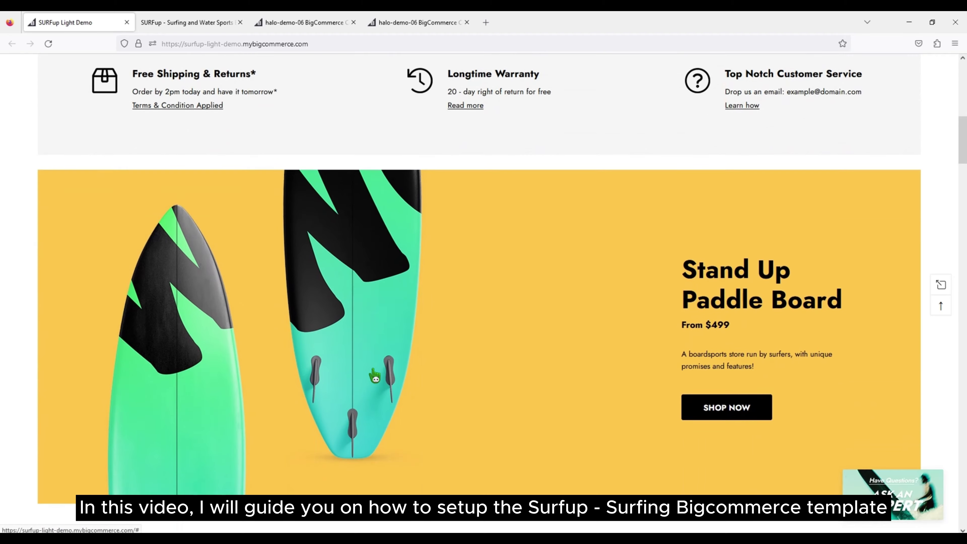
Step: Look over the SURFup Light demo storefront's products and the theme's setup documentation
scroll(379, 376, down, 5)
scroll(379, 375, down, 3)
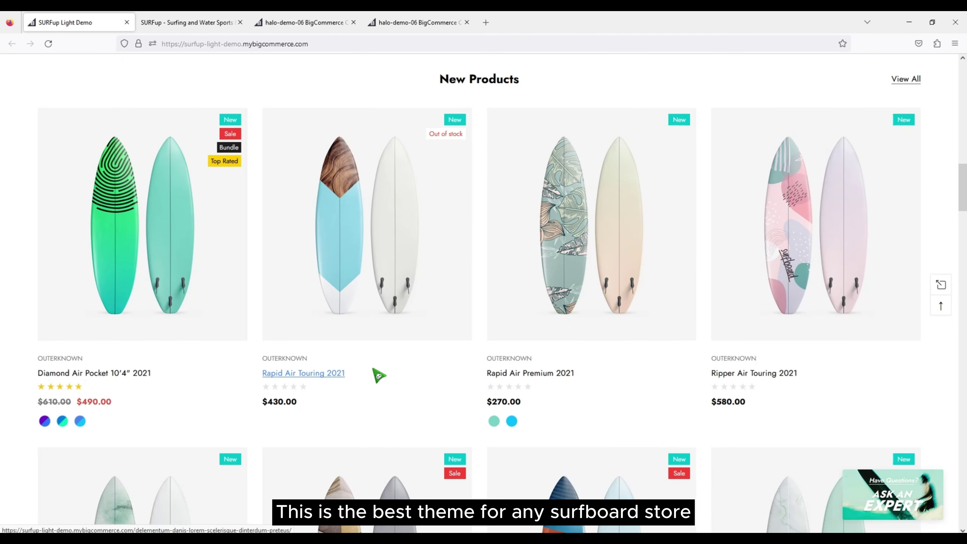
click(208, 26)
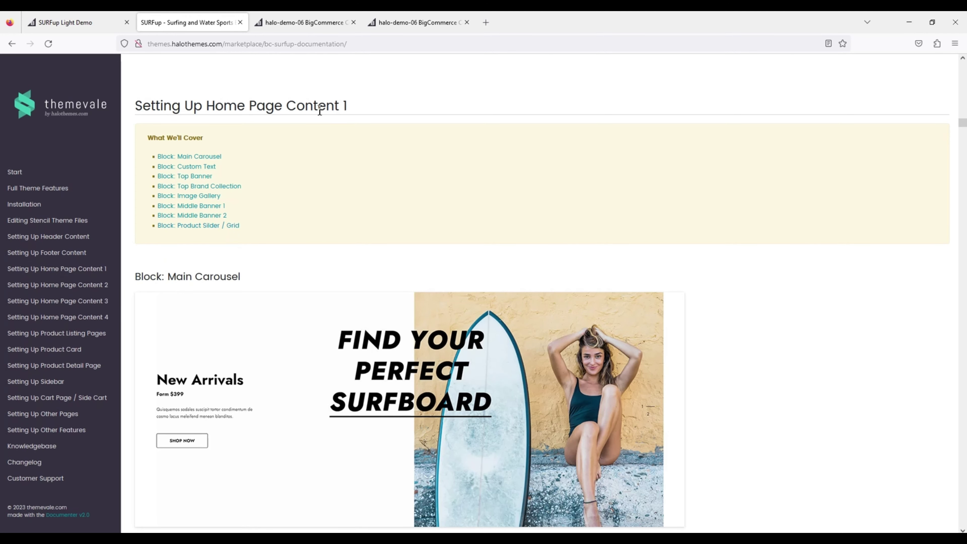
Step: Open the SURFup theme from the store's theme list for customization, choosing the Light style
click(305, 22)
scroll(340, 301, down, 8)
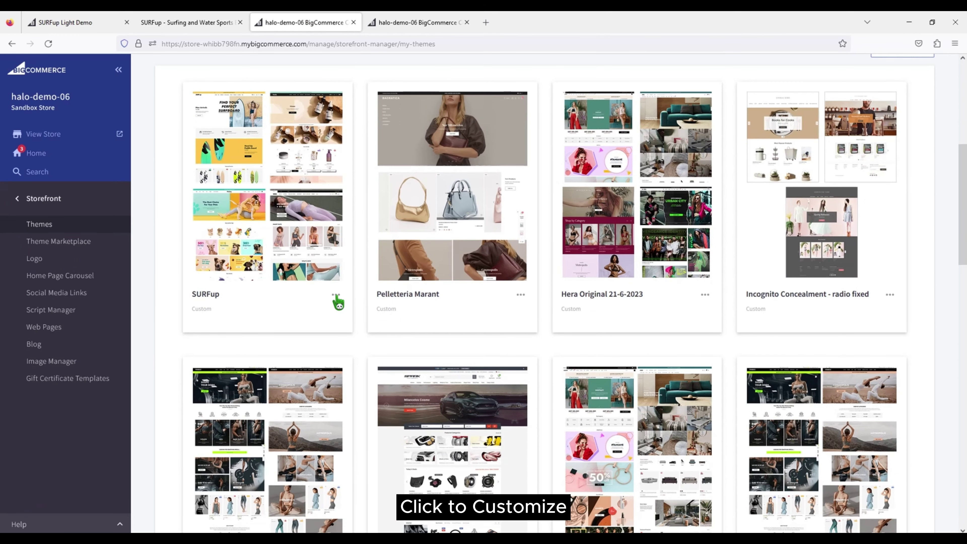
click(335, 296)
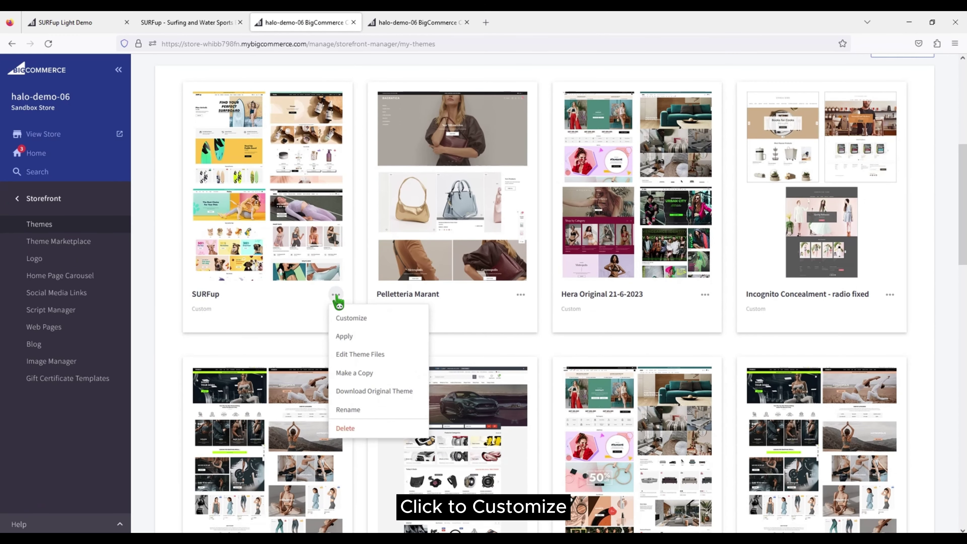
click(376, 320)
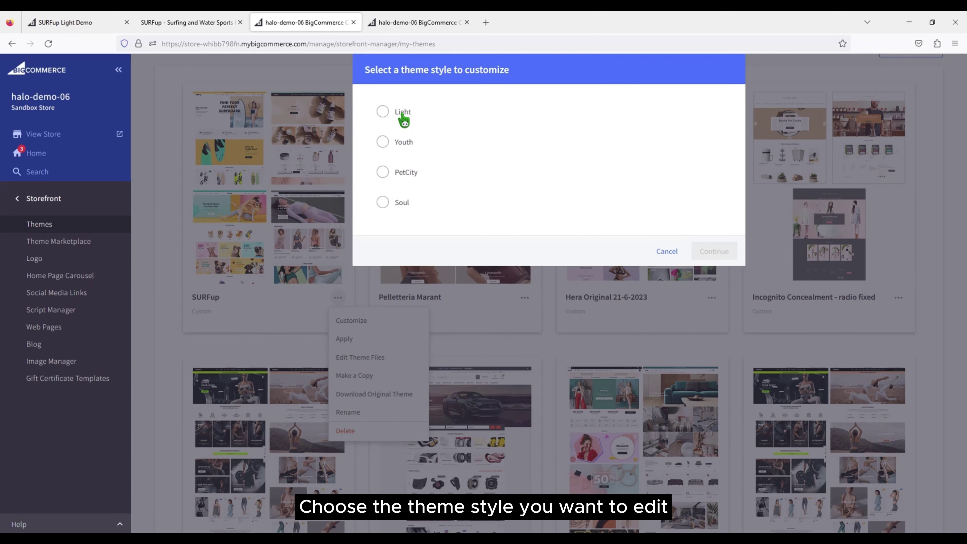
click(403, 116)
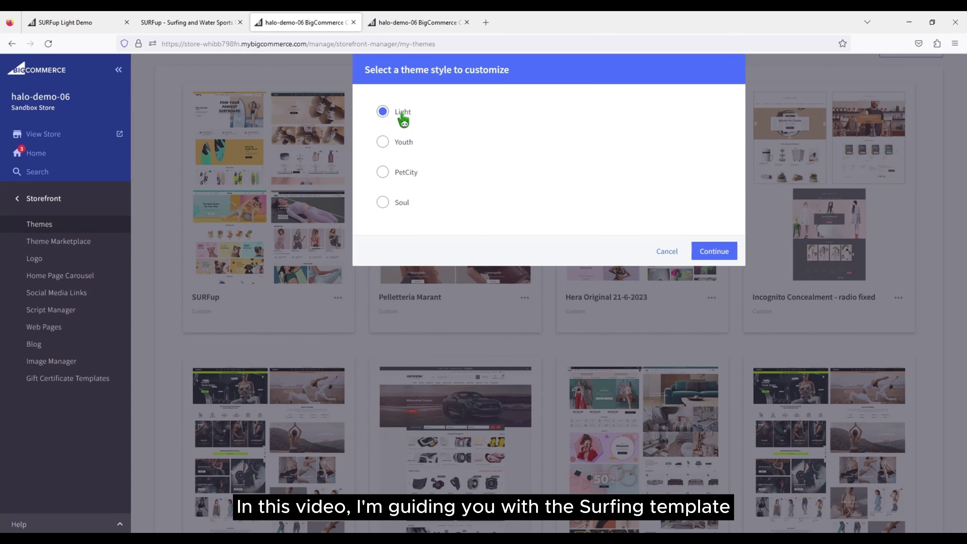
click(714, 252)
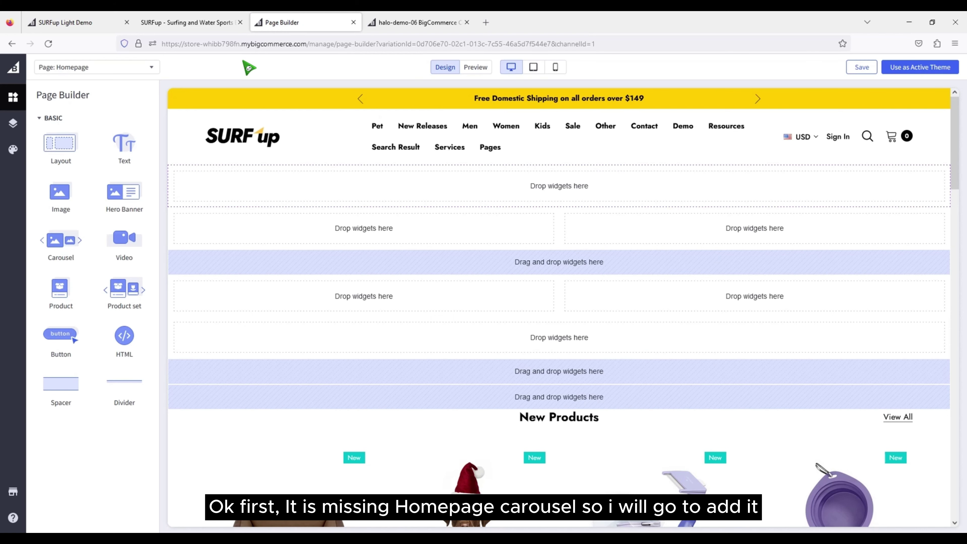
Step: Read the Main Carousel block instructions under Home Page Content 1 in the SURFup documentation, including the Home Page Carousel settings
click(201, 24)
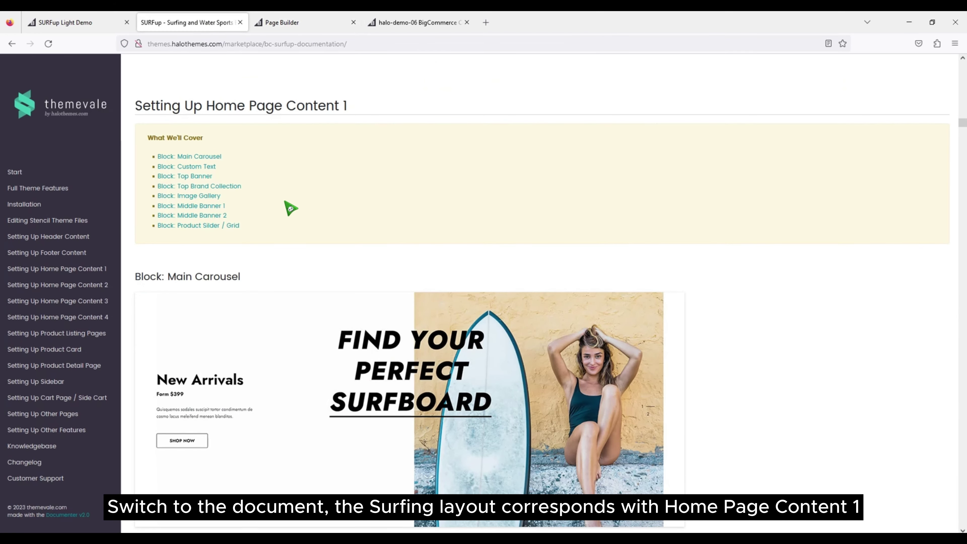
scroll(282, 210, down, 4)
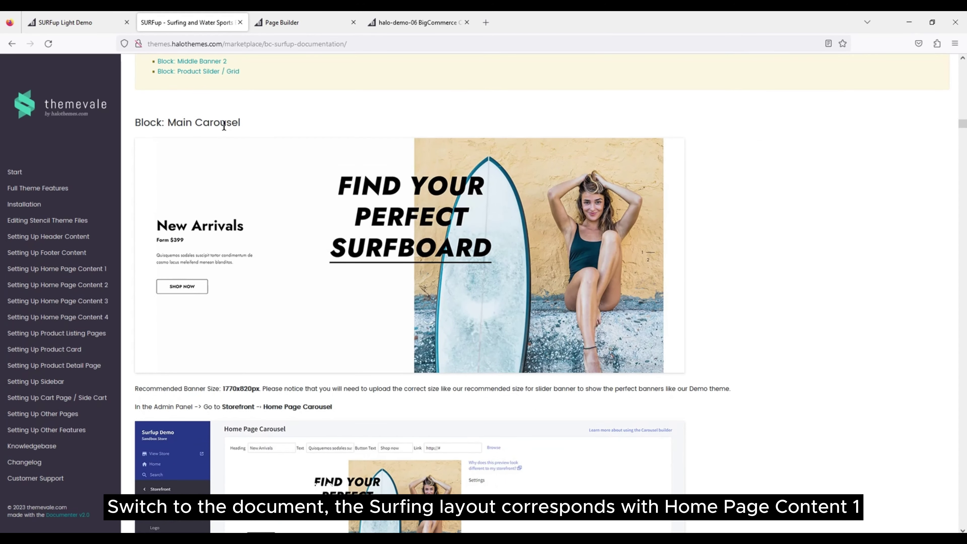
click(282, 23)
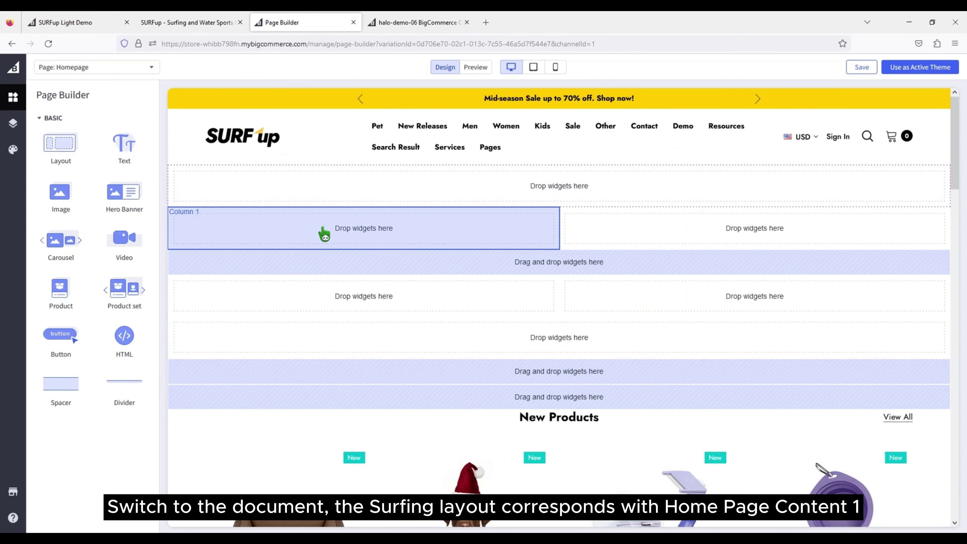
click(213, 23)
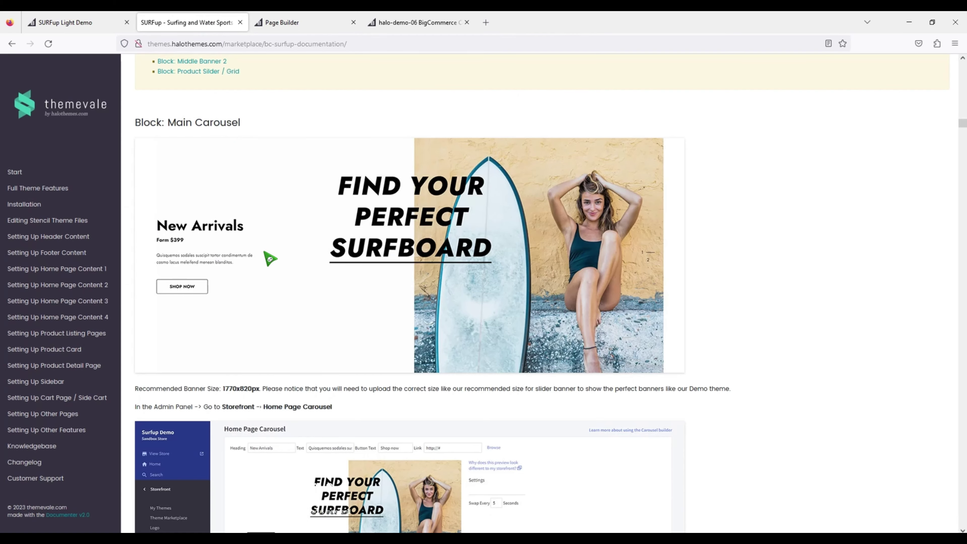
scroll(270, 259, down, 10)
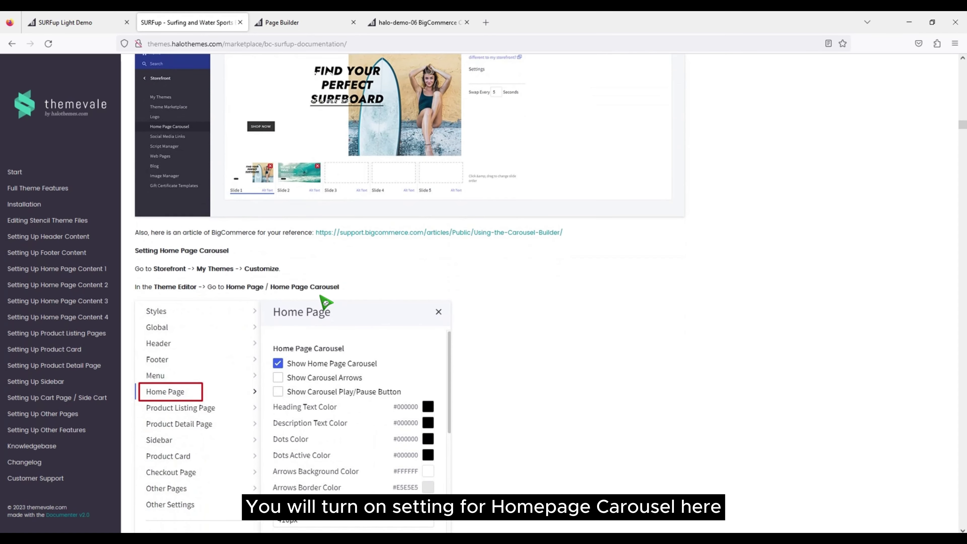
scroll(240, 331, down, 1)
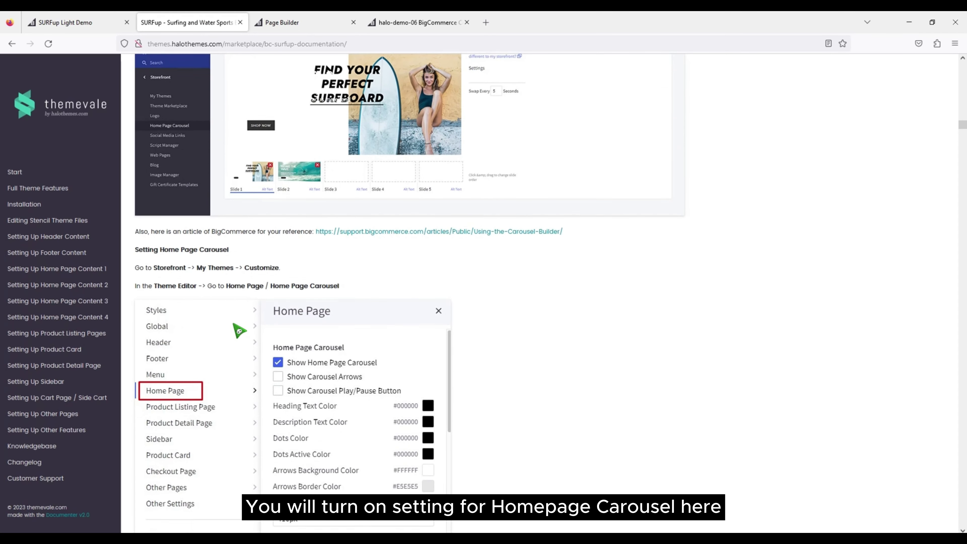
scroll(239, 331, down, 4)
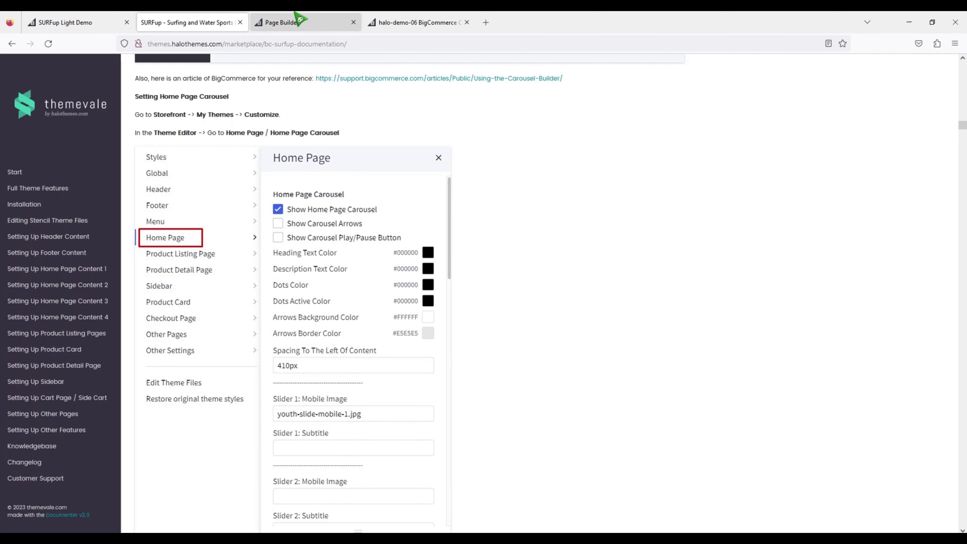
Step: Check the Show Home Page Carousel option in the Home Page theme styles of Page Builder
click(299, 22)
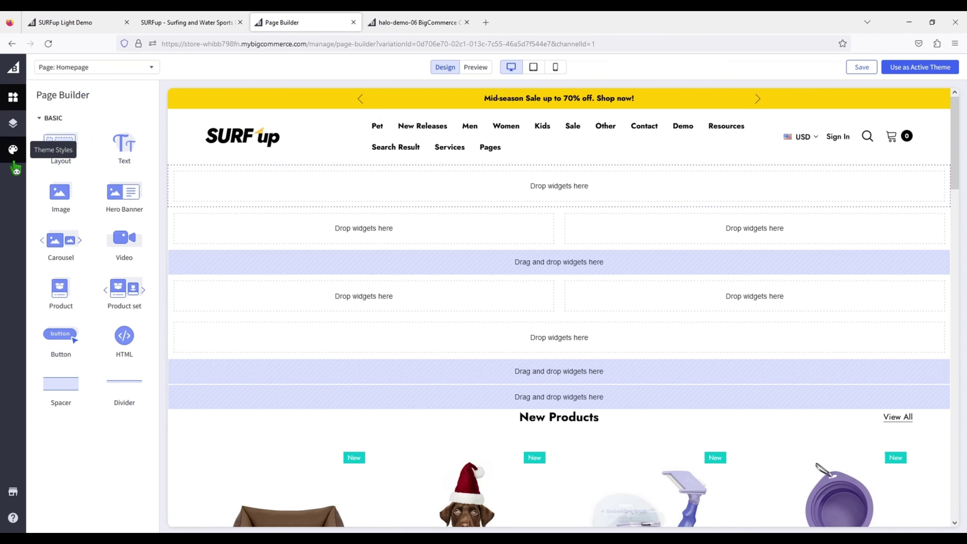
click(14, 152)
click(72, 234)
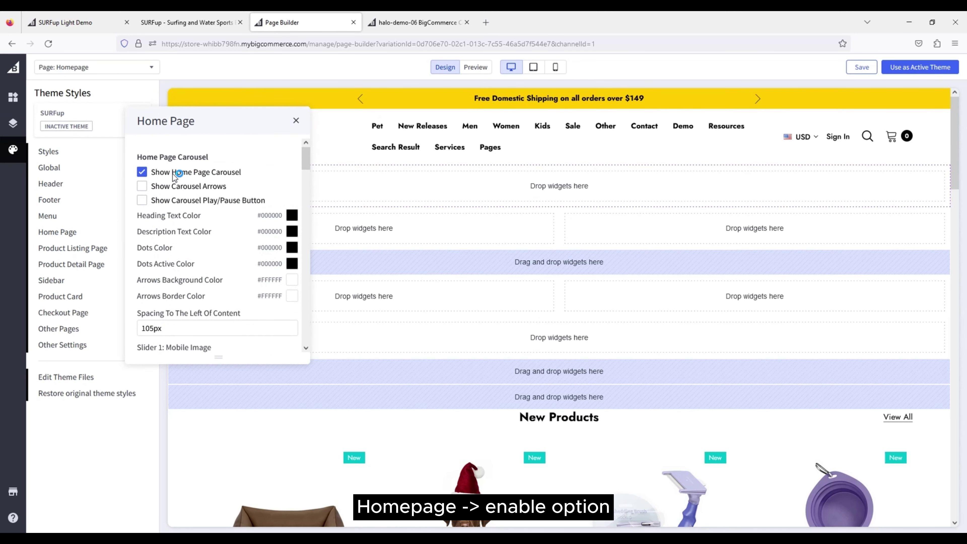
click(296, 121)
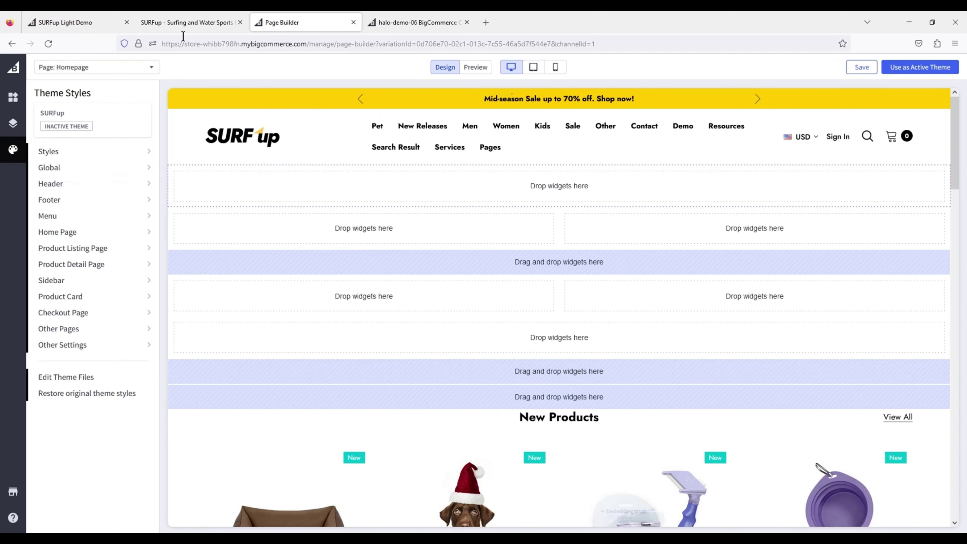
Step: Upload the Background image from Downloads as Slide 1 of the store's Home Page Carousel
click(189, 24)
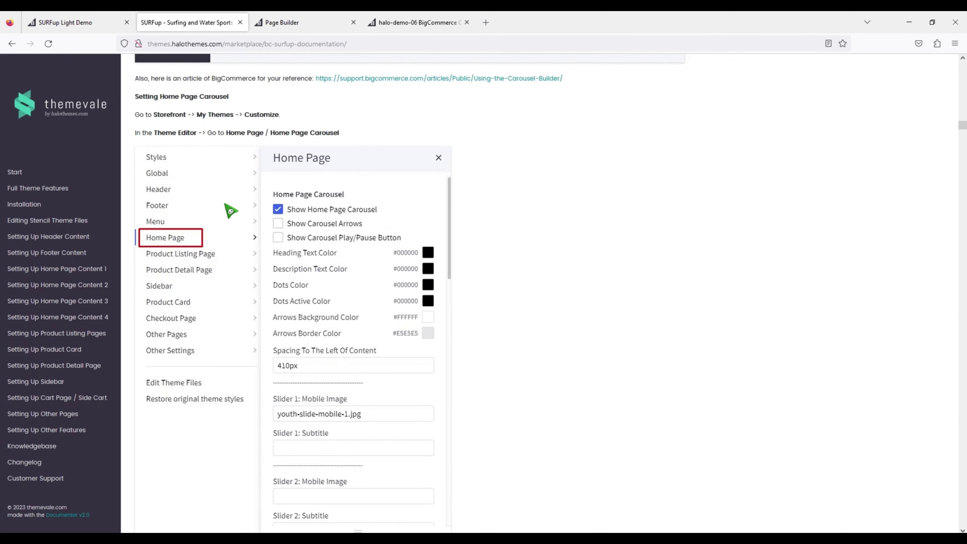
click(394, 29)
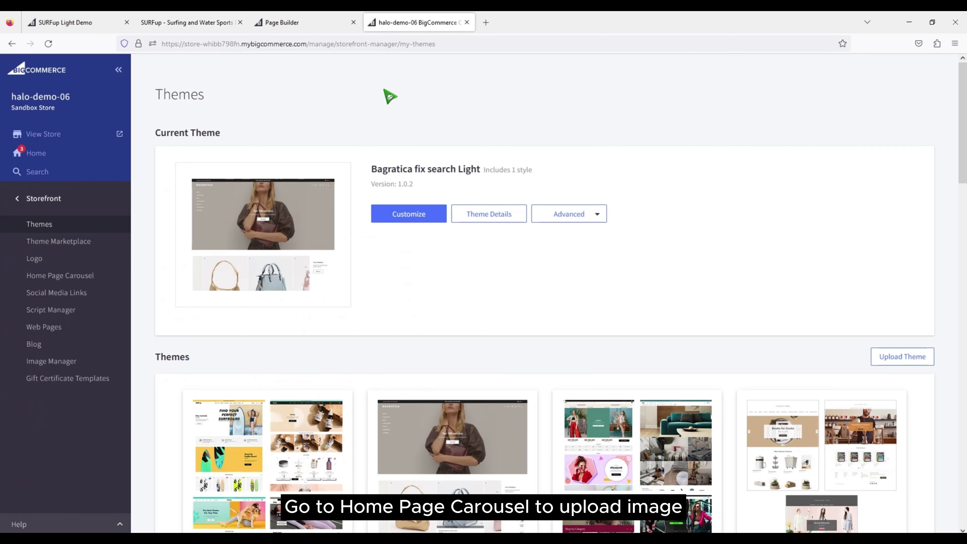
click(74, 282)
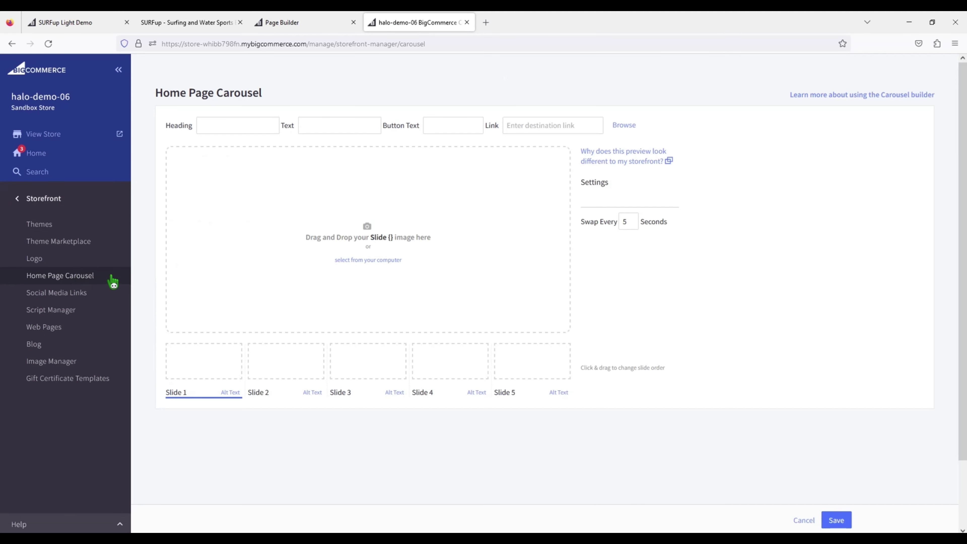
click(355, 263)
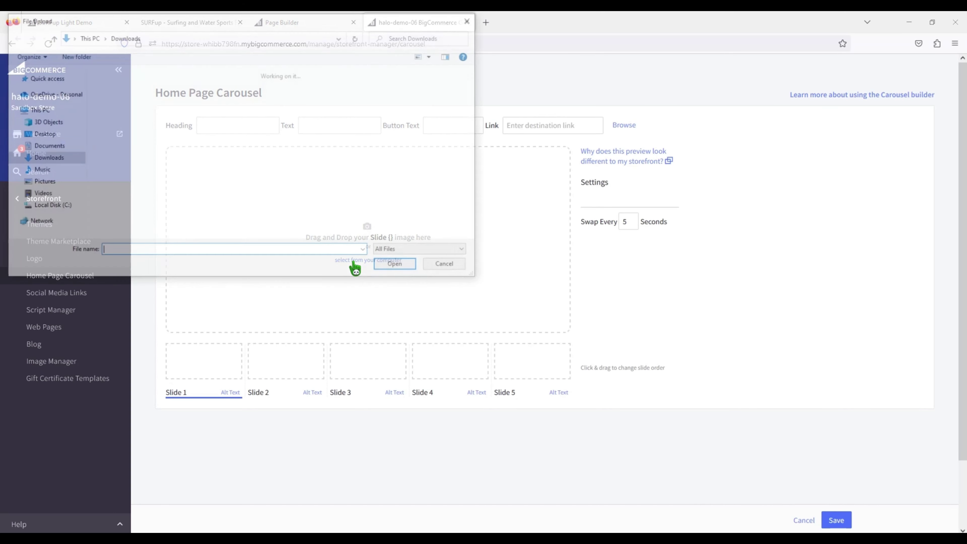
click(172, 189)
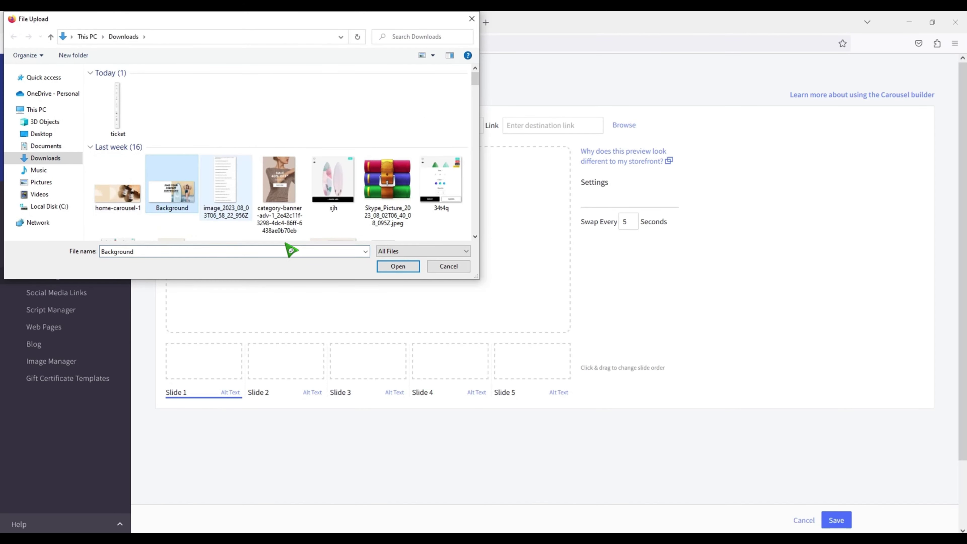
click(397, 268)
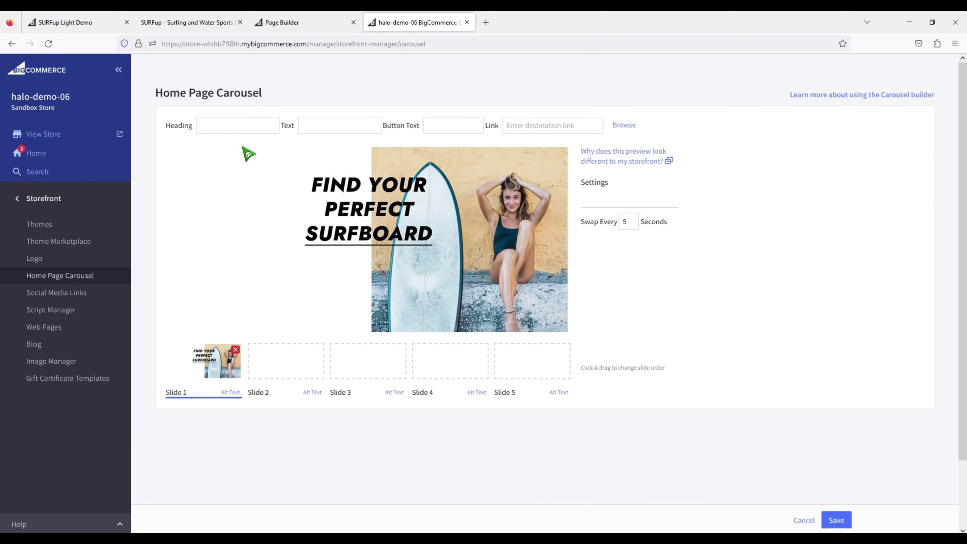
Step: Set the heading of carousel Slide 1 to "New Arrivals from $399"
click(242, 125)
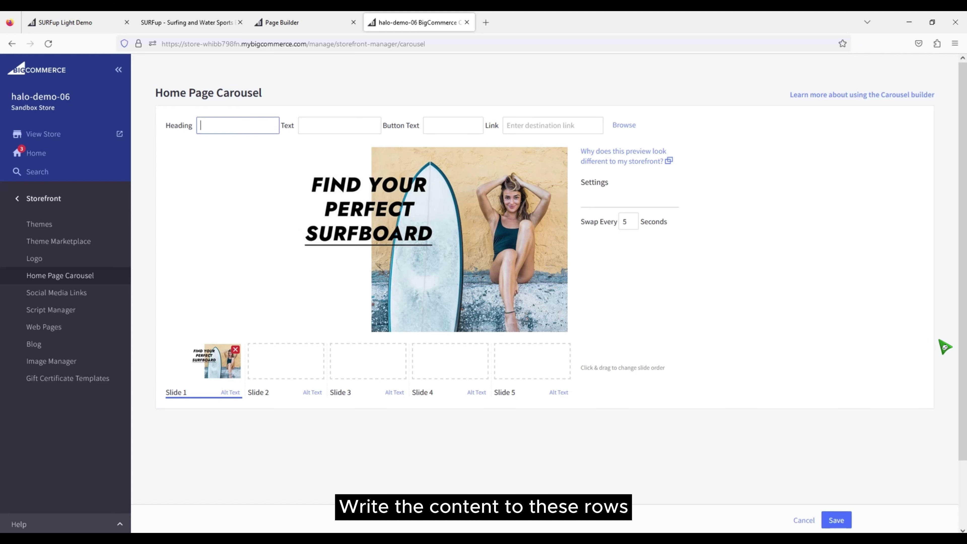
text(New Arrivals)
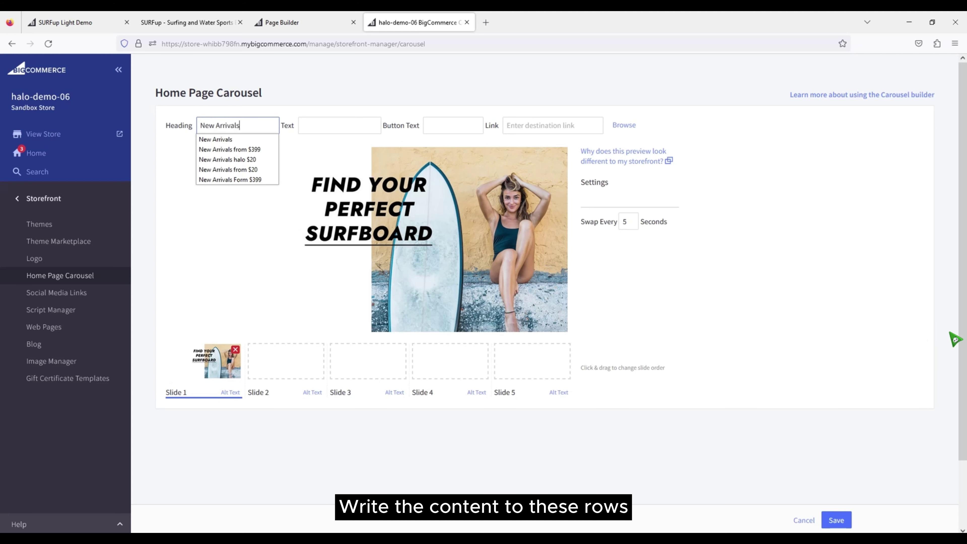
text( from)
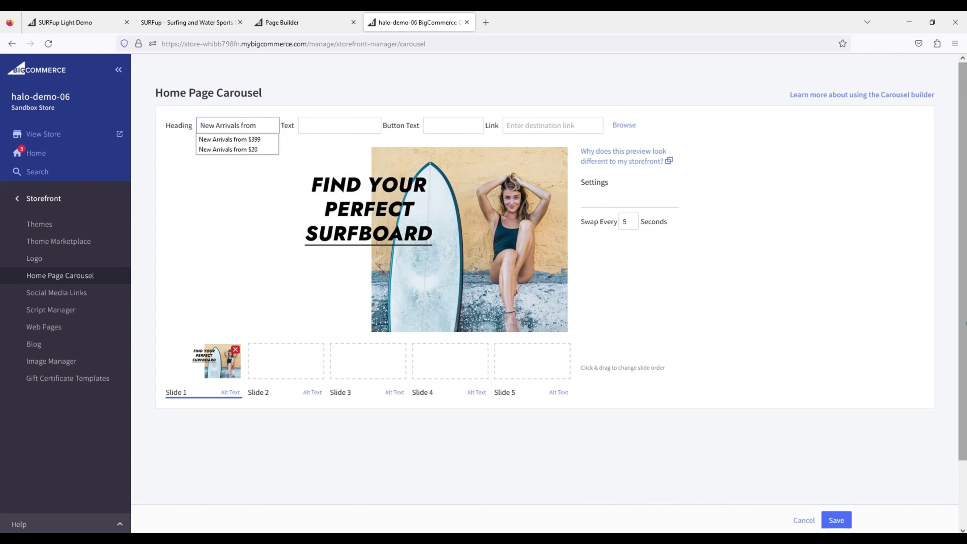
text( $399)
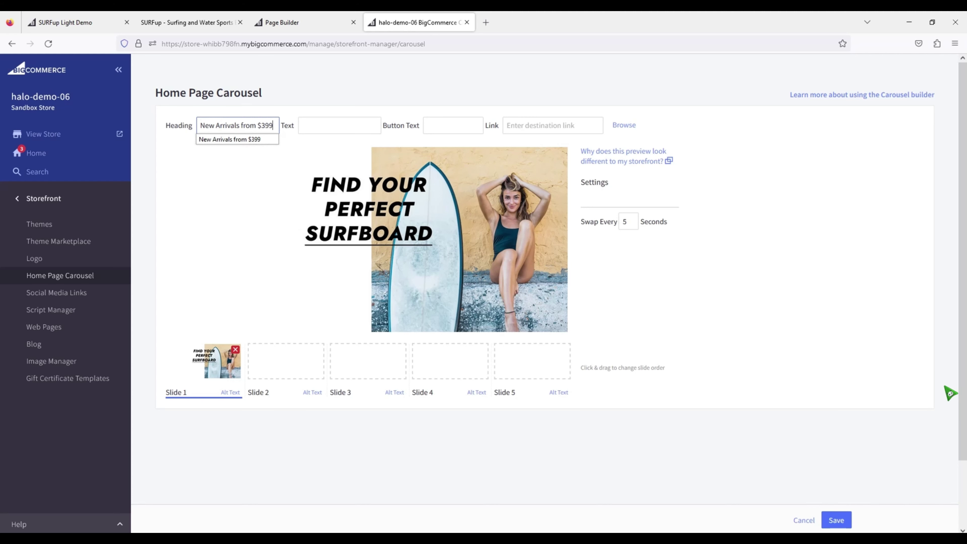
Step: Set Slide 1's text to "A great selection of fins, leashes, tail pads, board bags from the best brands out there #RideWithUs" and button text to "shop now"
click(336, 124)
click(331, 123)
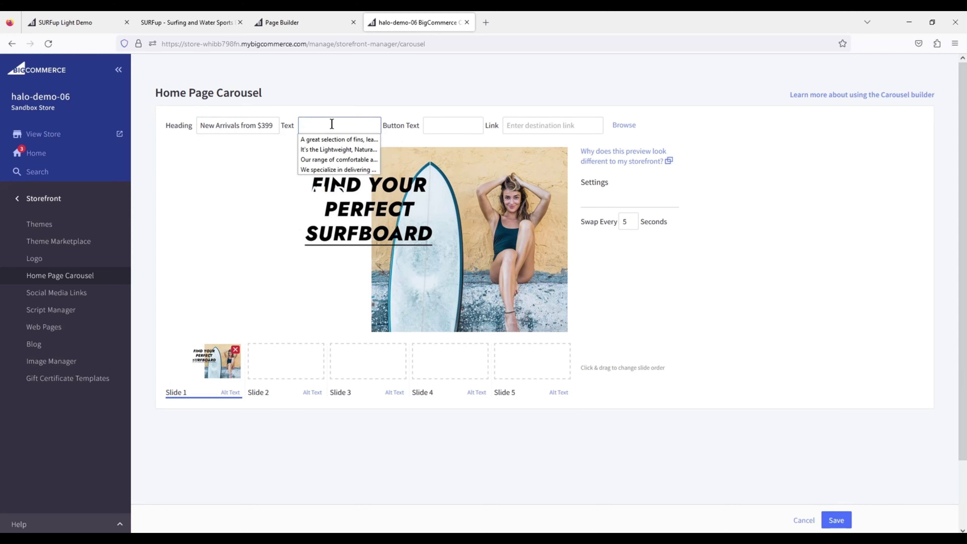
click(329, 140)
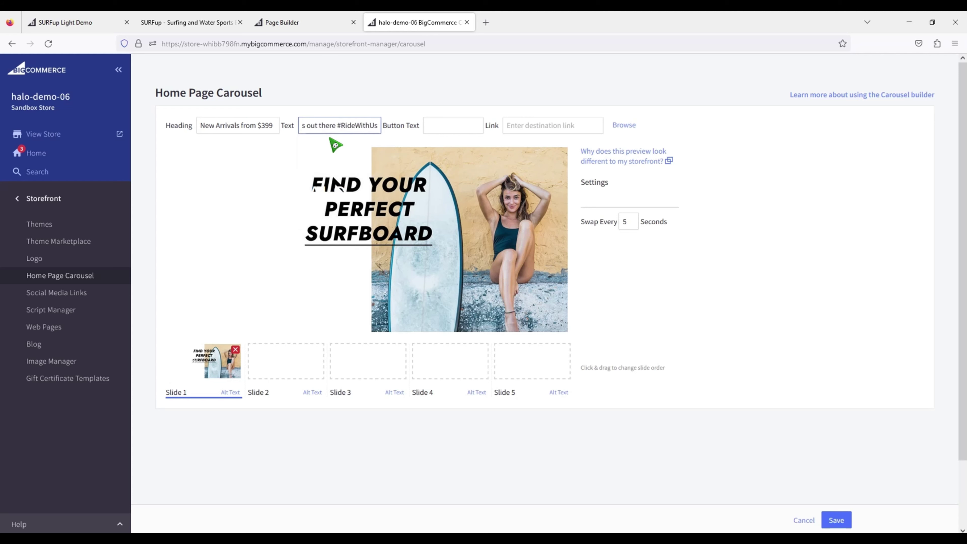
click(452, 127)
text(shop now)
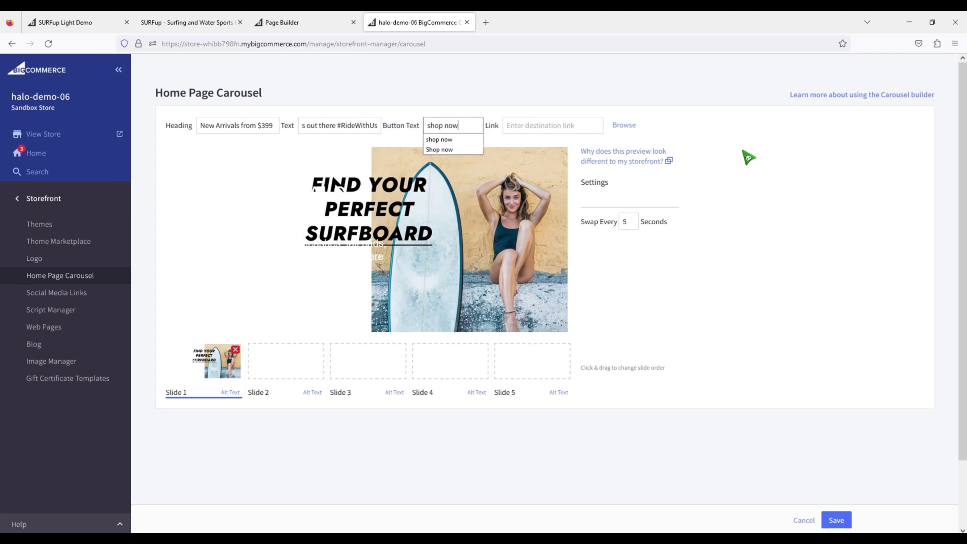
click(80, 23)
click(202, 44)
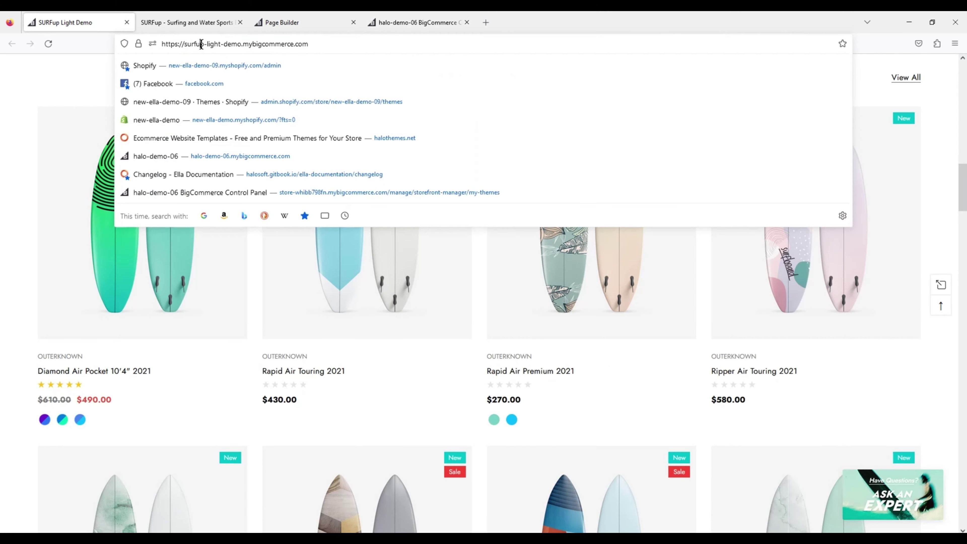
key(ctrl+c)
click(419, 22)
click(507, 125)
key(ctrl+v)
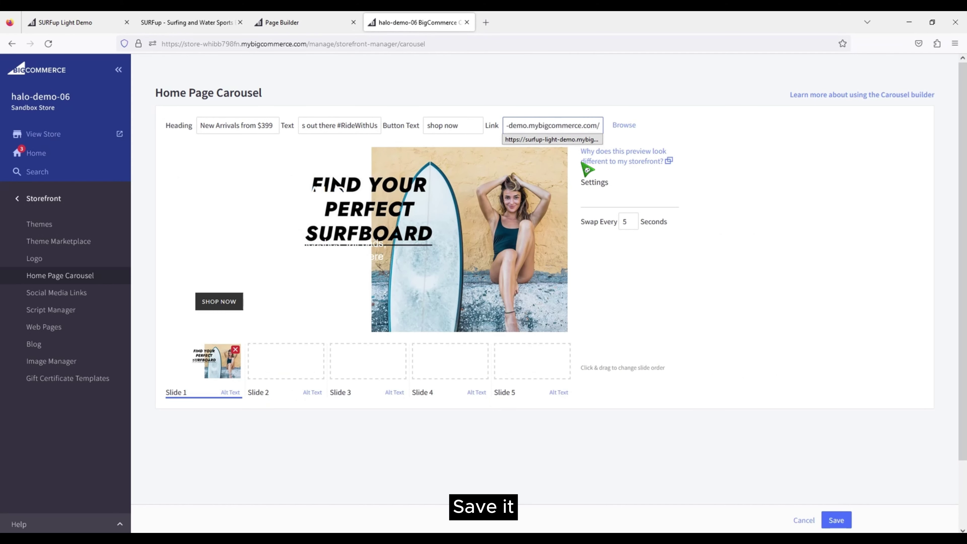
Step: Save the Home Page Carousel settings, and save the SURFup homepage design in Page Builder
click(837, 521)
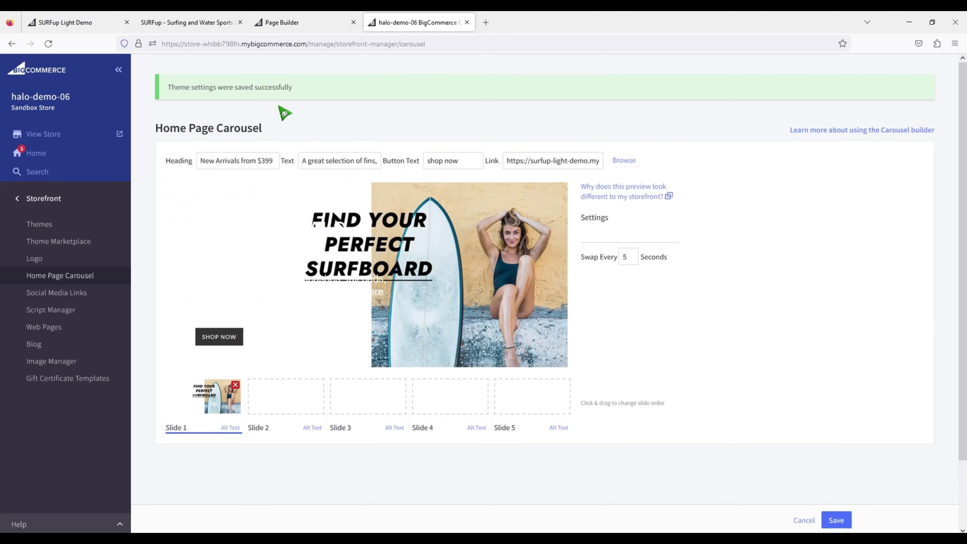
click(307, 18)
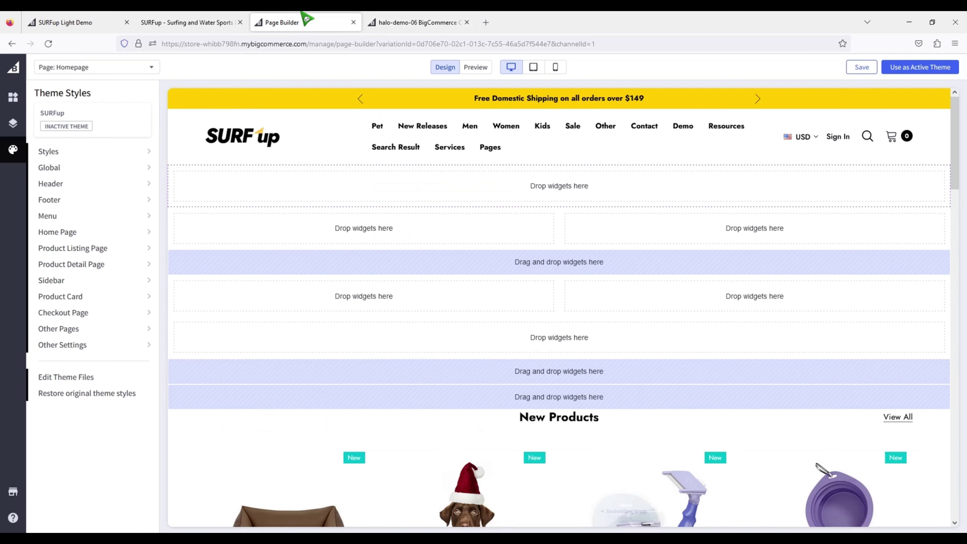
click(860, 68)
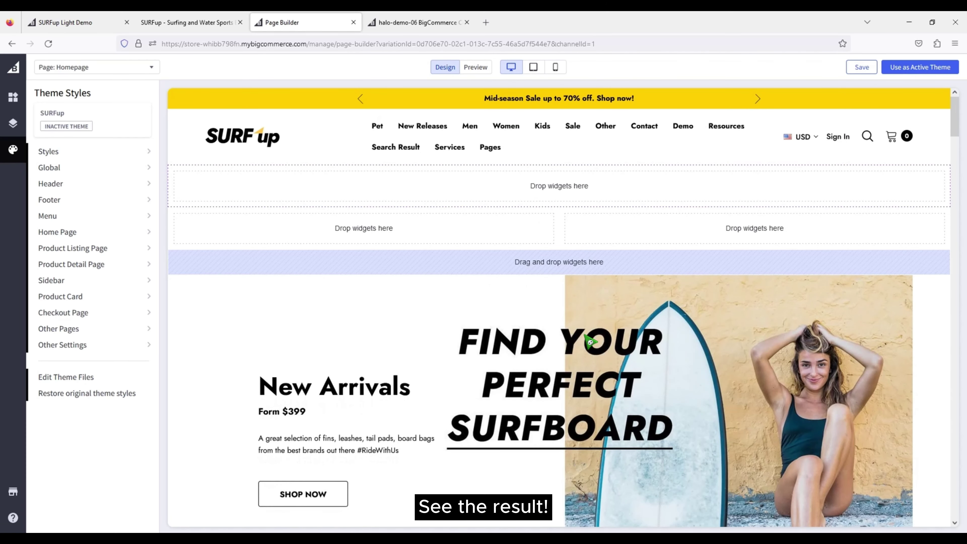
Step: Check the carousel on the homepage and examine the Service block's instructions and sample code in the SURFup theme documentation
scroll(590, 340, down, 5)
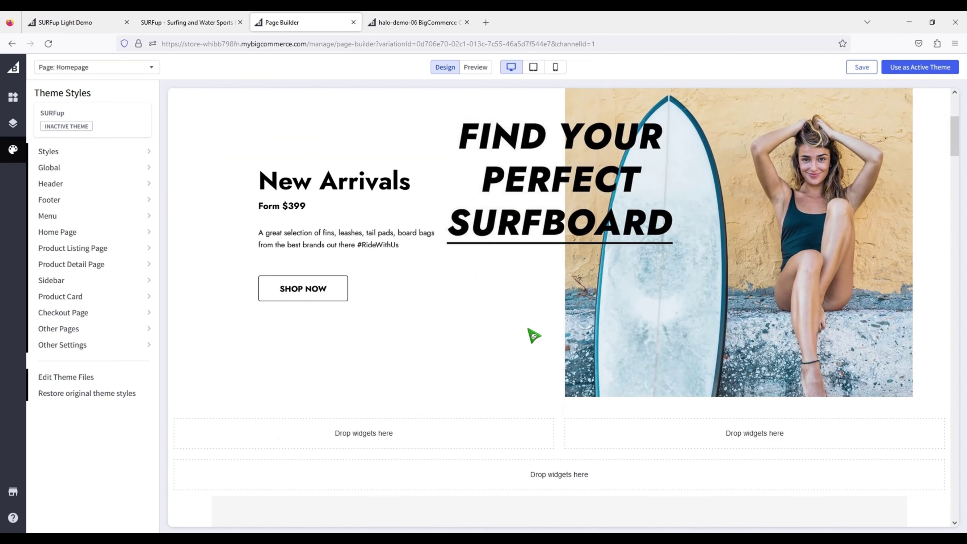
click(187, 24)
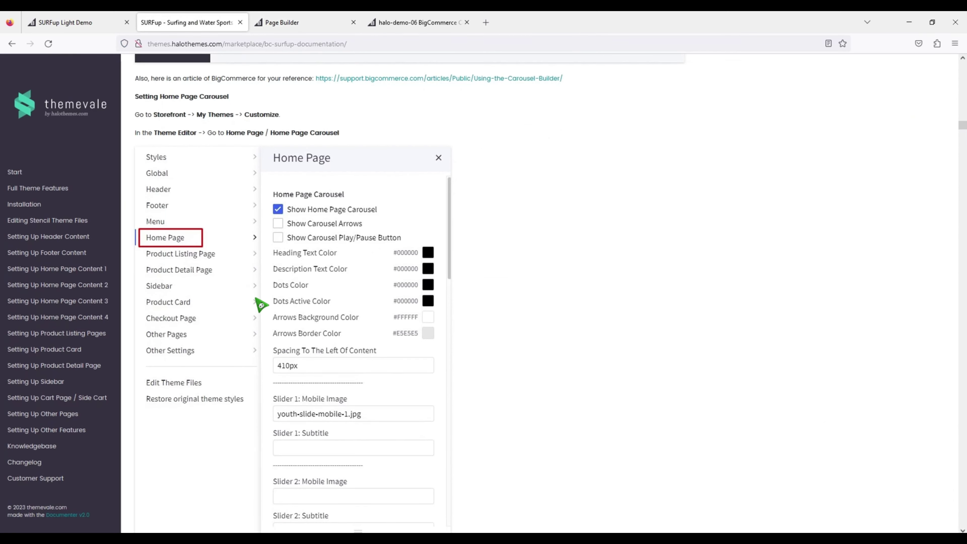
scroll(262, 306, down, 10)
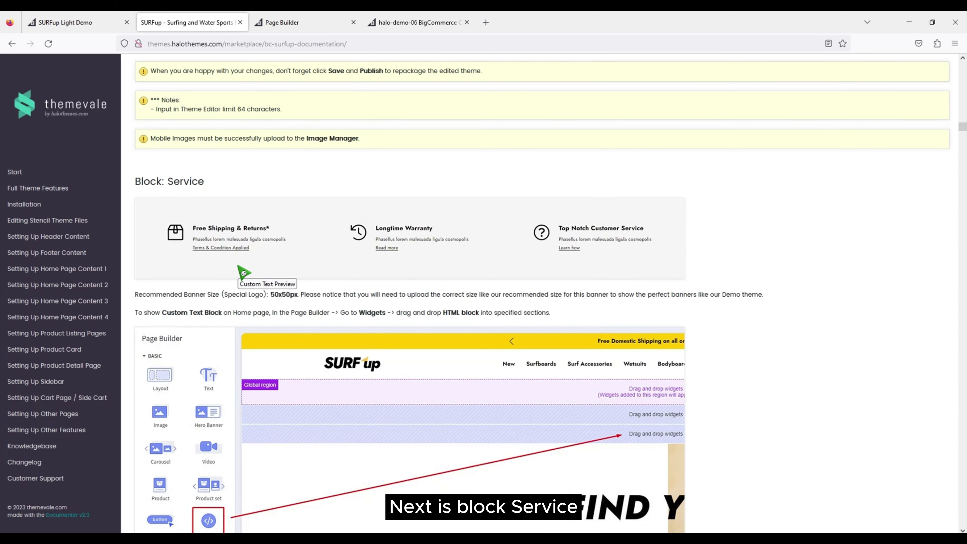
scroll(238, 269, down, 4)
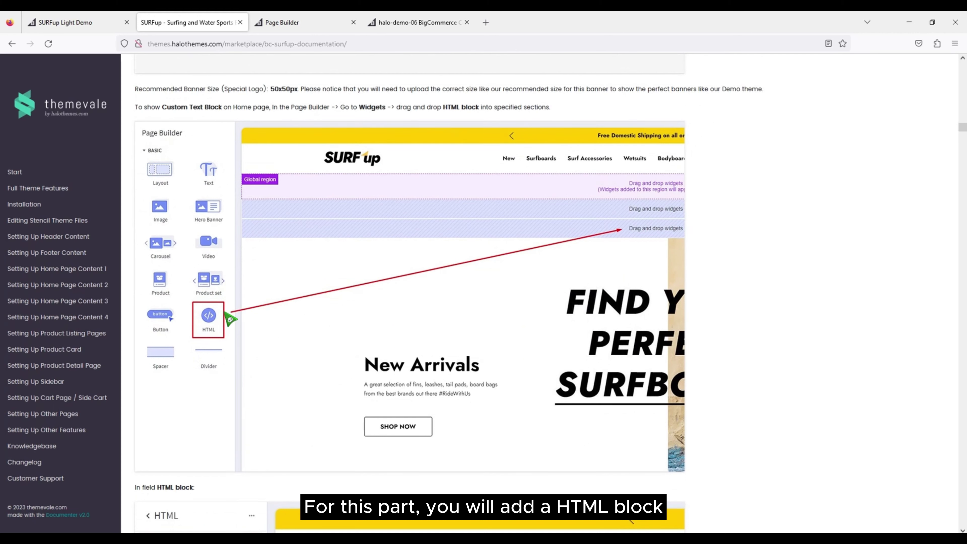
scroll(270, 336, down, 4)
scroll(270, 336, down, 2)
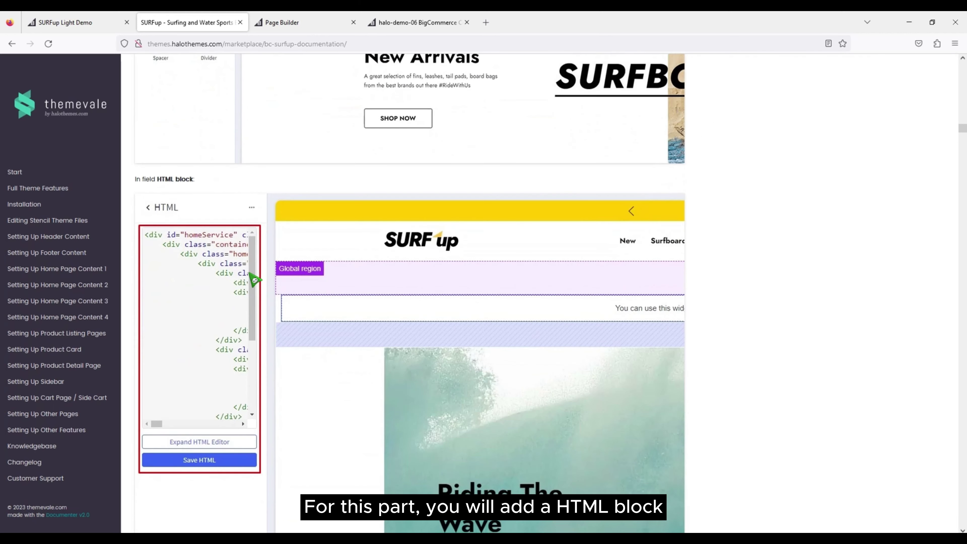
scroll(277, 268, down, 3)
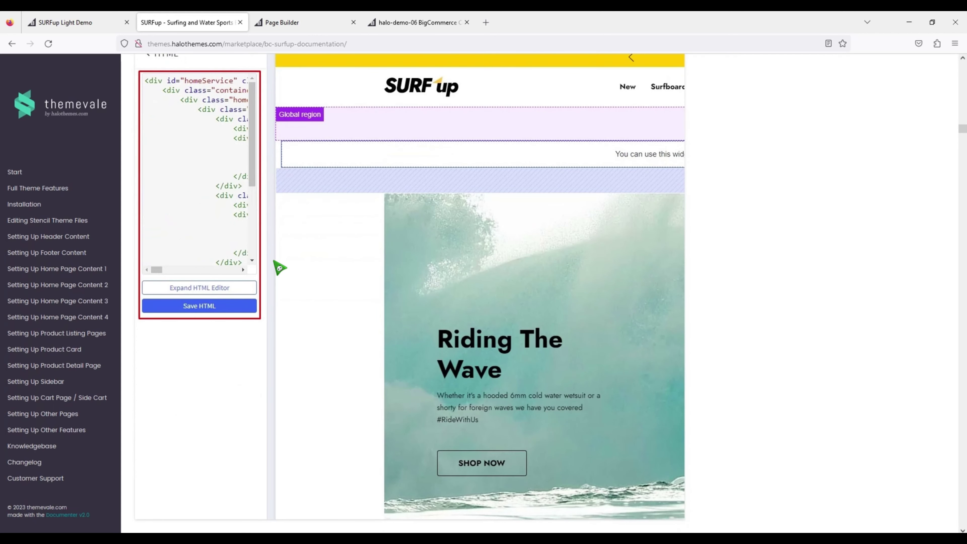
scroll(277, 268, down, 7)
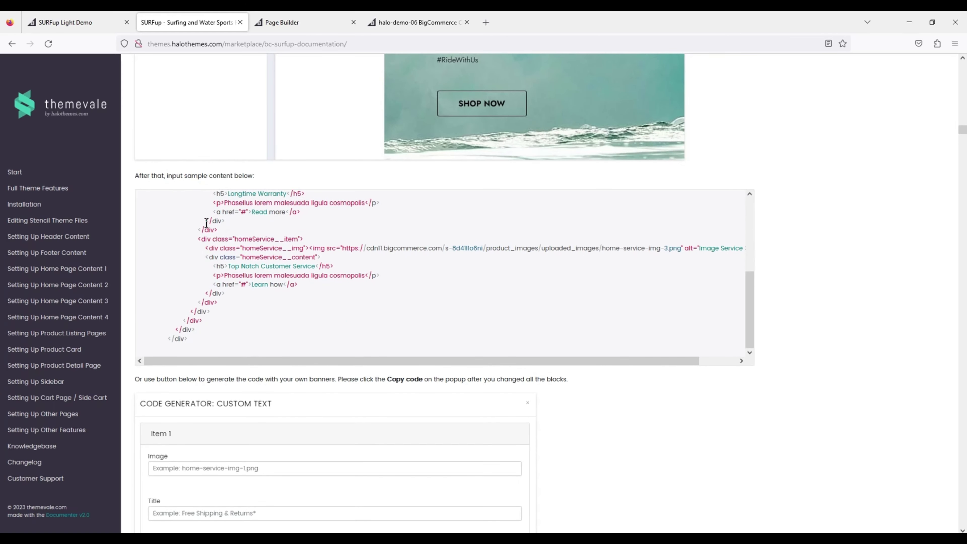
scroll(206, 223, up, 5)
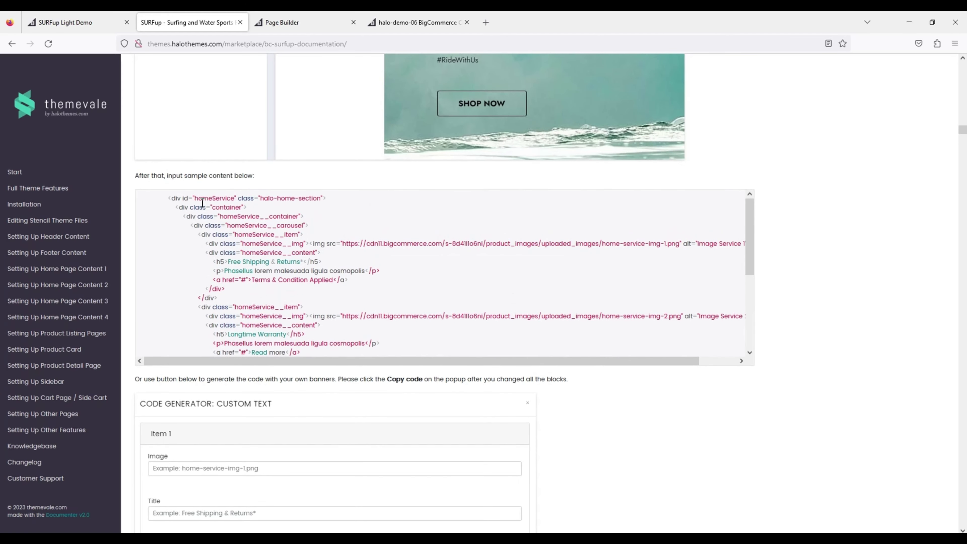
Step: Back in Page Builder, add an HTML widget to the homepage region below the carousel, above New Products
click(283, 22)
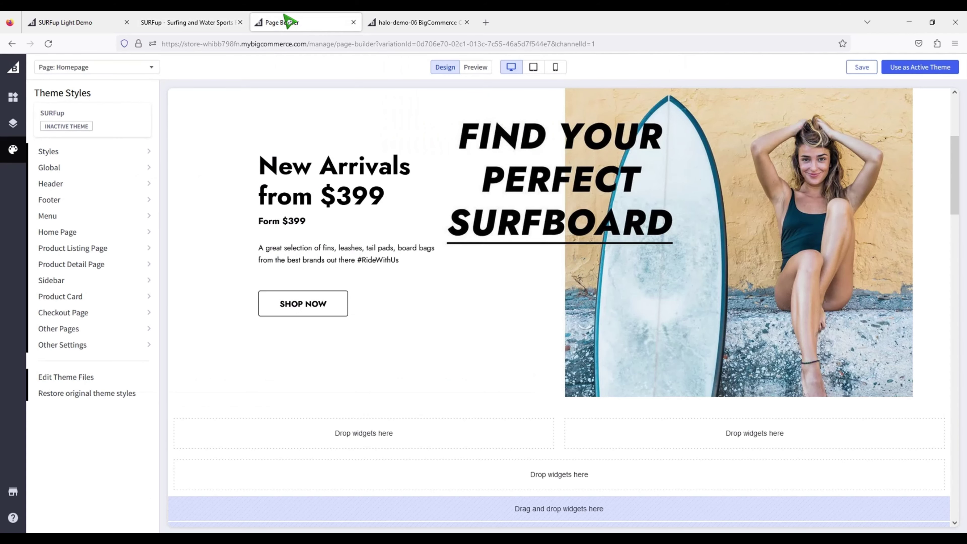
click(9, 99)
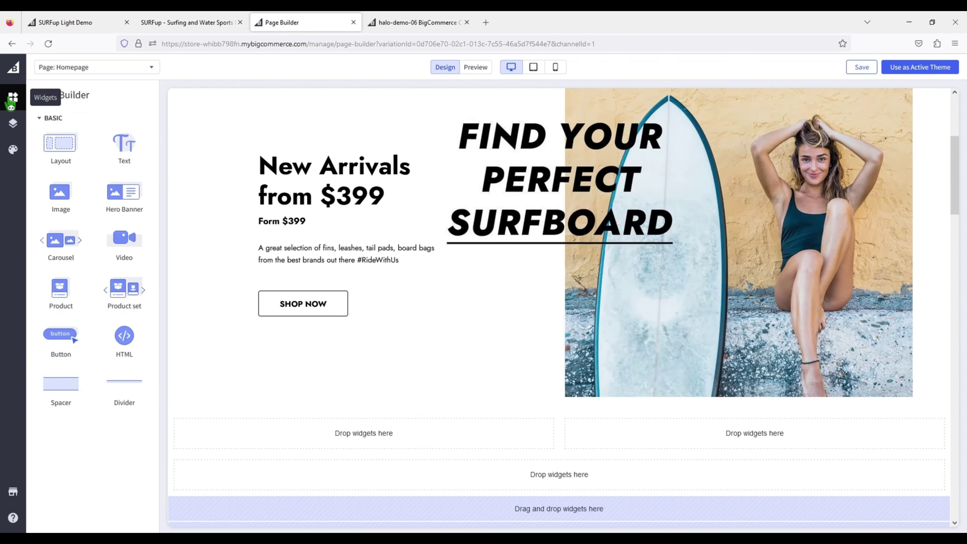
scroll(261, 304, down, 5)
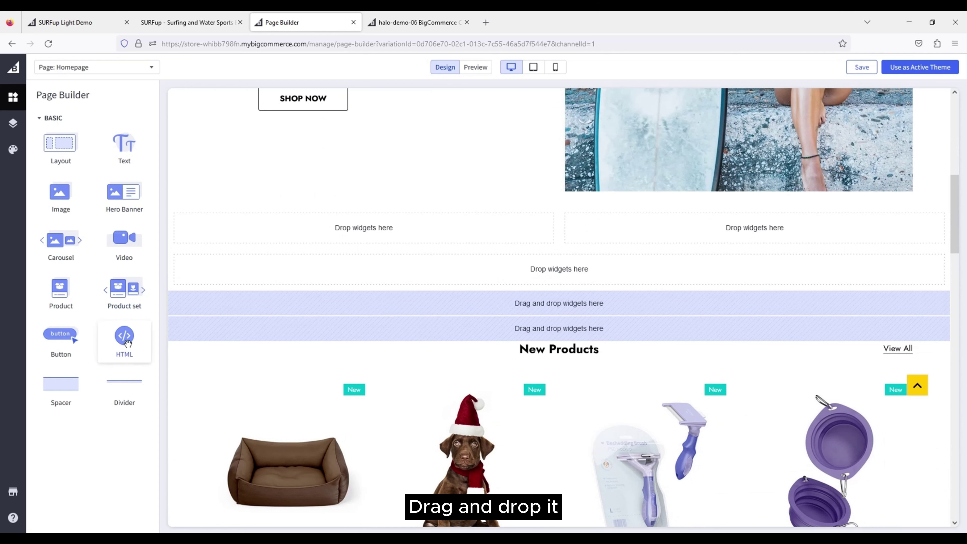
drag(136, 350, 251, 314)
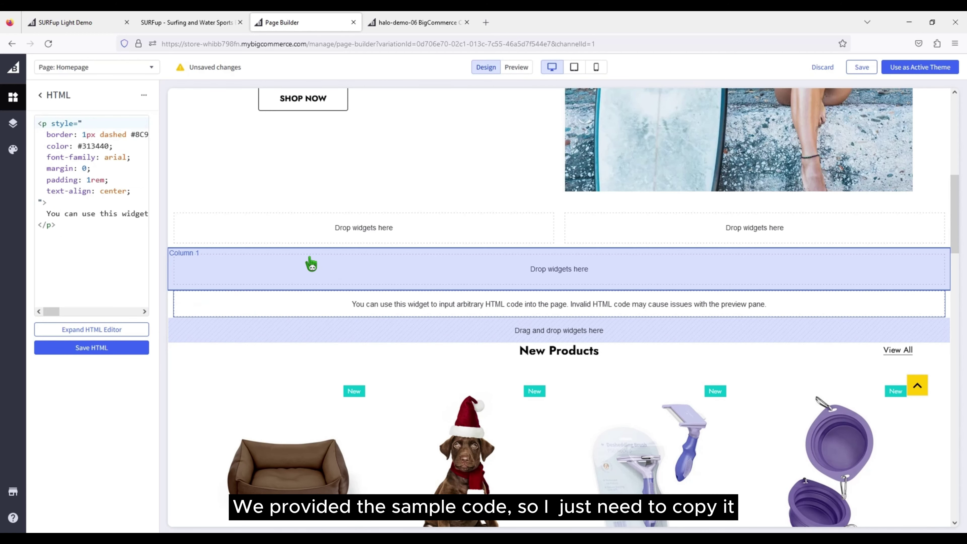
Step: Copy the complete homeService sample code for the Service block from the SURFup theme documentation
click(186, 23)
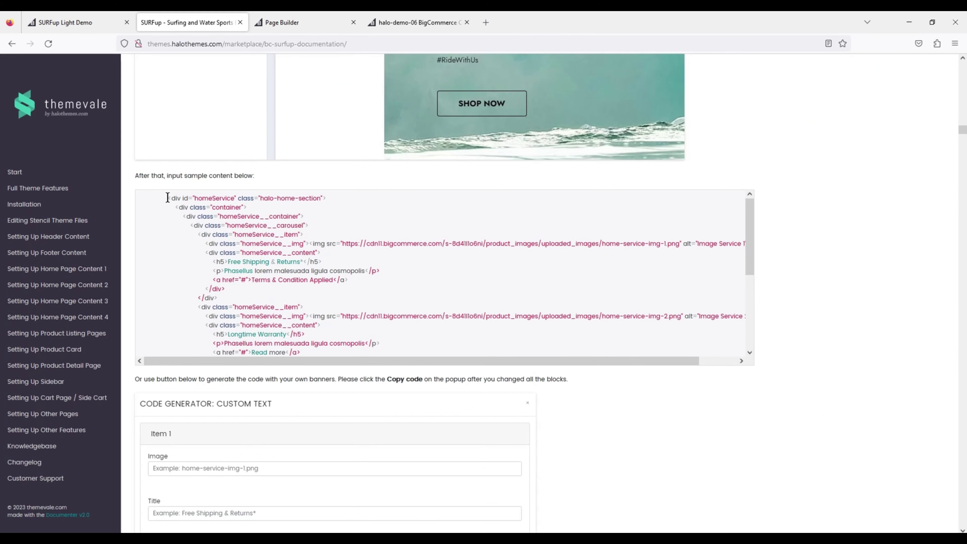
drag(250, 271, 215, 341)
click(173, 204)
scroll(276, 277, down, 3)
right_click(191, 268)
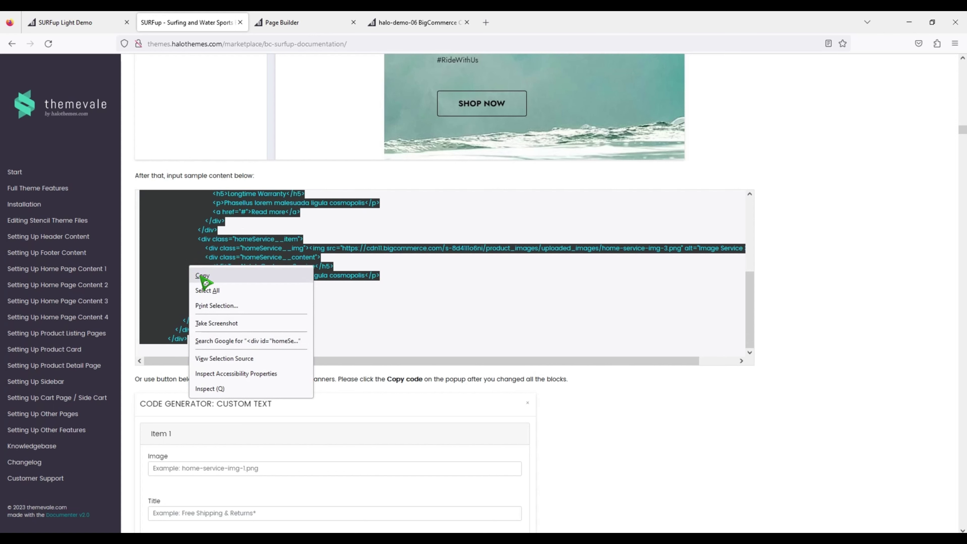
click(202, 276)
Step: Replace the new HTML widget's placeholder code in Page Builder with the copied Service block code and save the HTML
click(289, 24)
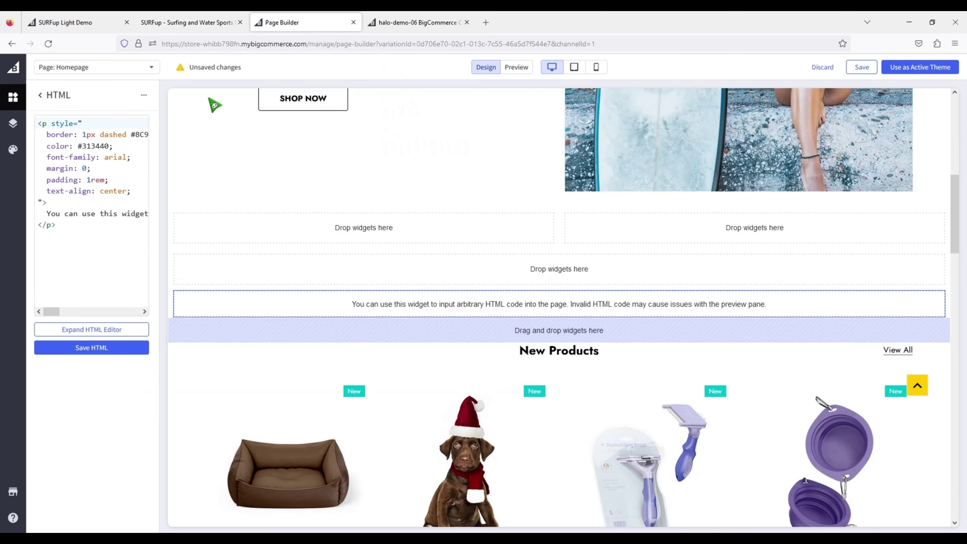
key(ctrl+a)
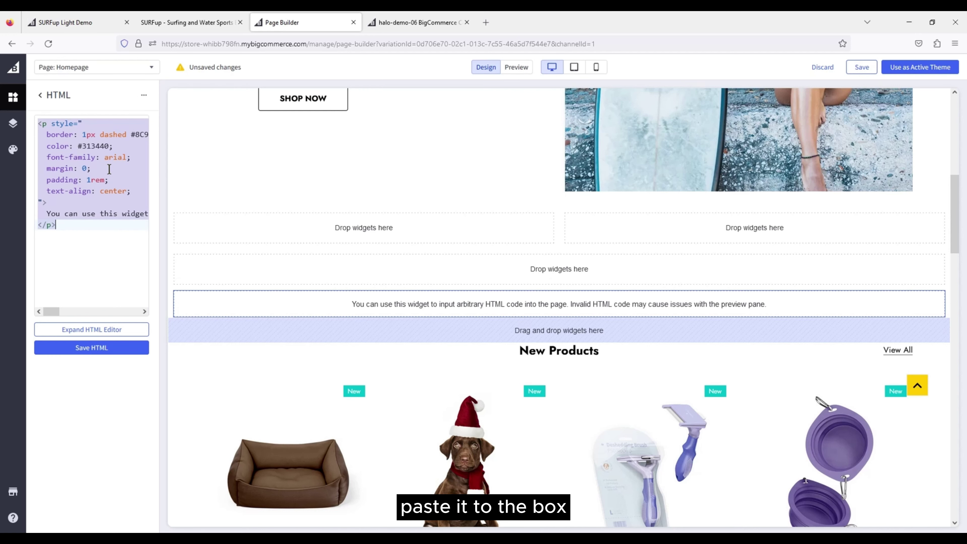
right_click(110, 168)
click(129, 244)
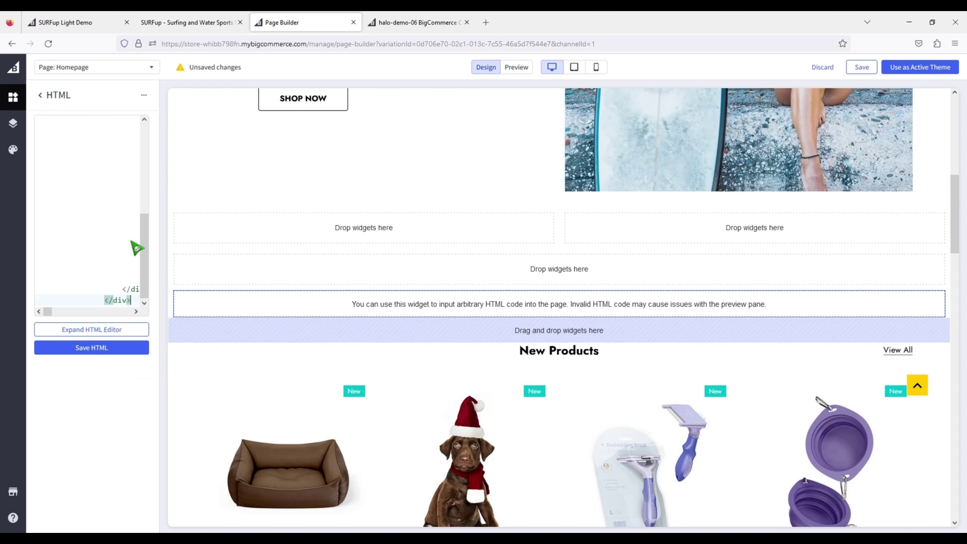
click(126, 353)
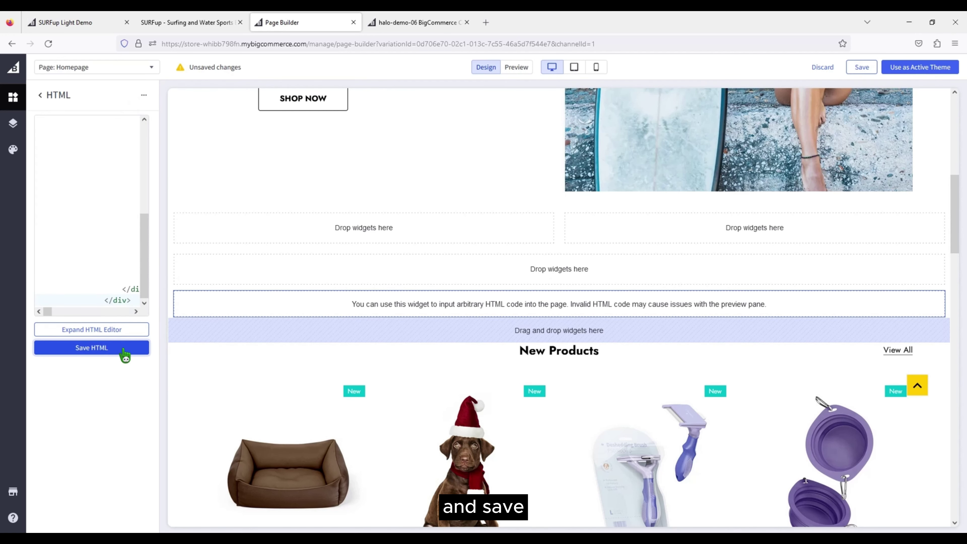
Step: Review the Service code in the expanded HTML editor, save it from there, and check the rendered block on the homepage
click(126, 331)
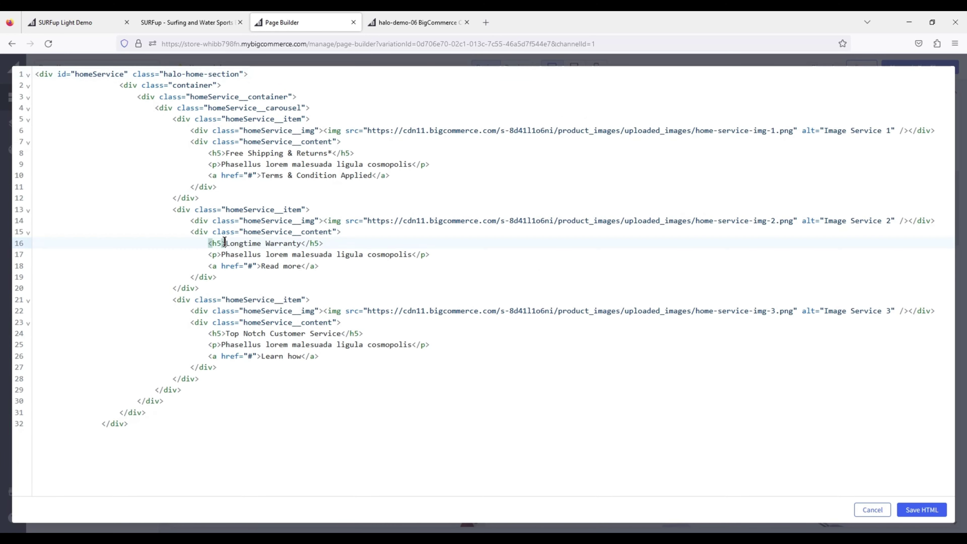
click(901, 511)
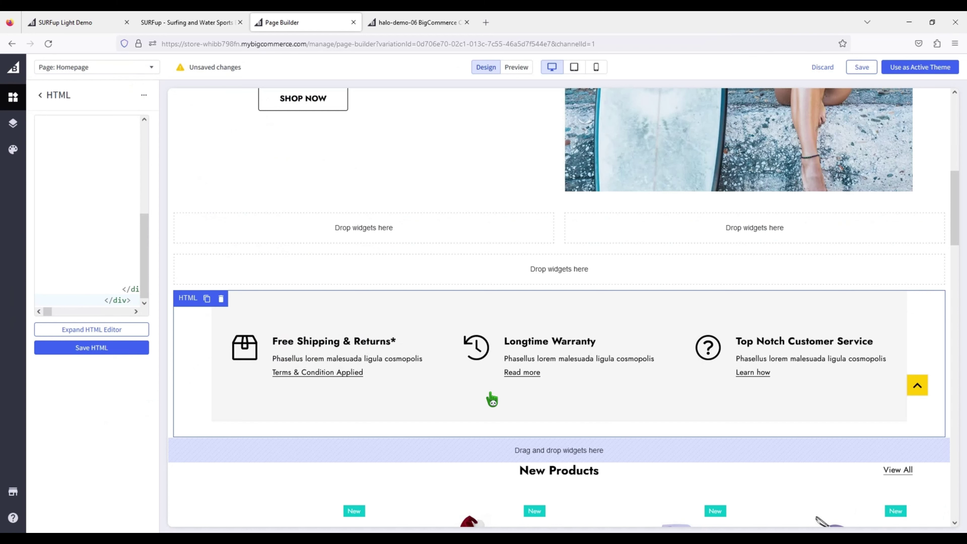
scroll(373, 372, down, 2)
scroll(374, 343, down, 3)
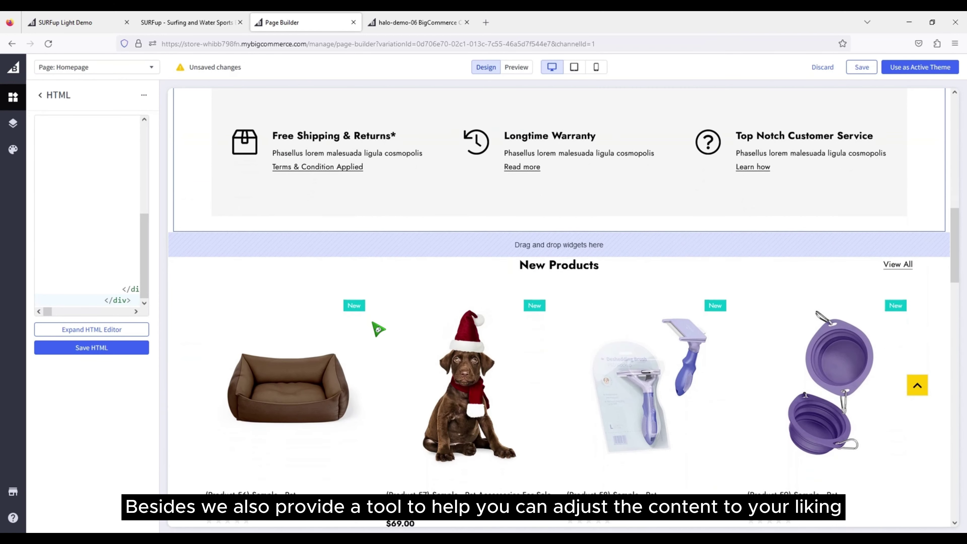
Step: Examine the documentation's Custom Text code generator, including its Item 1 fields and generated code, and close it without entering content
click(180, 24)
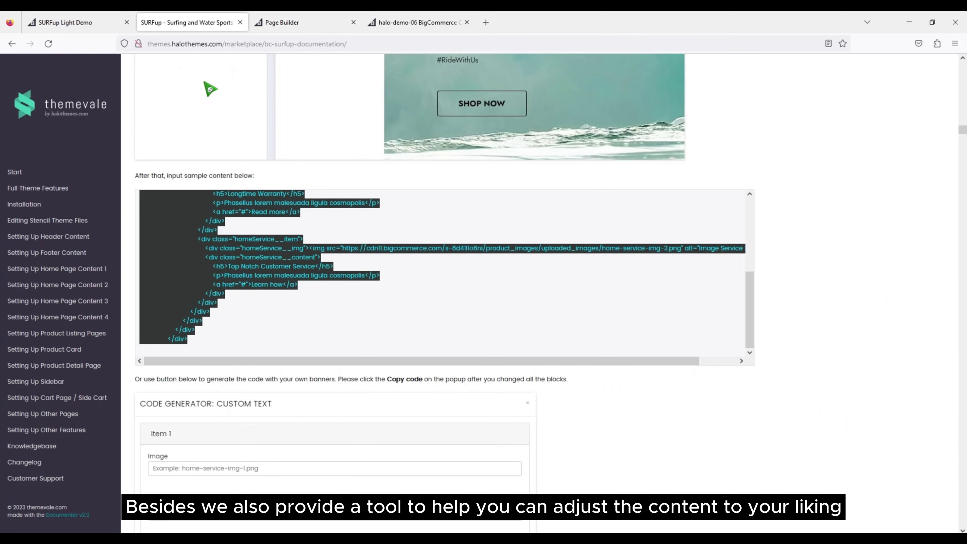
scroll(287, 355, down, 5)
scroll(307, 325, down, 1)
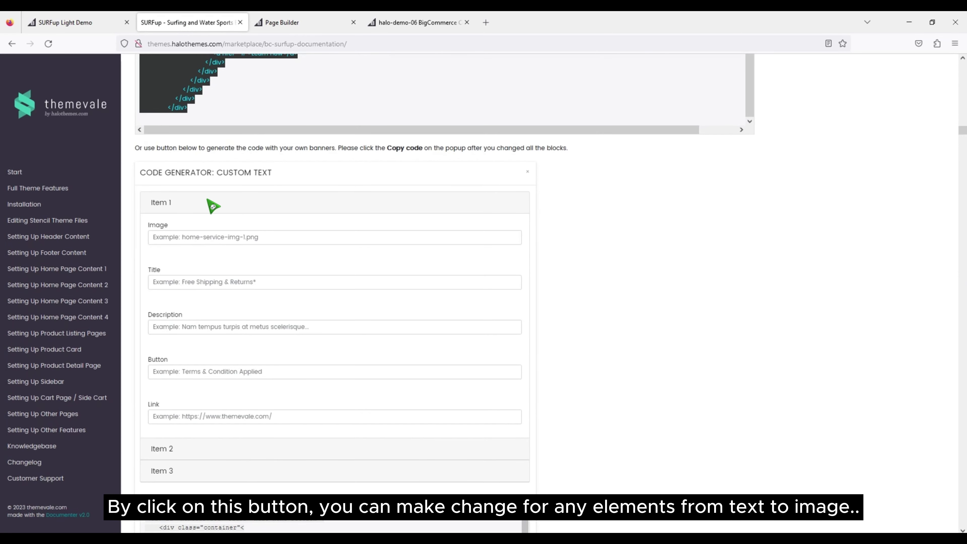
scroll(248, 296, down, 4)
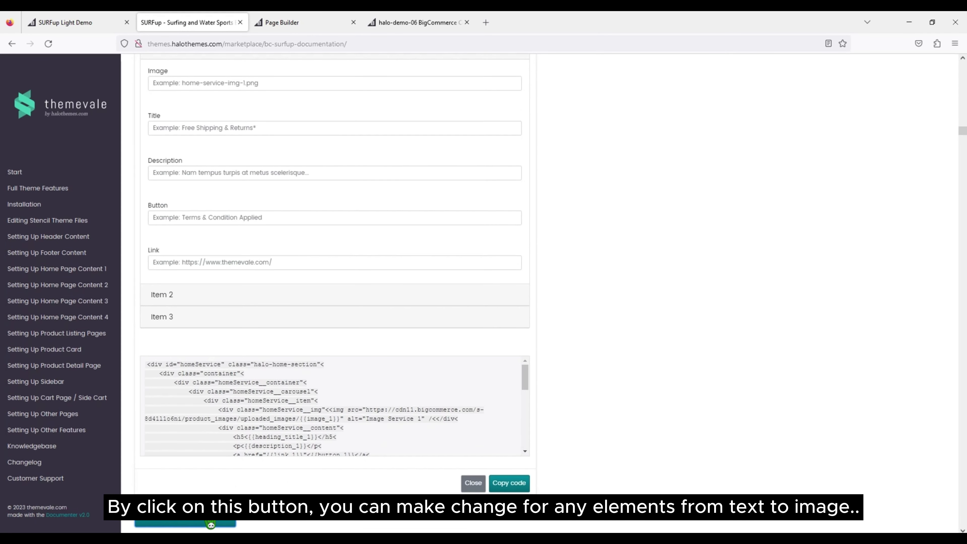
click(211, 525)
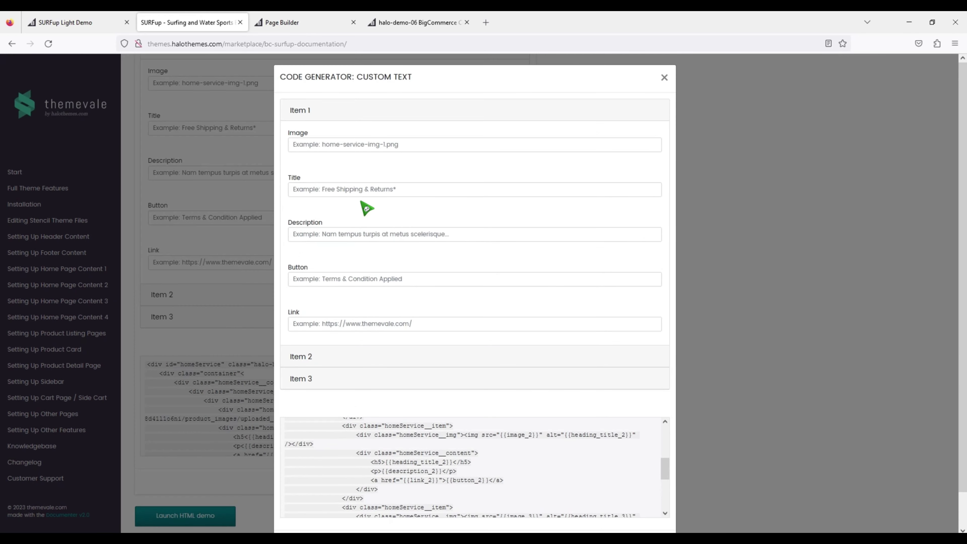
click(405, 145)
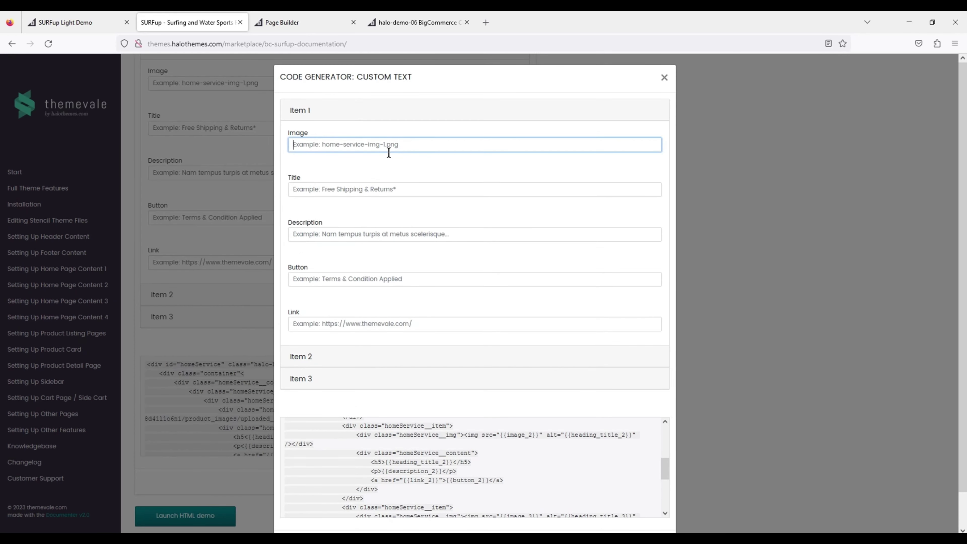
click(391, 190)
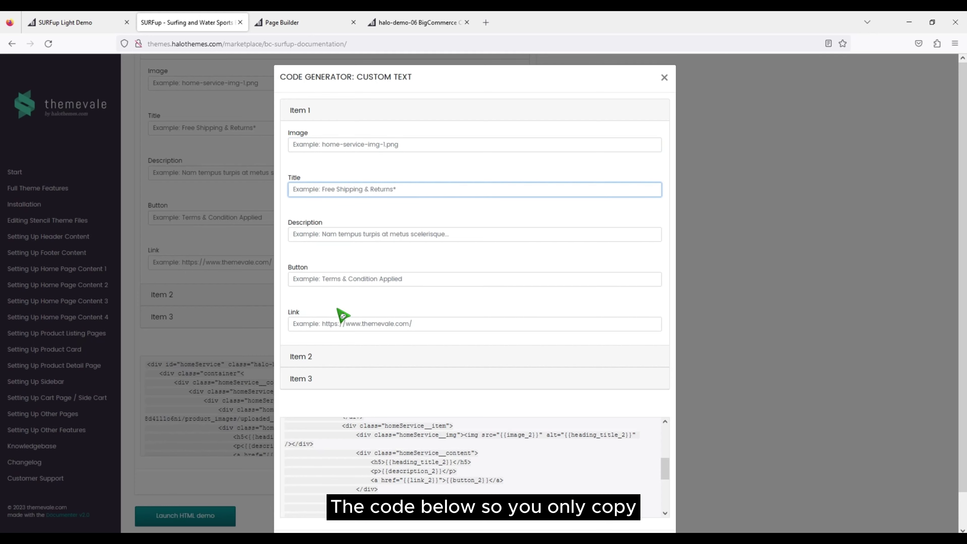
scroll(460, 467, down, 1)
scroll(464, 469, down, 3)
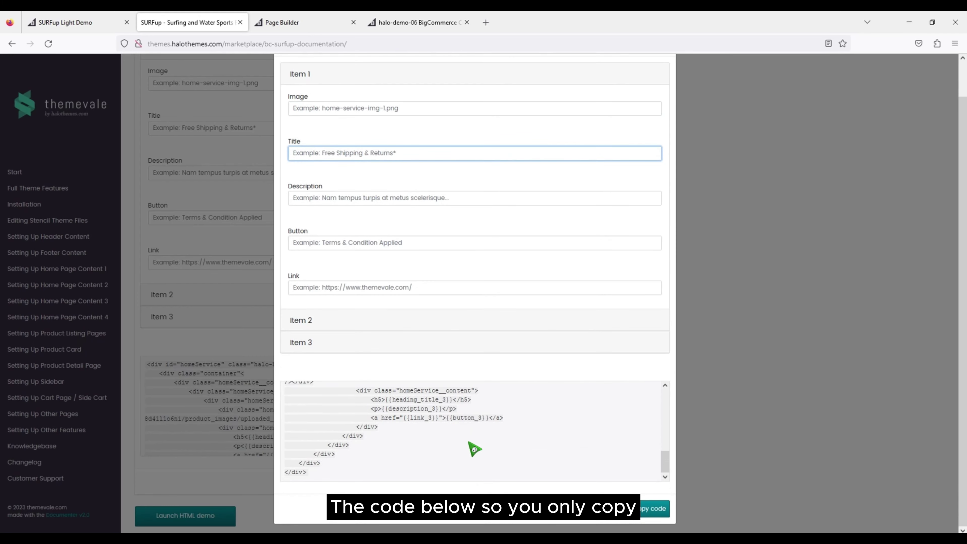
click(620, 512)
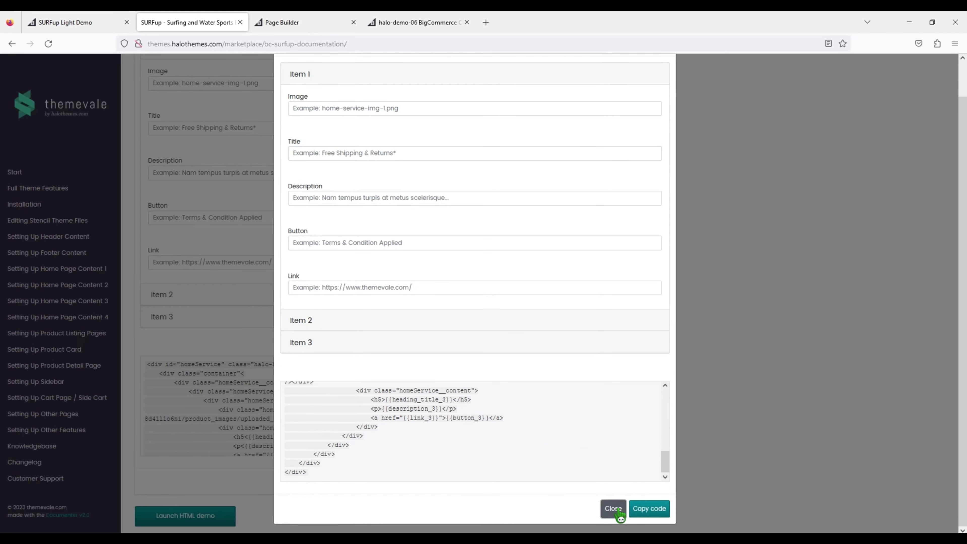
click(619, 511)
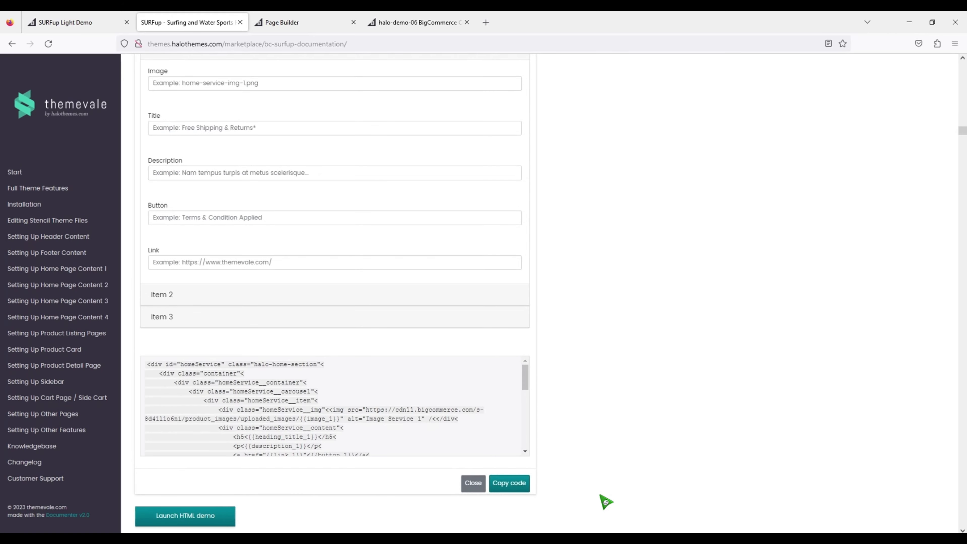
Step: Read the Top Banner block's instructions in the SURFup documentation and locate its homeTopBanner sample code
scroll(608, 433, down, 10)
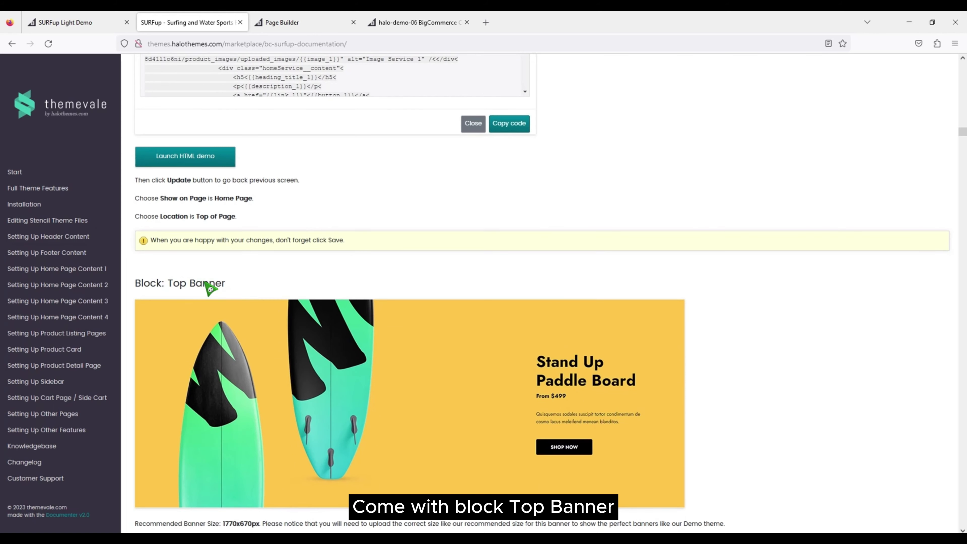
scroll(191, 289, down, 4)
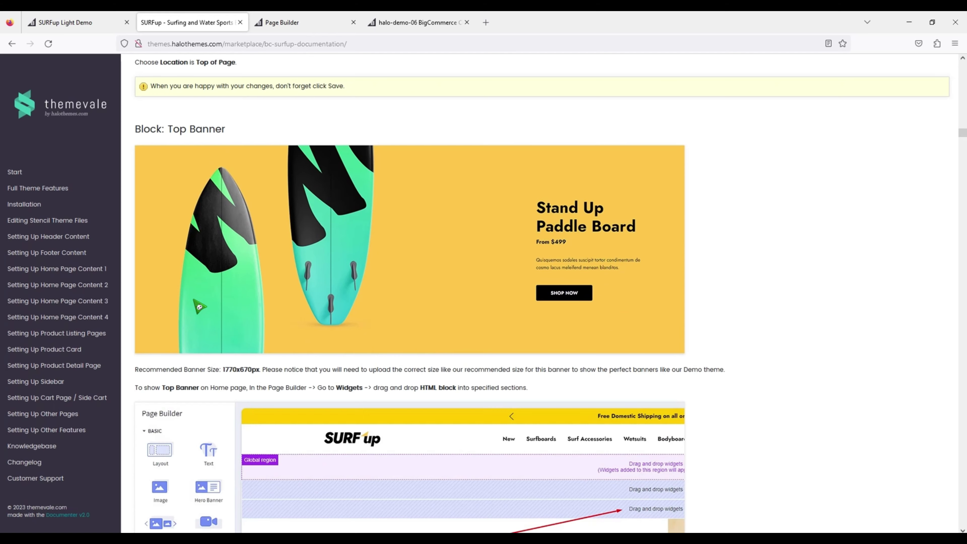
scroll(194, 337, down, 7)
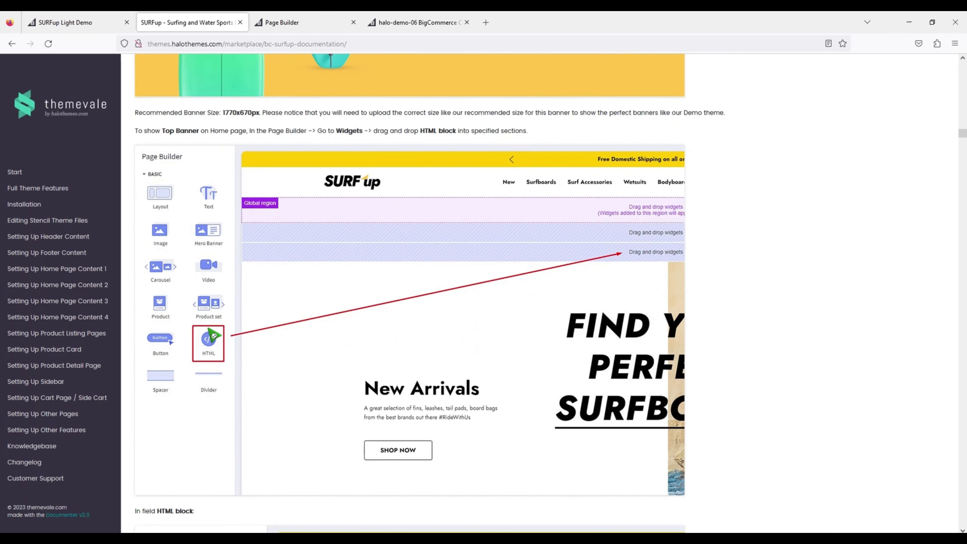
scroll(217, 349, down, 10)
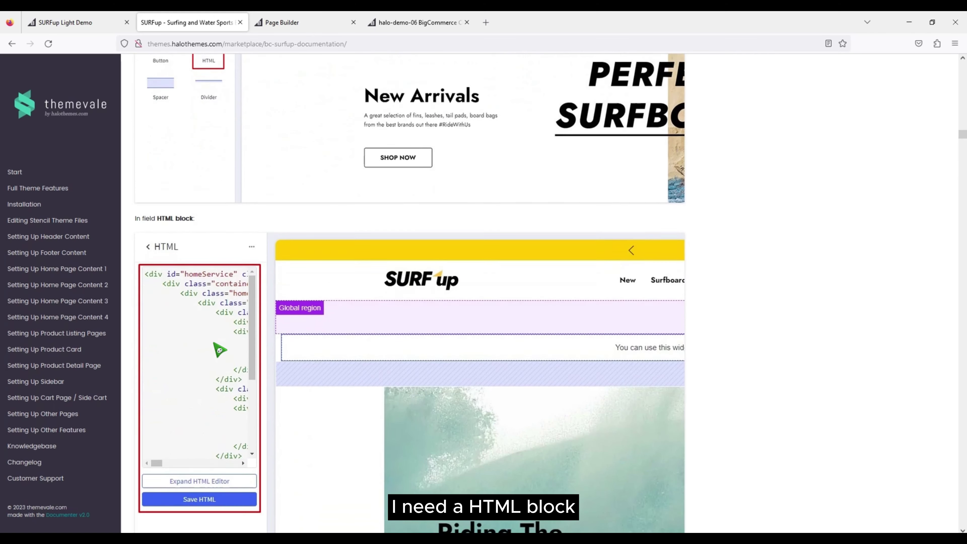
scroll(226, 338, down, 10)
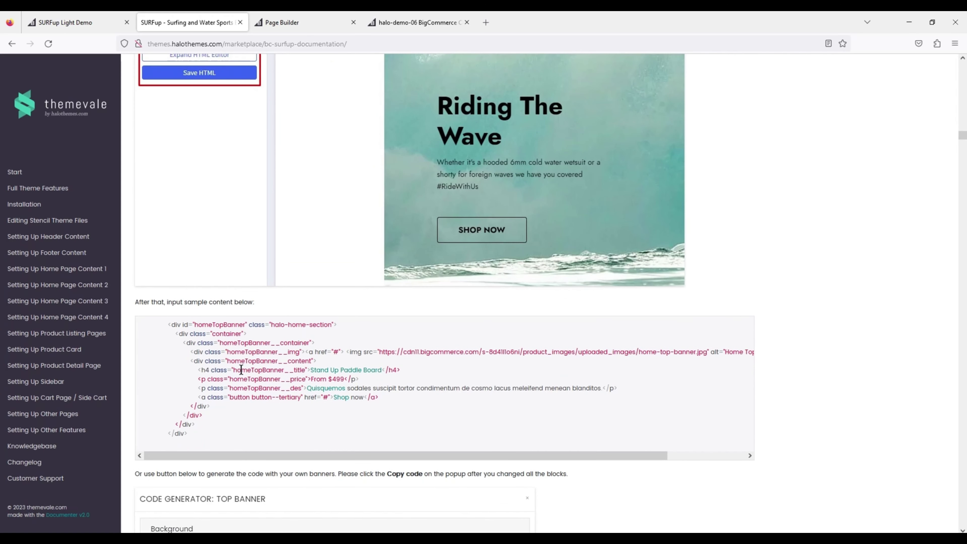
Step: Switch to Page Builder and add an HTML widget in the drop area directly above the homepage's New Products section
scroll(241, 370, up, 1)
scroll(245, 354, down, 4)
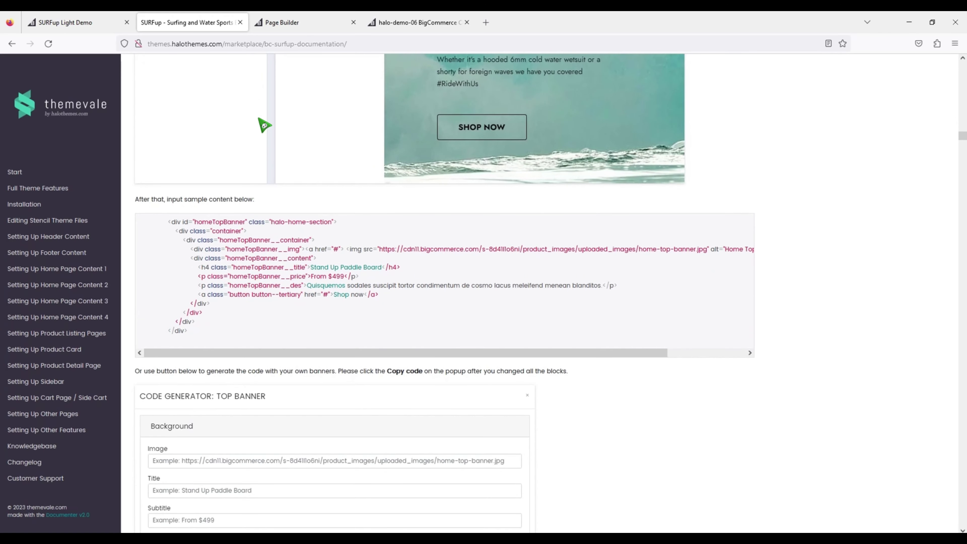
click(282, 23)
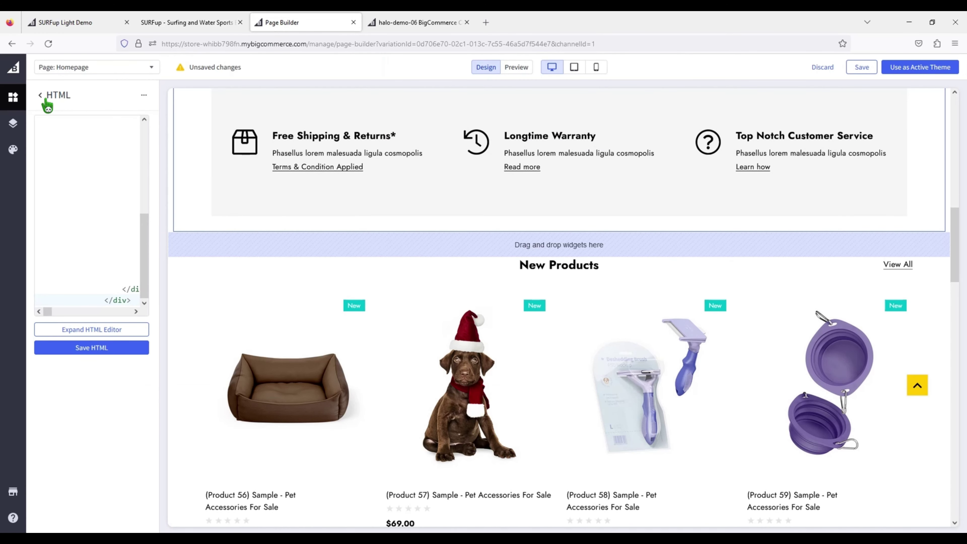
click(41, 95)
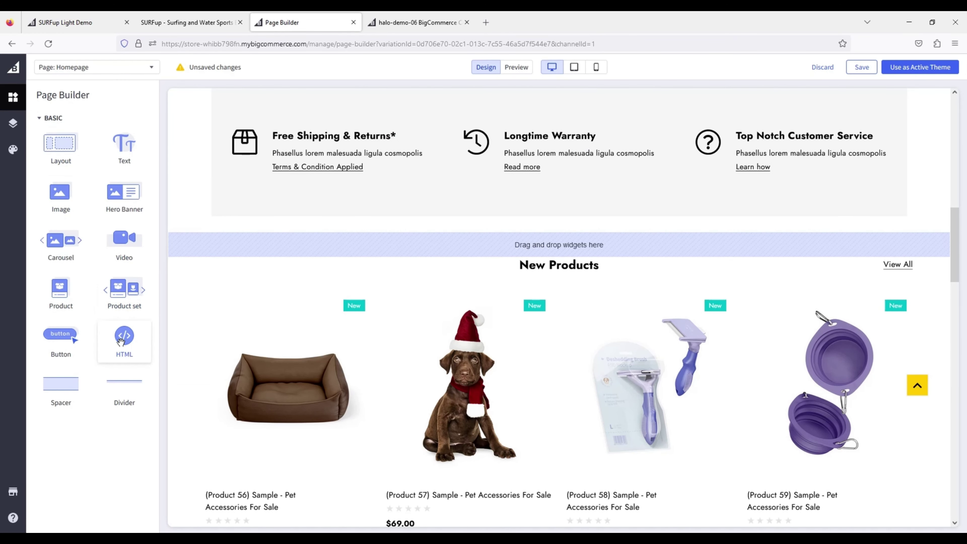
drag(123, 338, 255, 254)
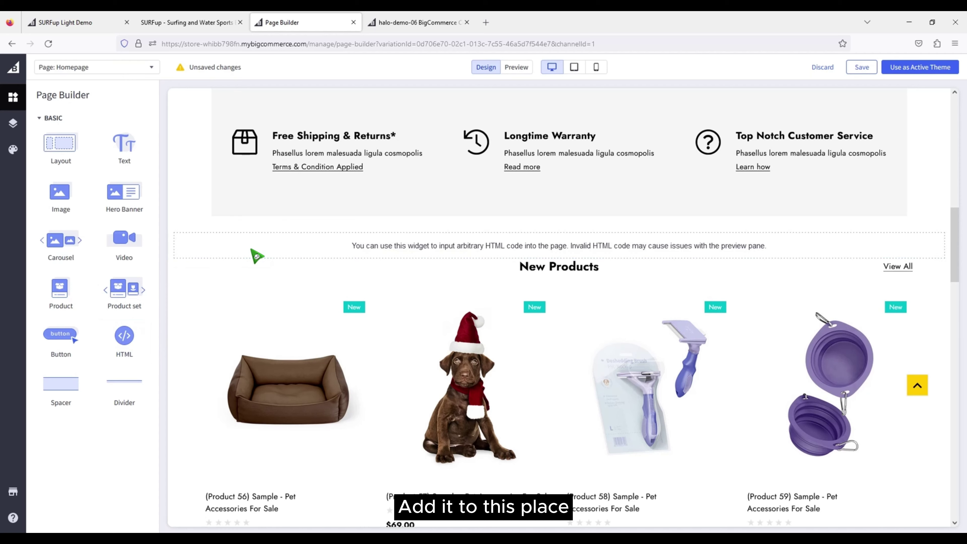
Step: Copy the complete homeTopBanner sample code from the Top Banner section of the SURFup documentation
click(183, 22)
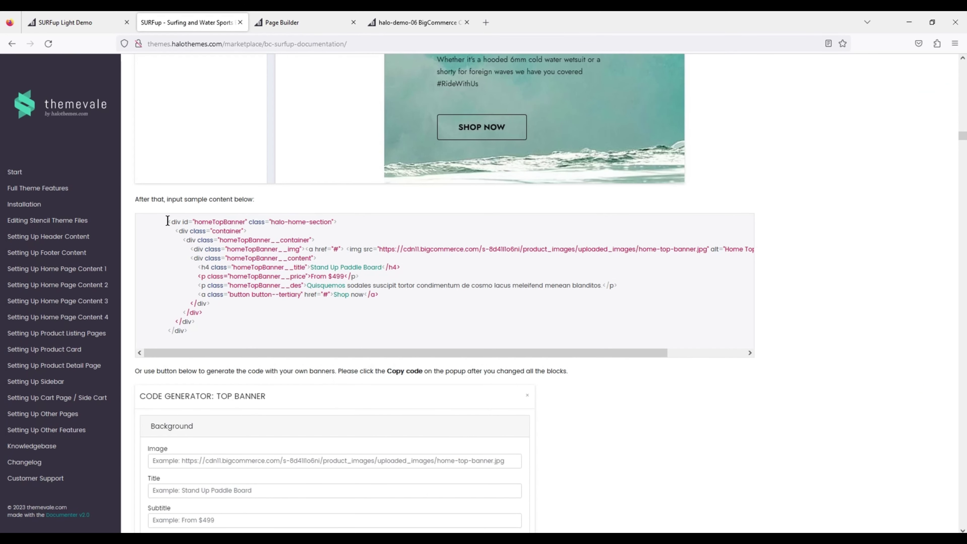
drag(167, 220, 205, 336)
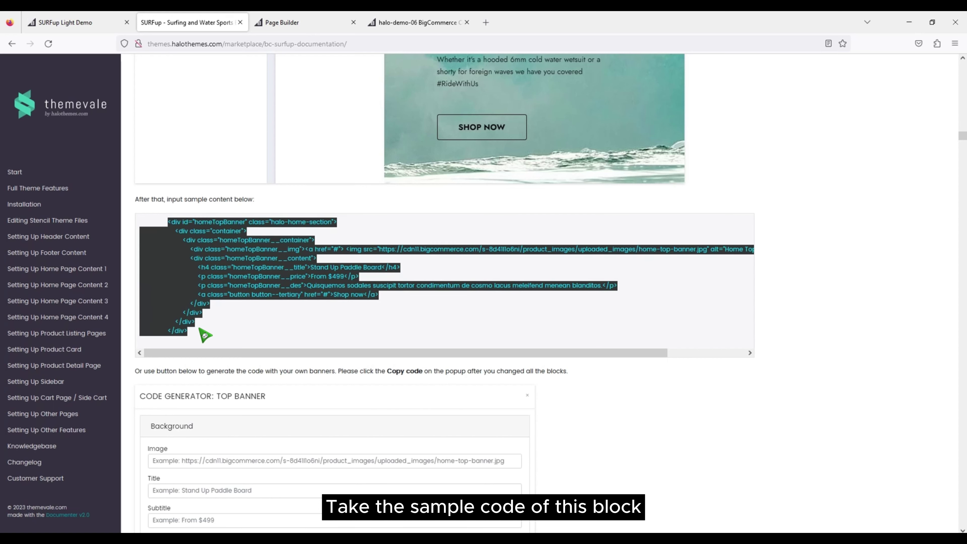
right_click(178, 287)
click(202, 301)
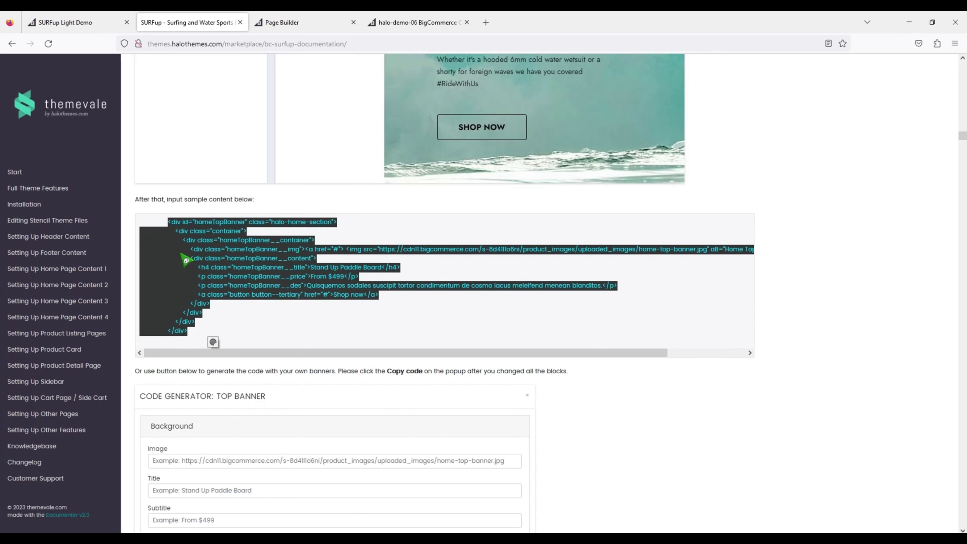
Step: Replace the new HTML widget's placeholder code in Page Builder with the copied homeTopBanner code, save the HTML and check the rendered banner
click(282, 24)
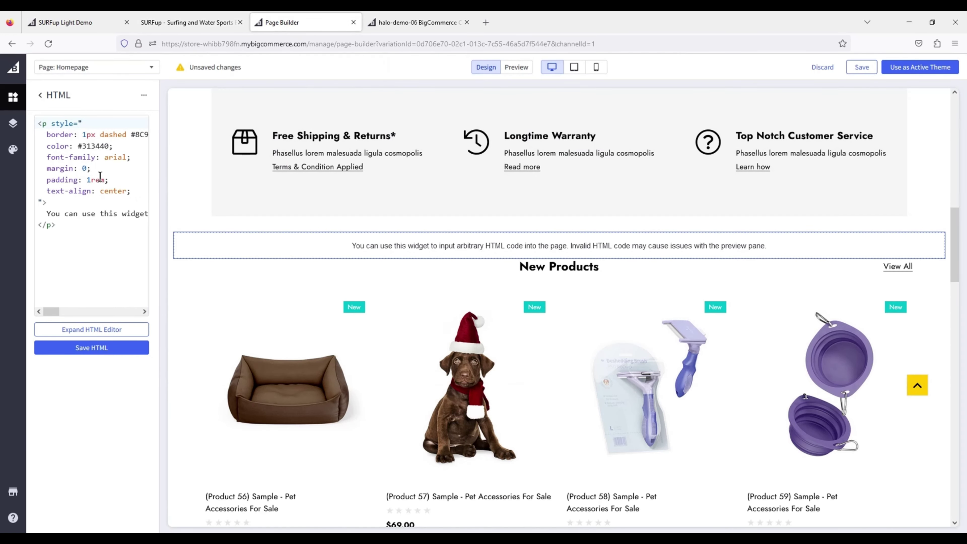
key(ctrl+a)
right_click(102, 178)
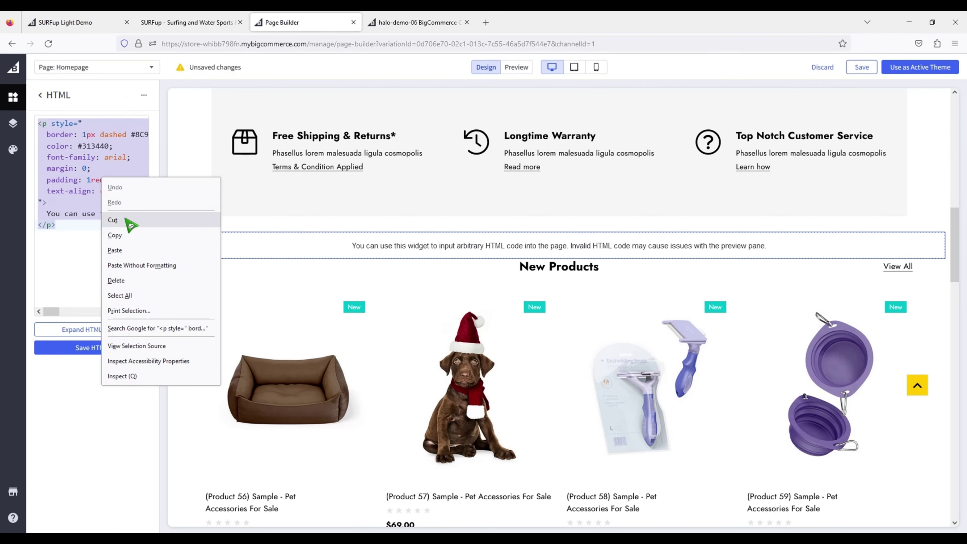
click(115, 250)
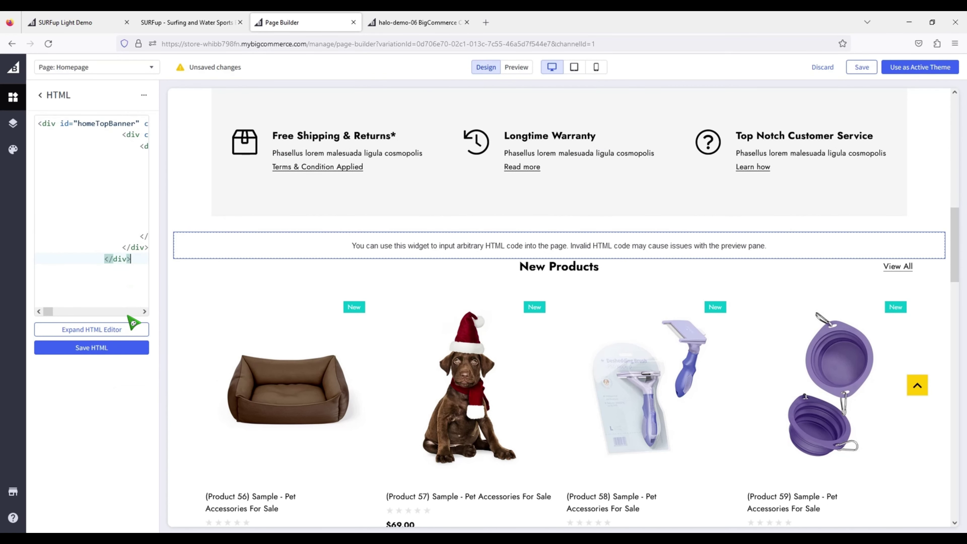
click(120, 348)
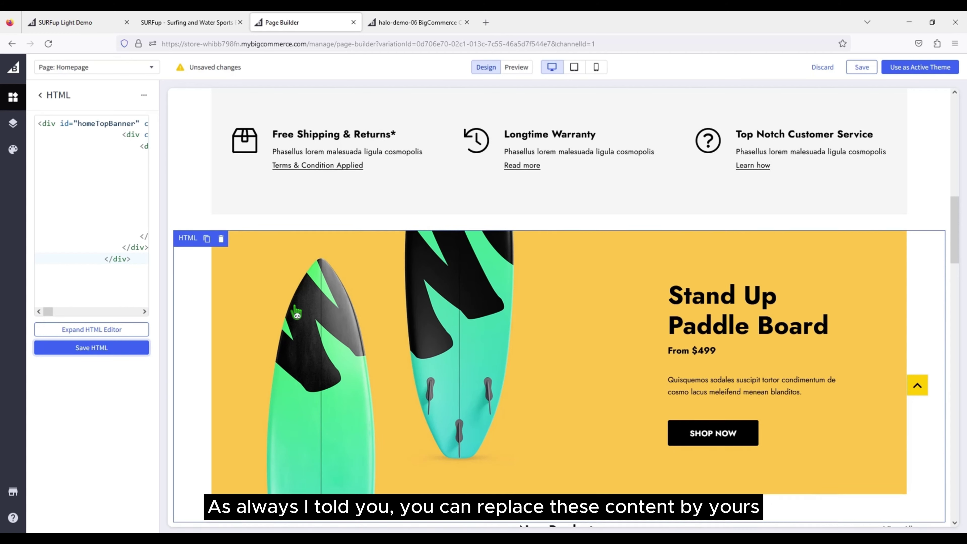
scroll(297, 312, down, 4)
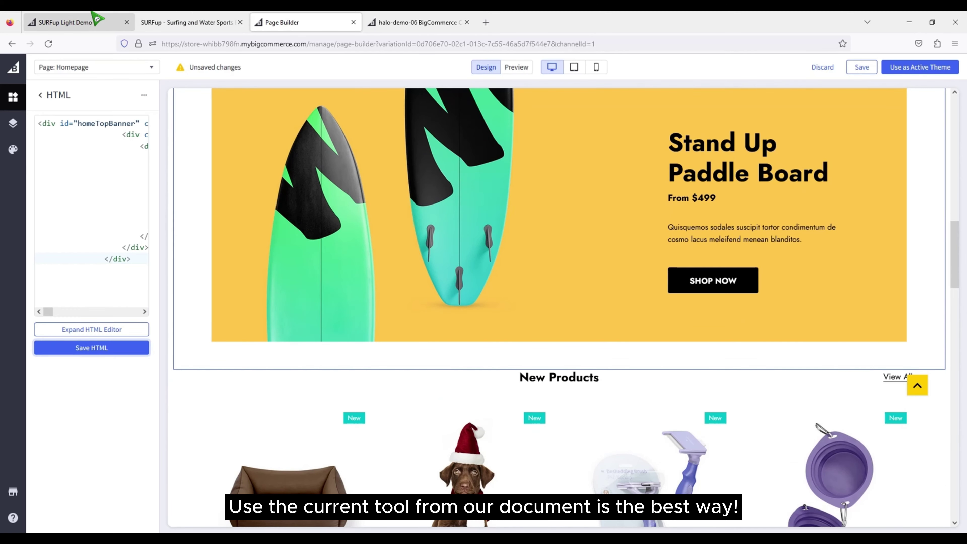
Step: Compare the demo store's Top Banner and New Products section with the same area of the Page Builder homepage
click(95, 22)
scroll(356, 203, up, 5)
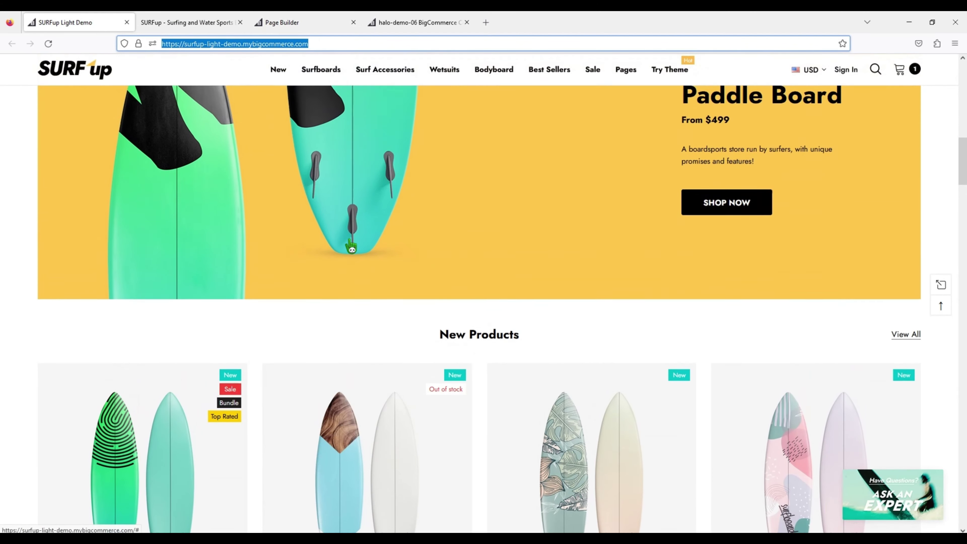
scroll(352, 248, down, 7)
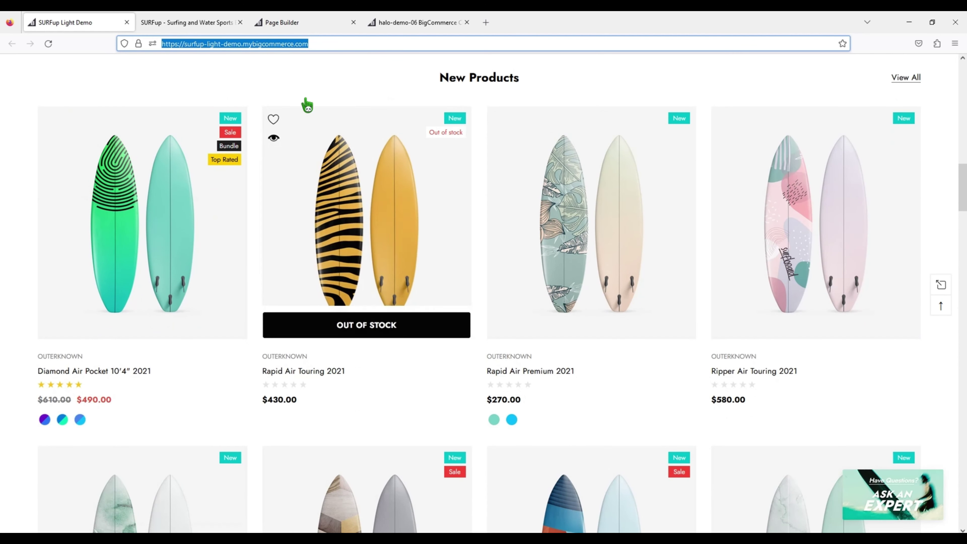
click(201, 23)
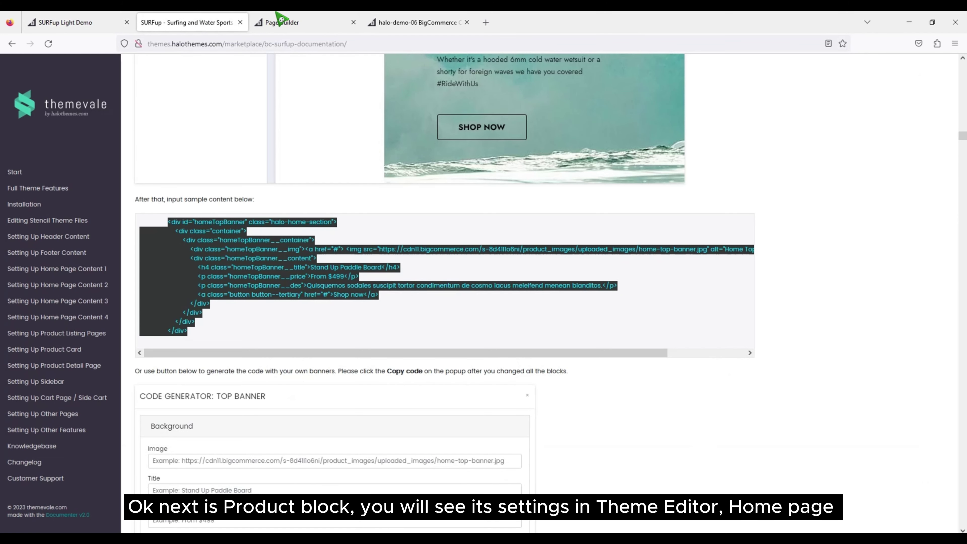
click(281, 22)
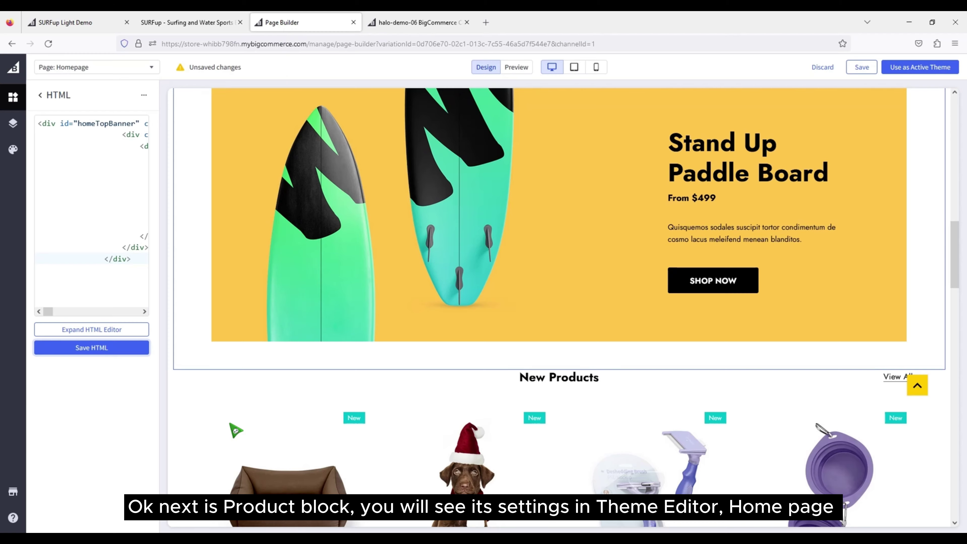
scroll(233, 419, down, 7)
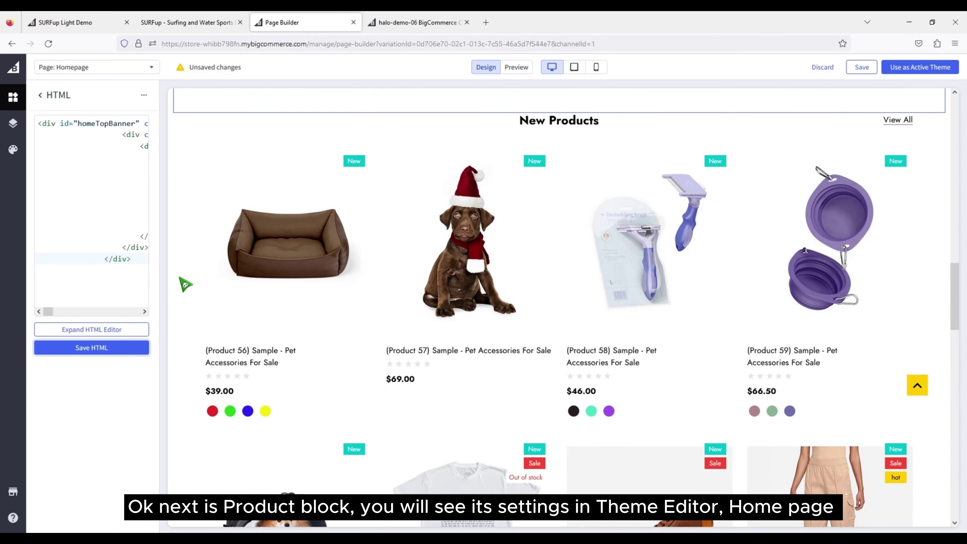
Step: Find the Product Grid / Slider block in the SURFup documentation and read where its Theme Editor settings are located
click(163, 22)
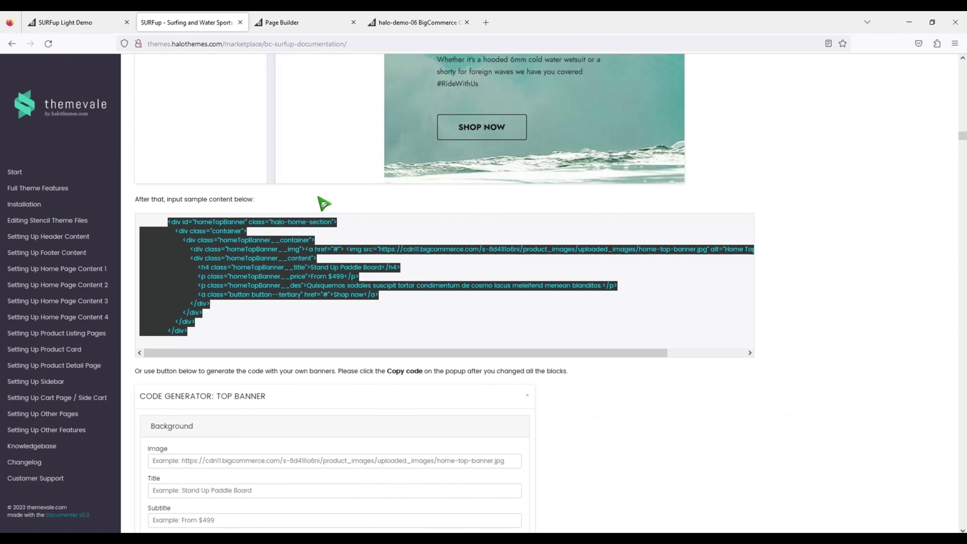
drag(964, 142, 964, 164)
scroll(367, 276, up, 5)
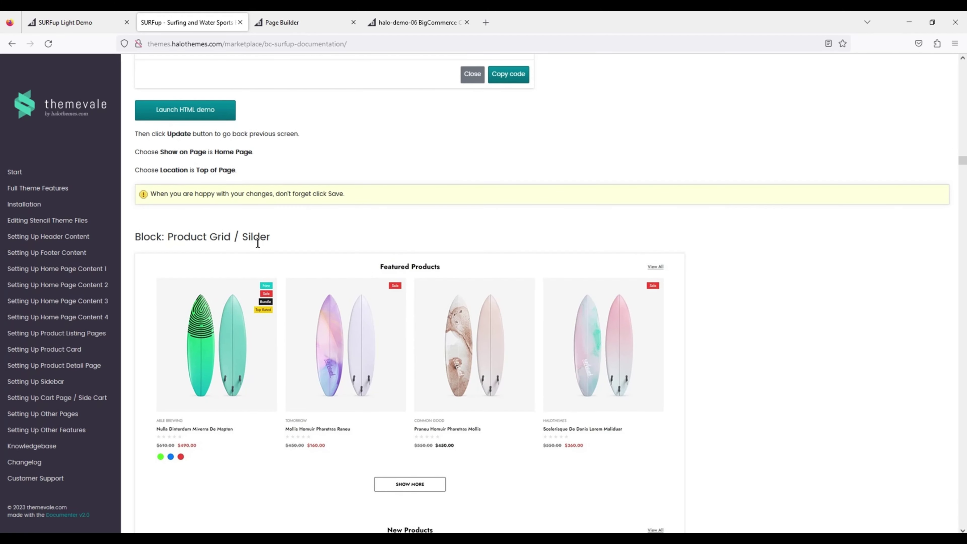
scroll(266, 260, down, 5)
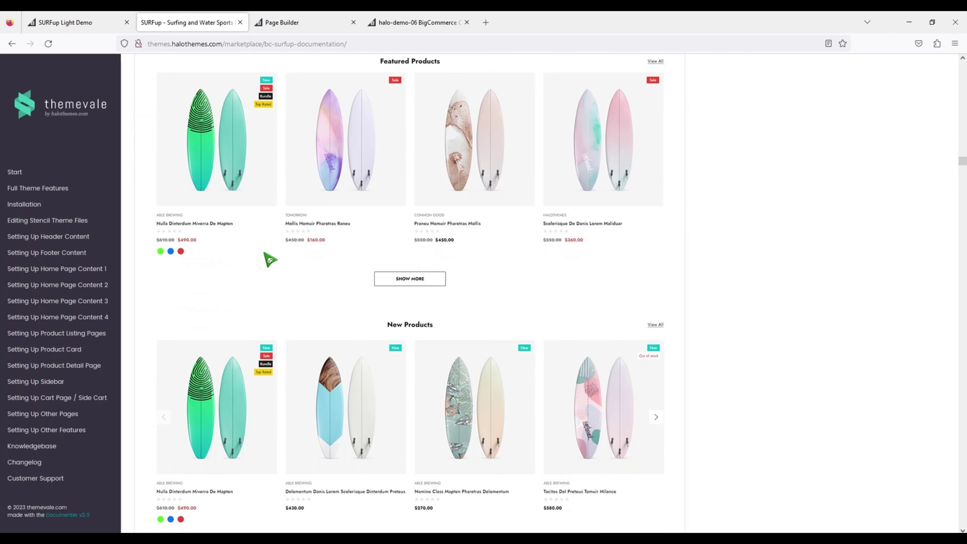
scroll(266, 254, down, 11)
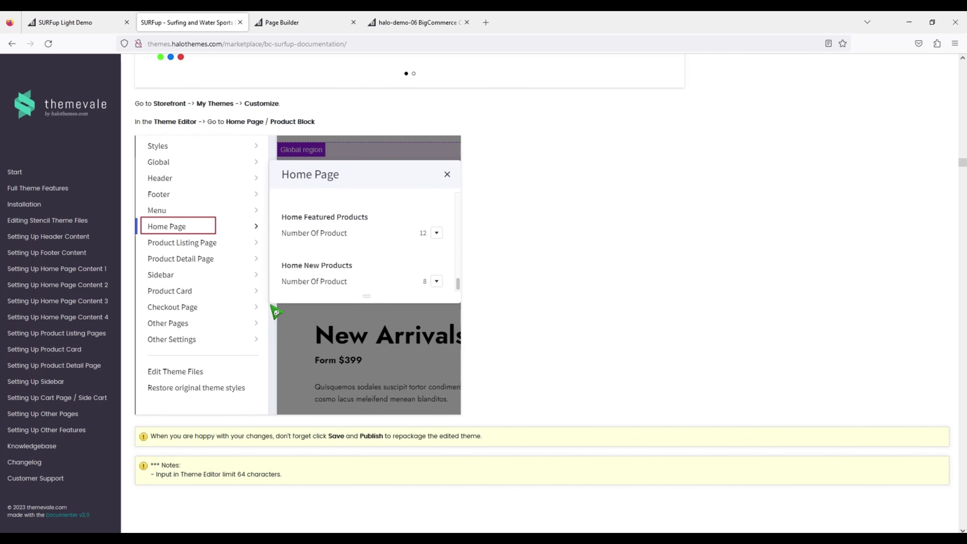
Step: Examine the Number Of Product choices for Home New Products in Page Builder's Home Page theme settings, and close the settings without changing them
click(291, 25)
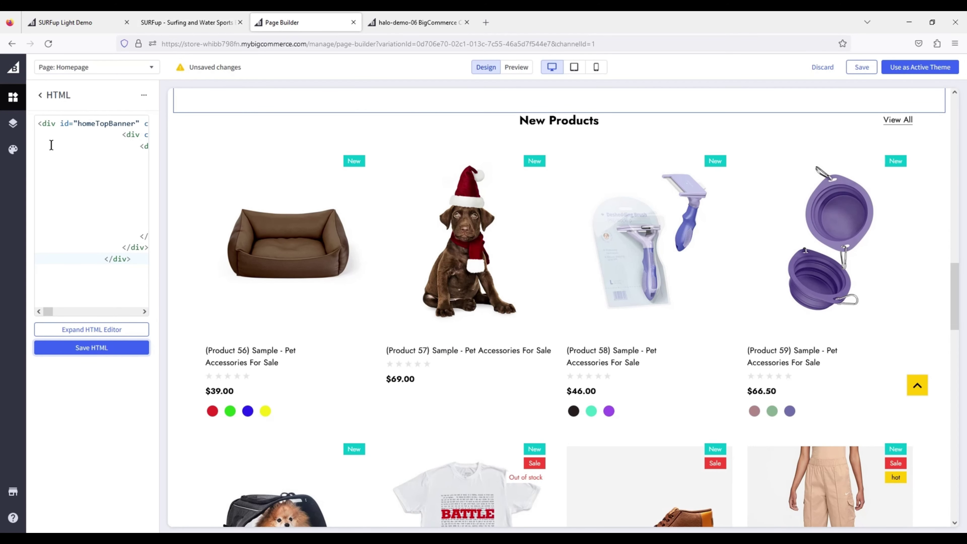
click(13, 150)
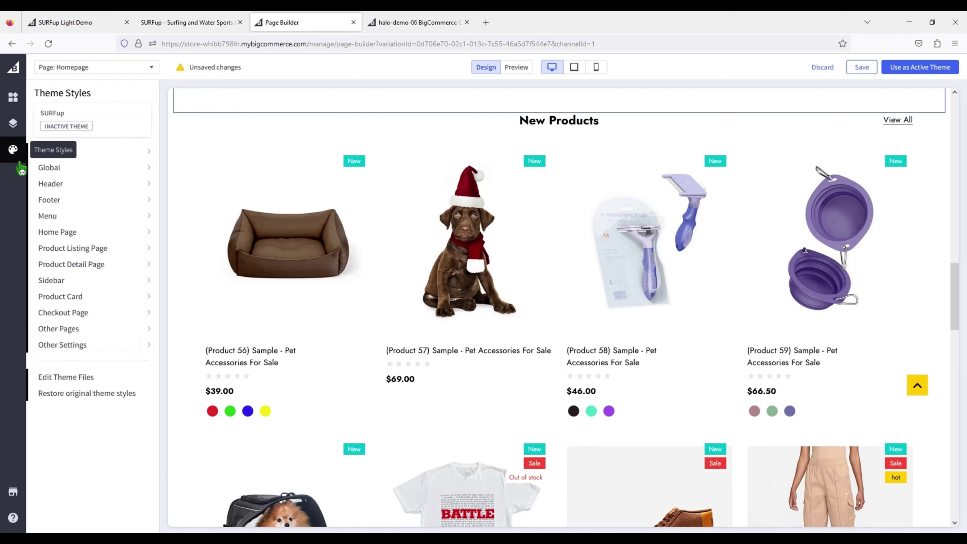
click(70, 233)
scroll(195, 242, down, 5)
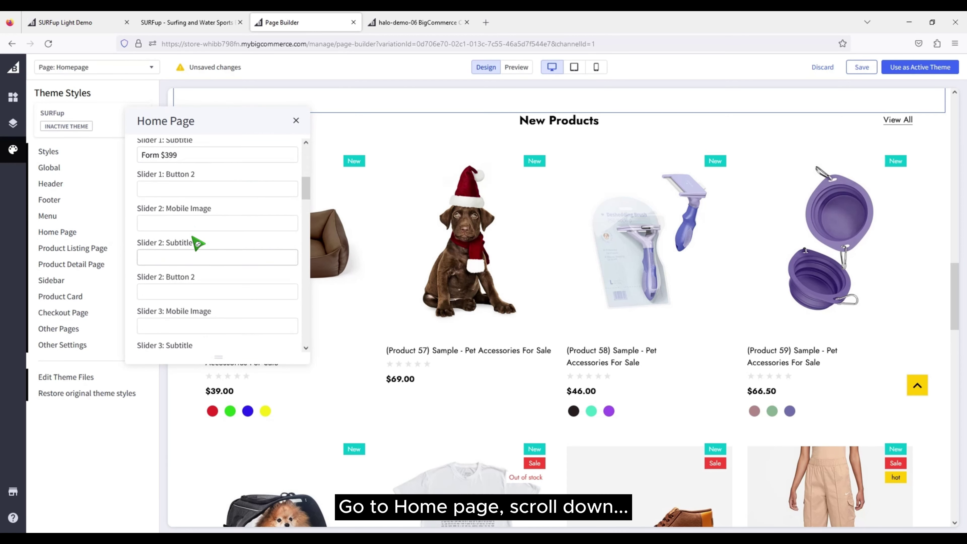
scroll(197, 243, down, 10)
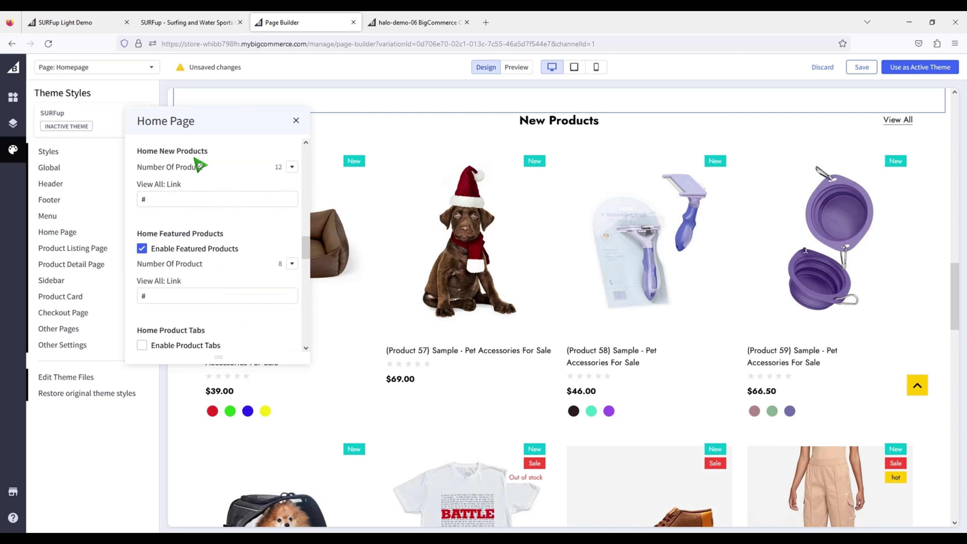
click(292, 167)
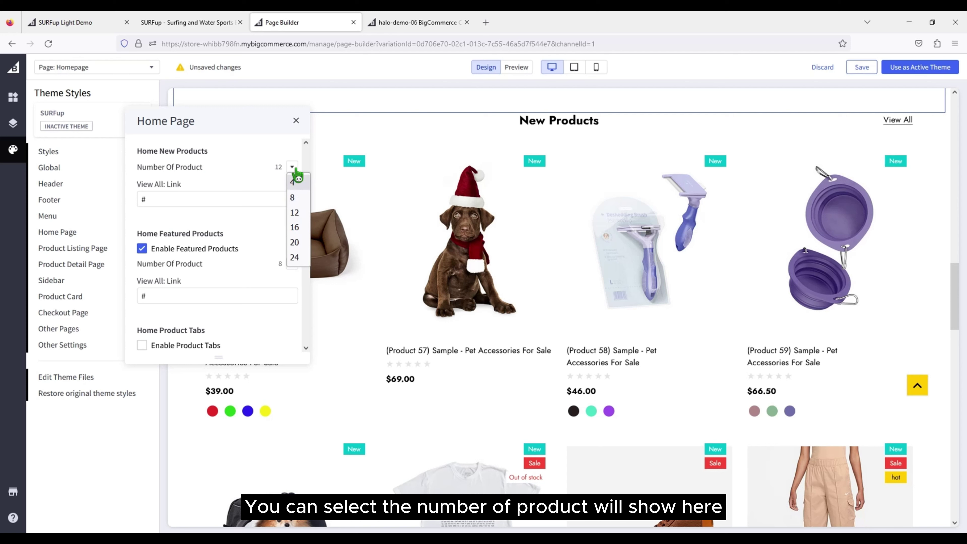
click(293, 169)
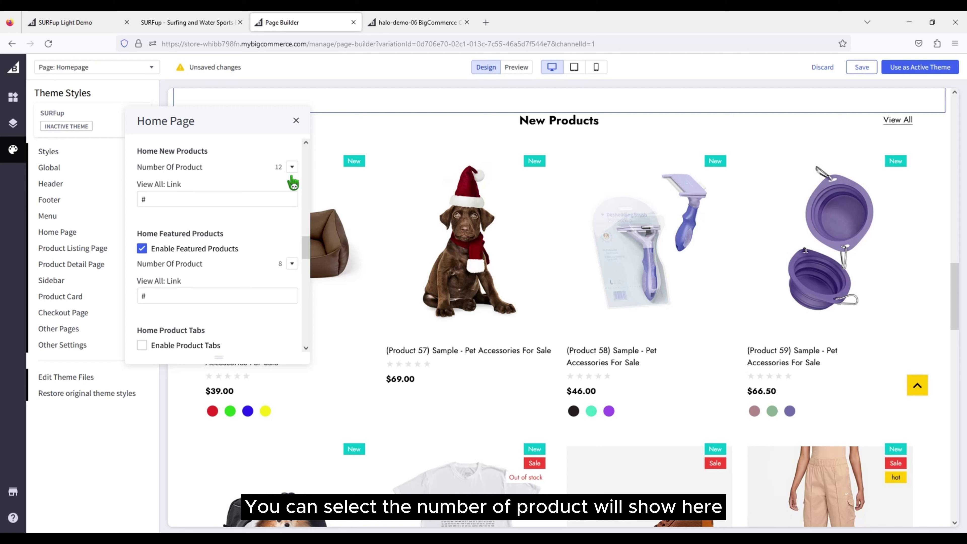
click(296, 121)
Step: Locate the widget area above Featured Products, read the documentation's Bottom Banner instructions and homeBottomBanner sample code, and return to Page Builder
scroll(354, 338, down, 10)
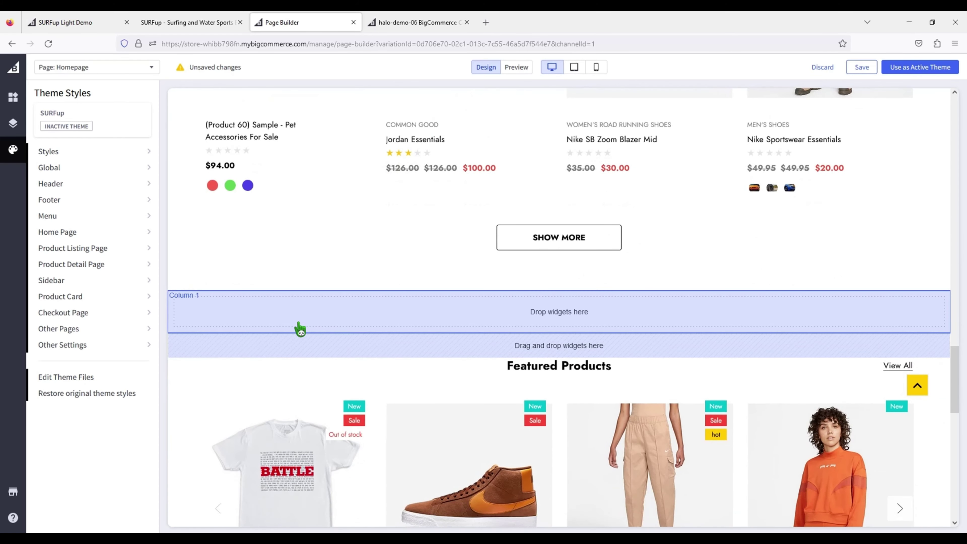
click(195, 24)
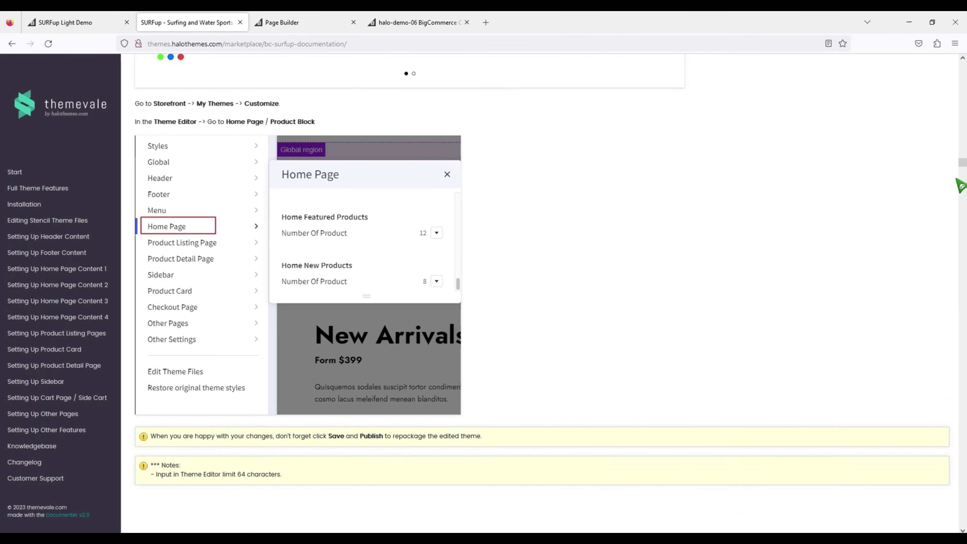
drag(963, 163, 964, 144)
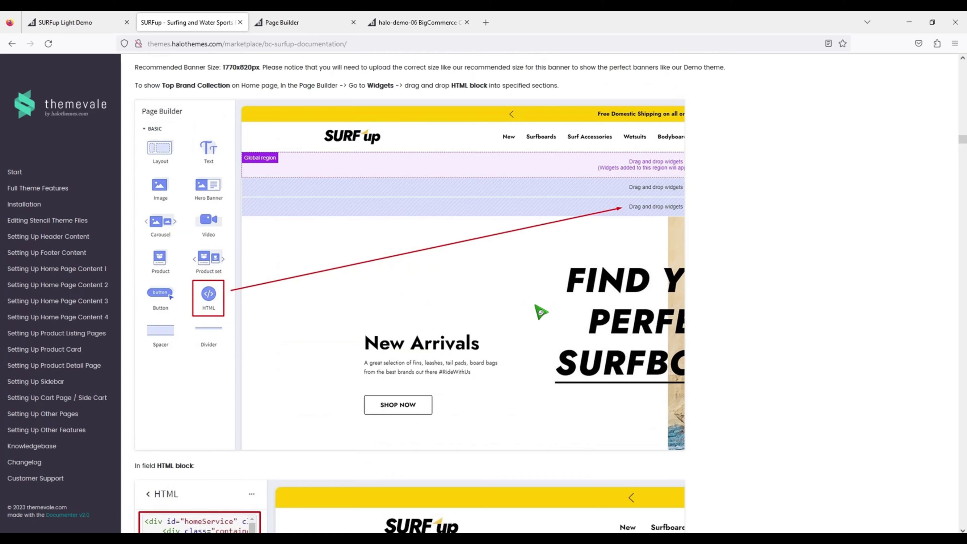
scroll(541, 312, up, 8)
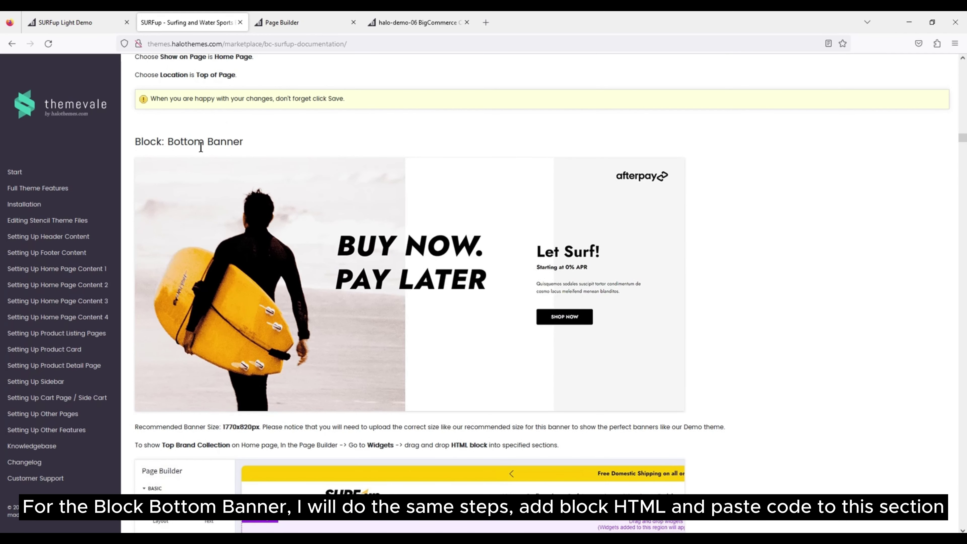
scroll(239, 263, down, 7)
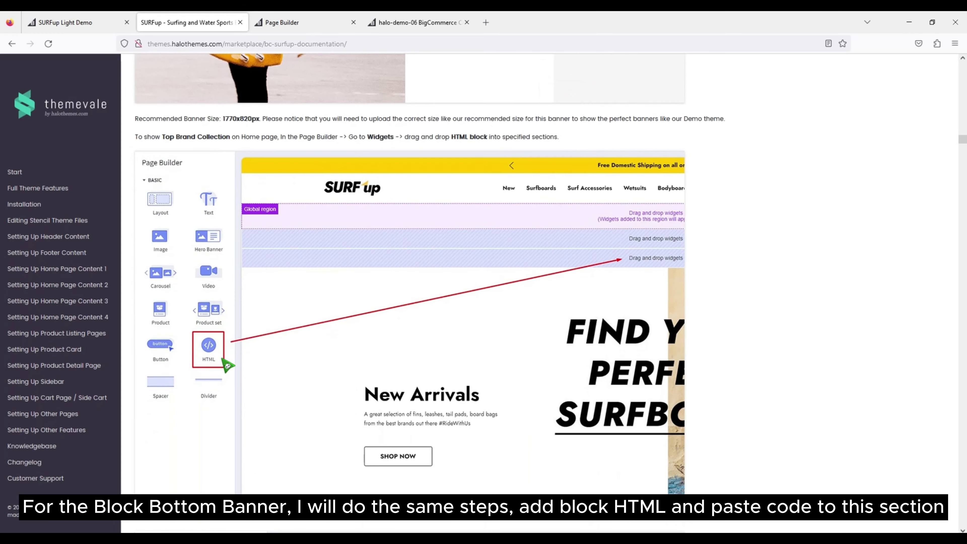
scroll(230, 364, down, 10)
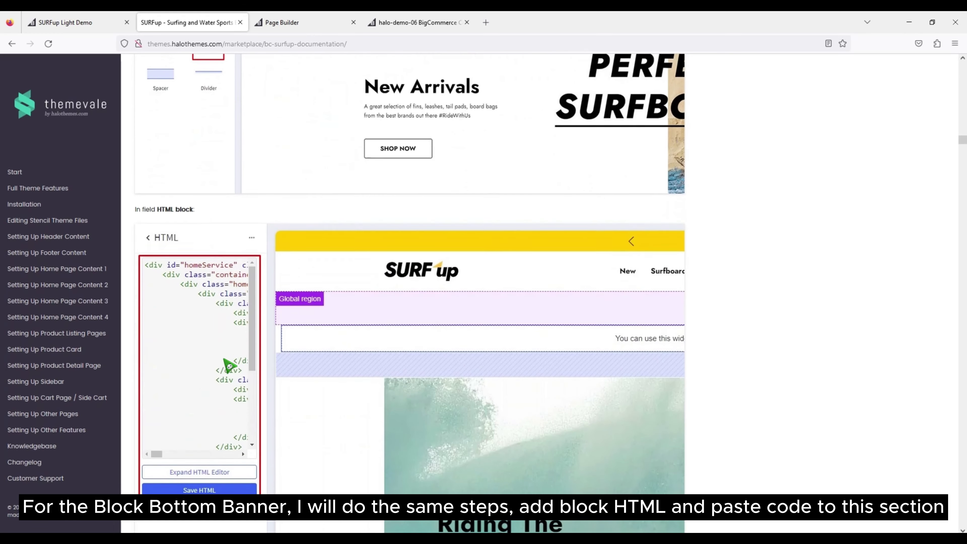
scroll(234, 389, down, 9)
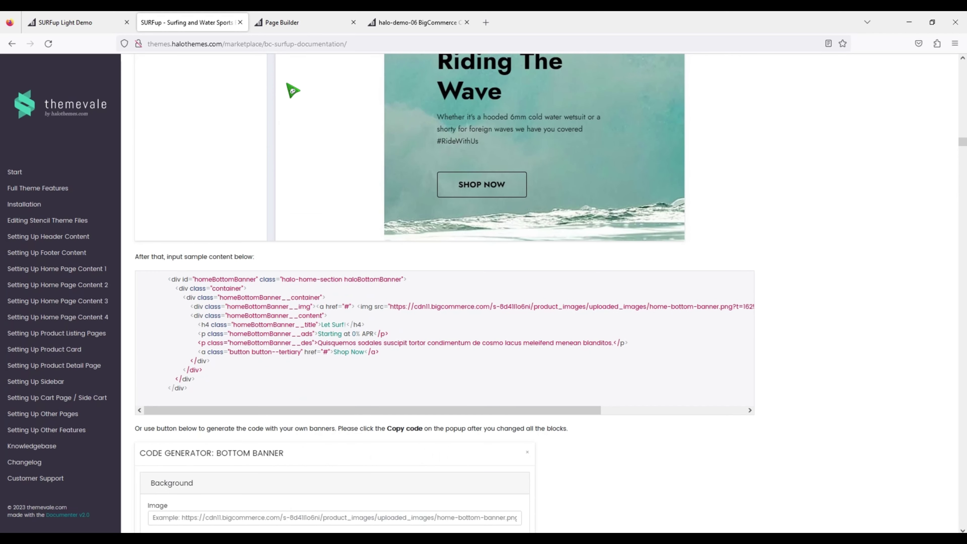
click(302, 25)
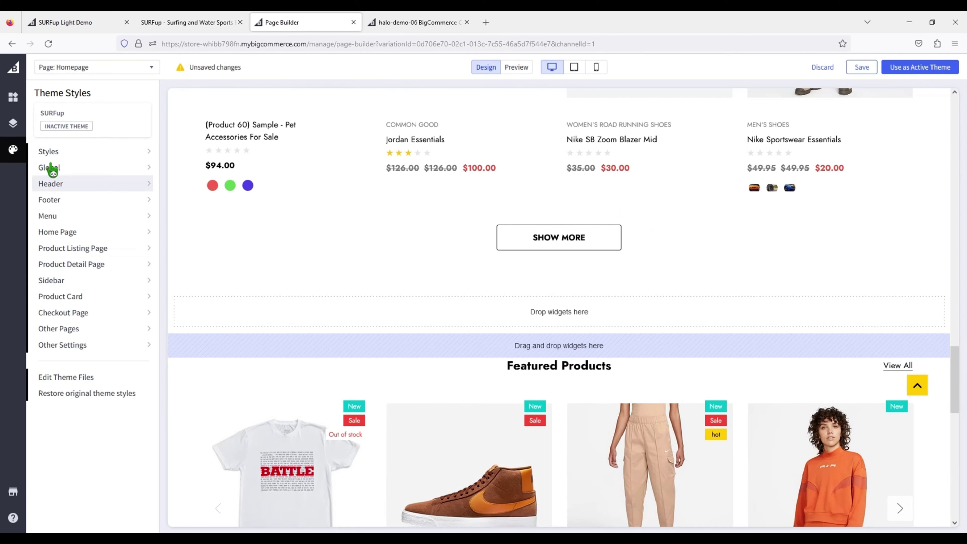
Step: Add an HTML widget to the empty layout column directly above Featured Products
click(13, 97)
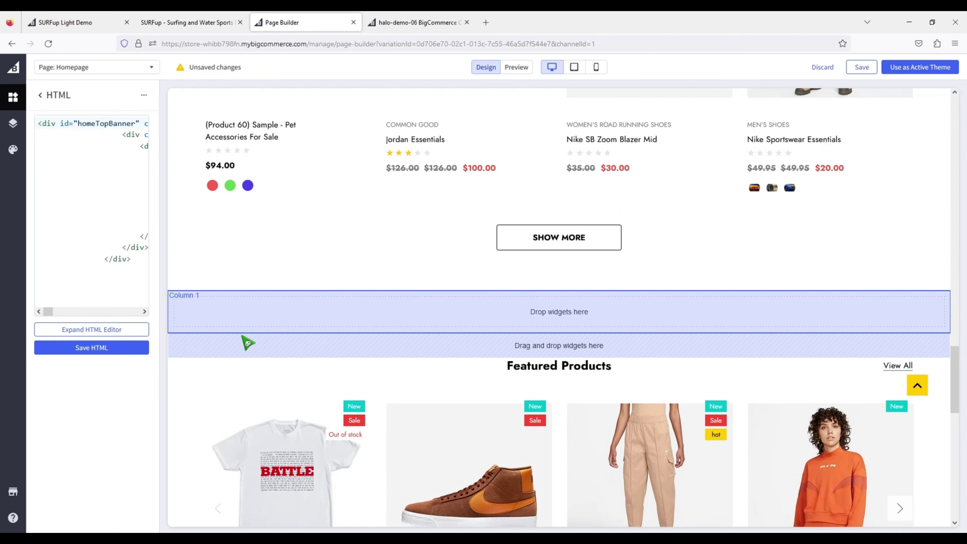
click(42, 96)
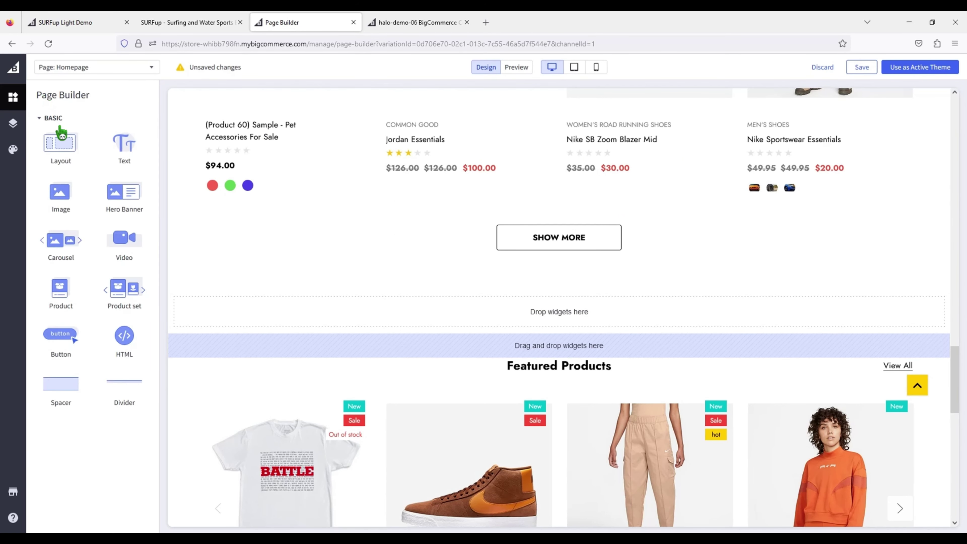
drag(131, 343, 294, 321)
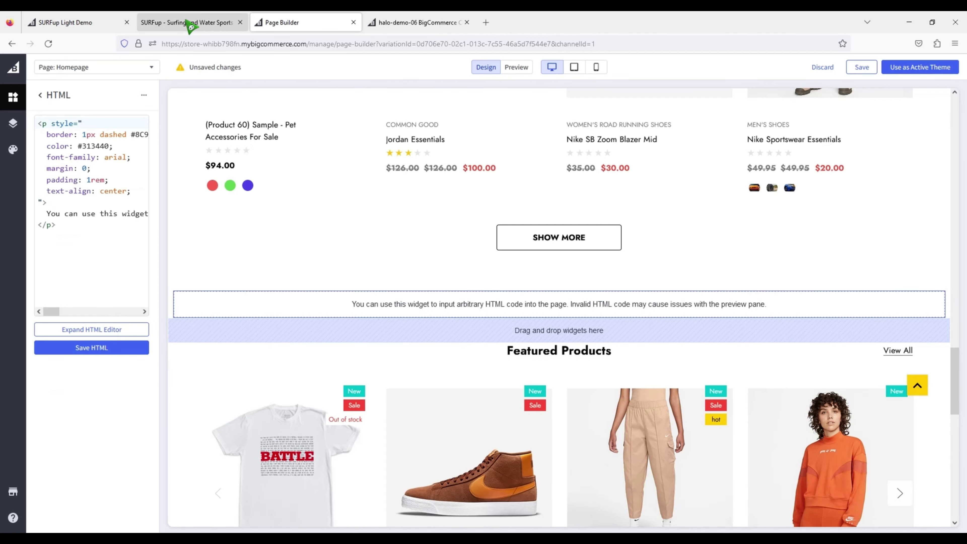
Step: Copy the complete homeBottomBanner sample code from the Bottom Banner section of the SURFup documentation
click(193, 24)
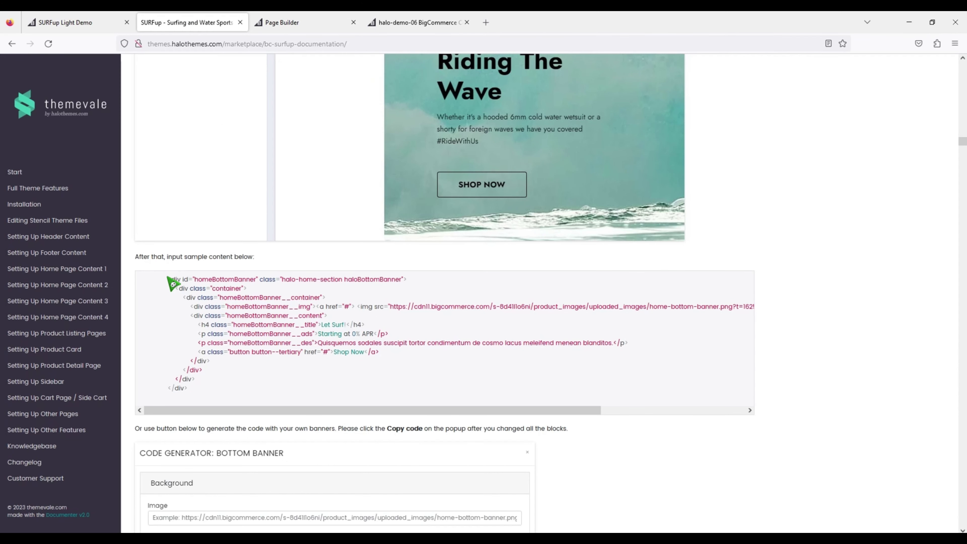
drag(167, 279, 198, 388)
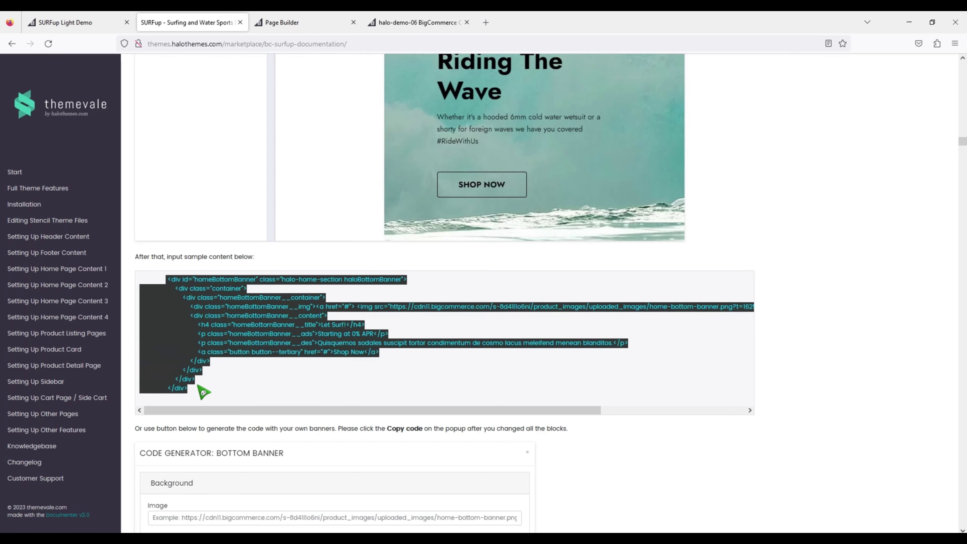
right_click(170, 332)
click(190, 351)
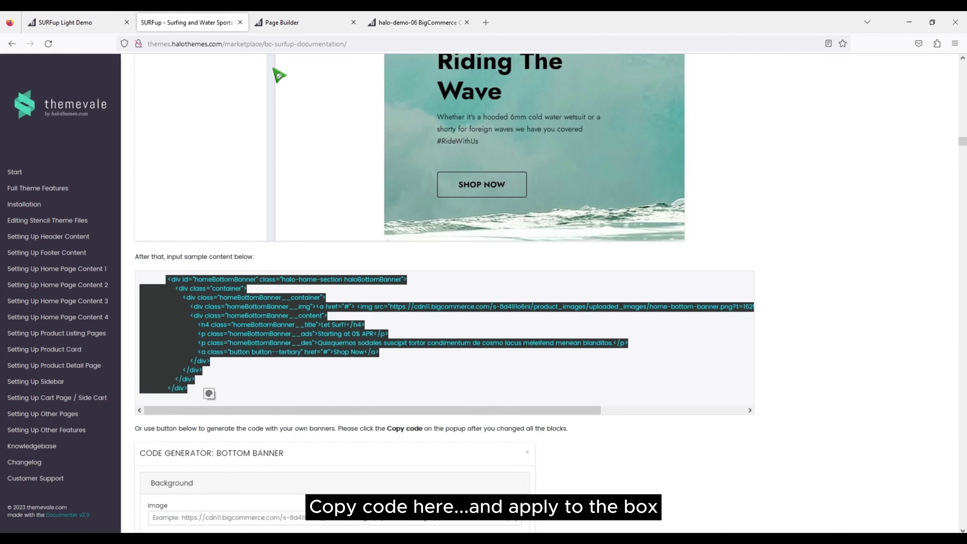
Step: In Page Builder, replace the new HTML widget's placeholder code with the copied homeBottomBanner code and save the HTML
click(286, 23)
click(105, 181)
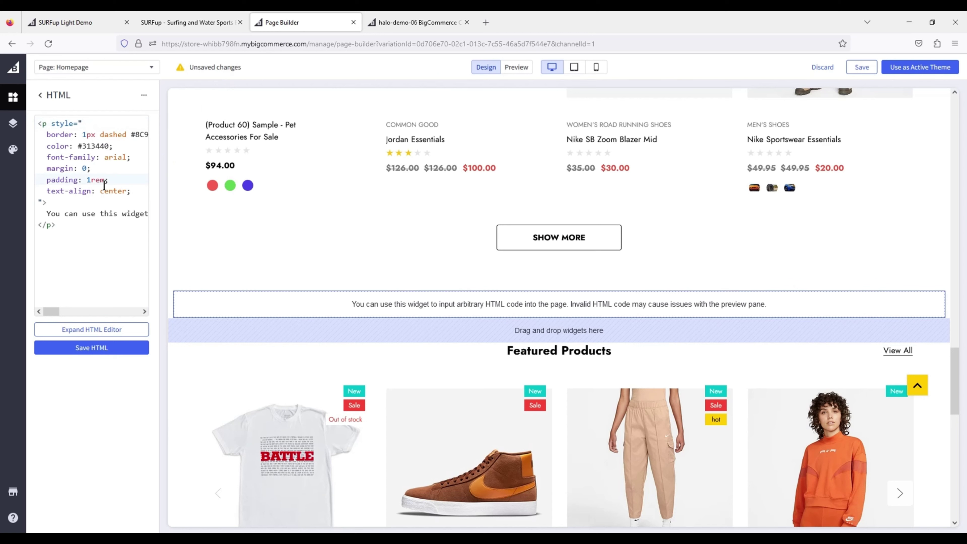
key(ctrl+a)
right_click(105, 186)
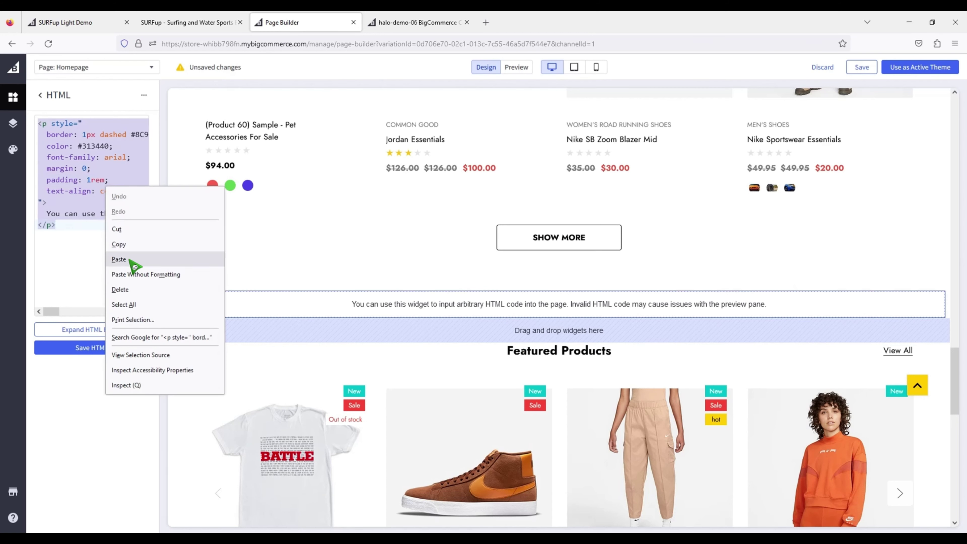
click(119, 259)
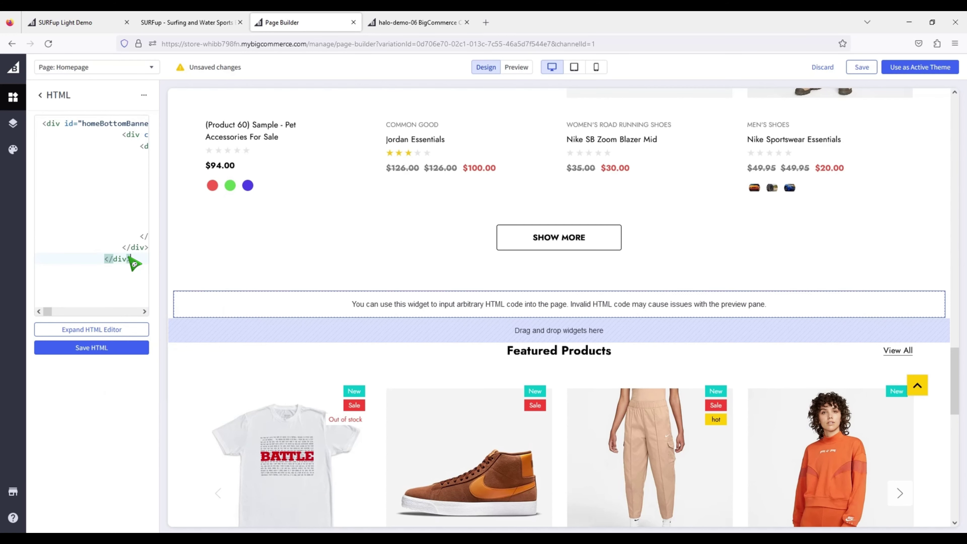
click(119, 349)
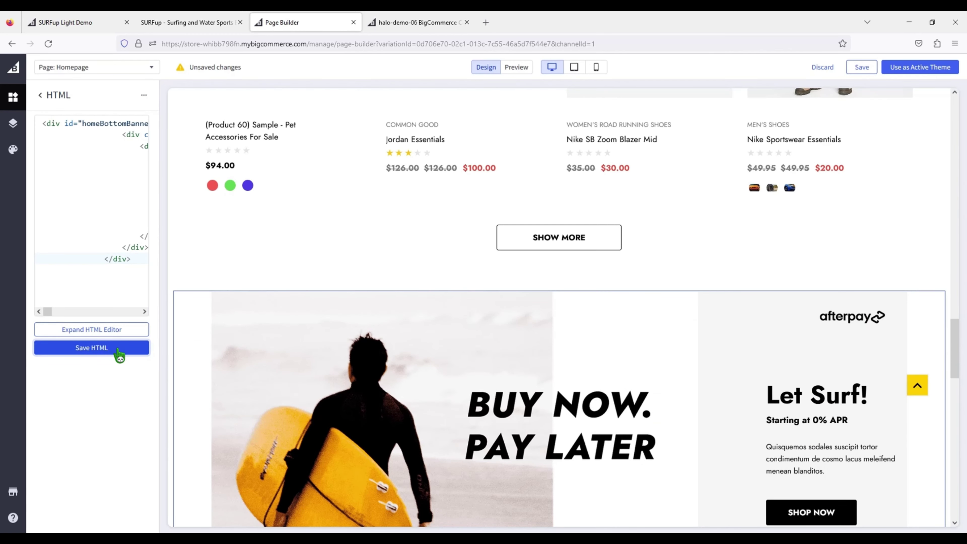
Step: Review the Bottom Banner, then examine the Number Of Product choices for Home Featured Products in the Home Page theme settings without changing them
scroll(324, 336, down, 3)
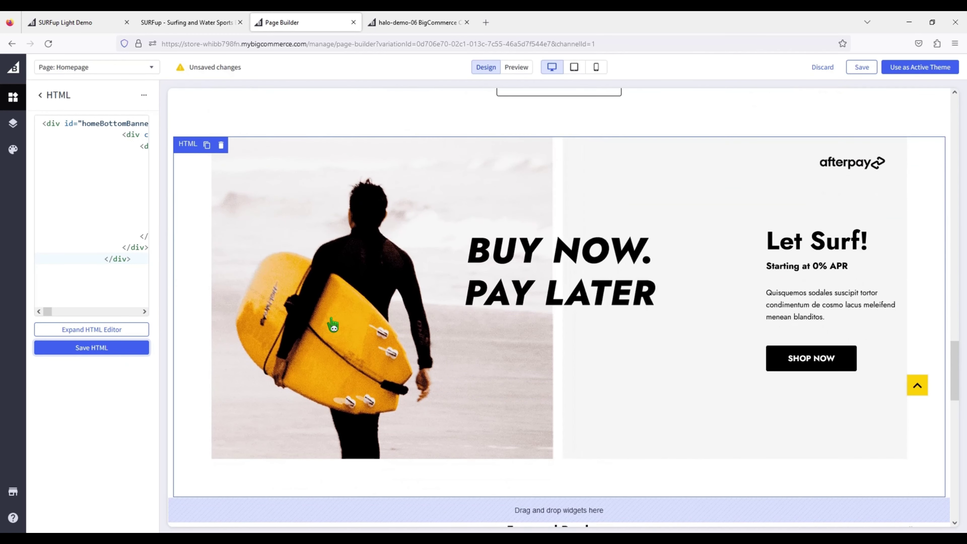
scroll(507, 404, down, 2)
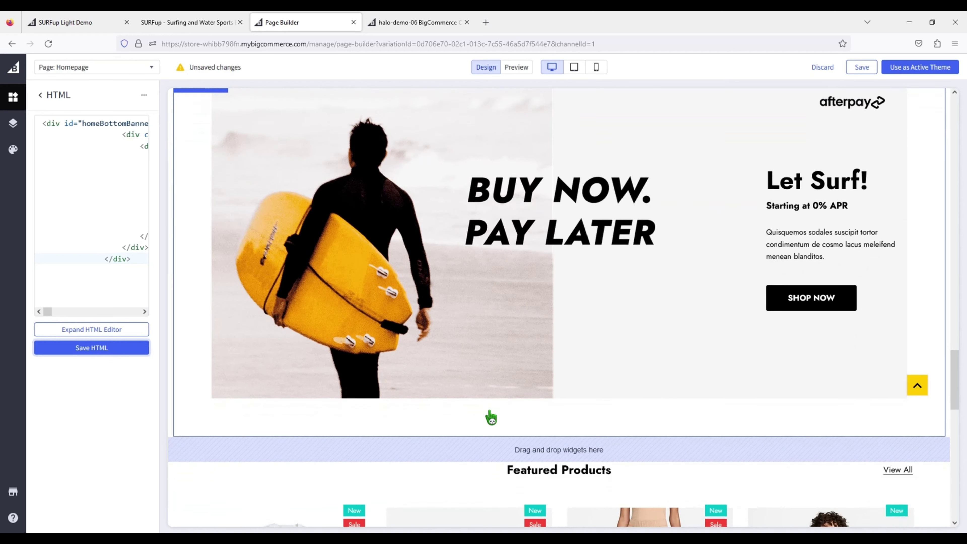
scroll(492, 417, down, 2)
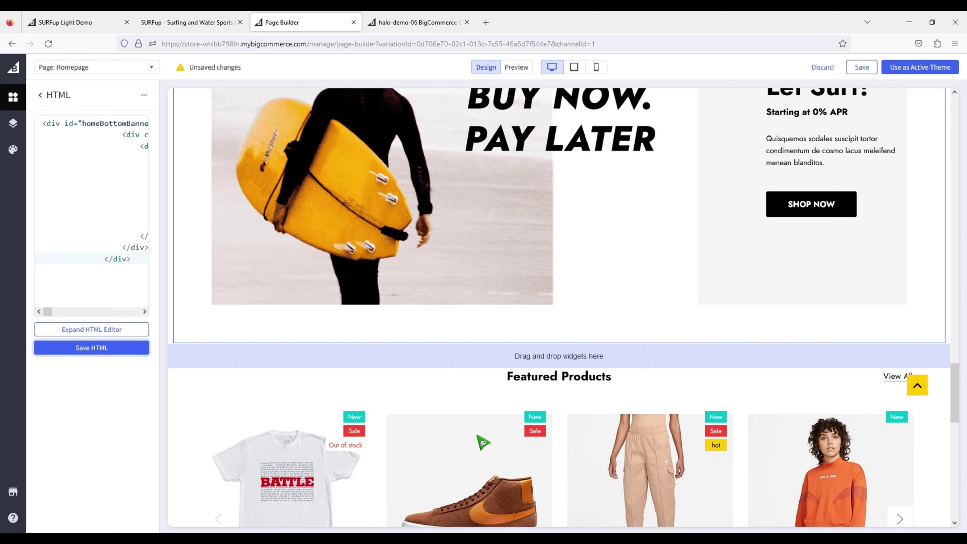
scroll(477, 439, down, 3)
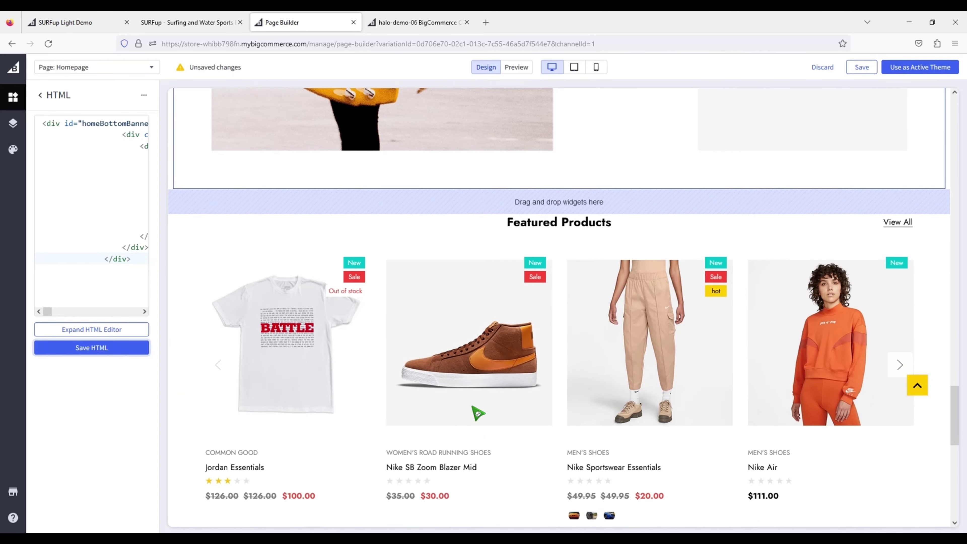
click(41, 95)
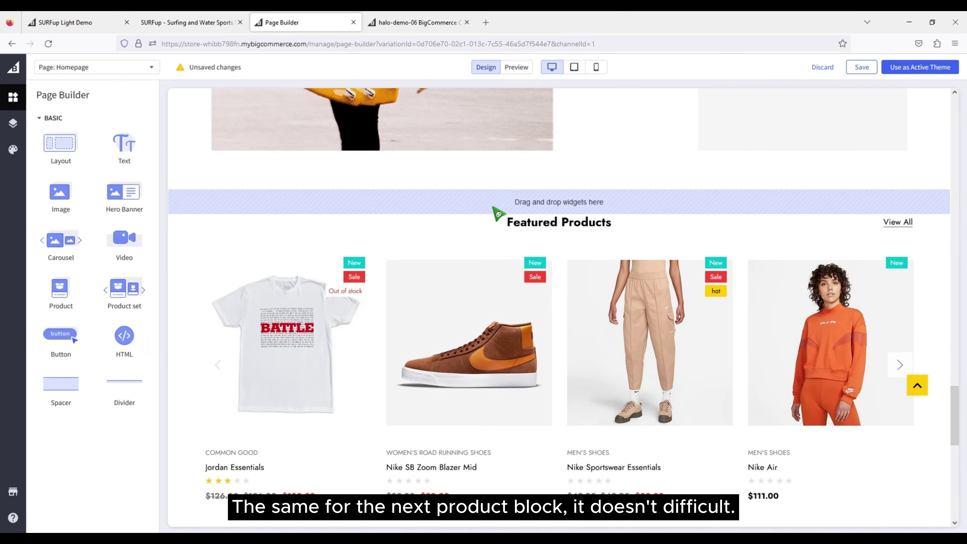
click(13, 150)
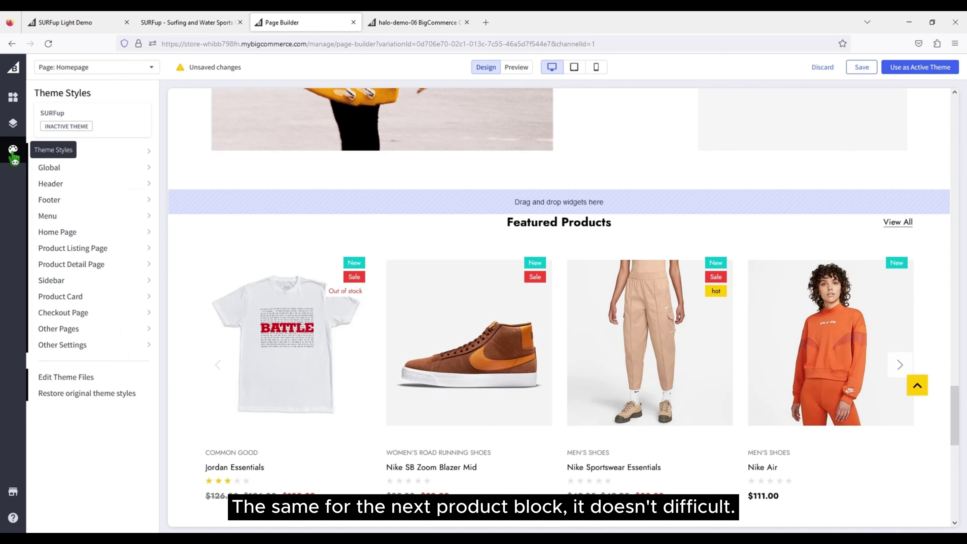
click(71, 233)
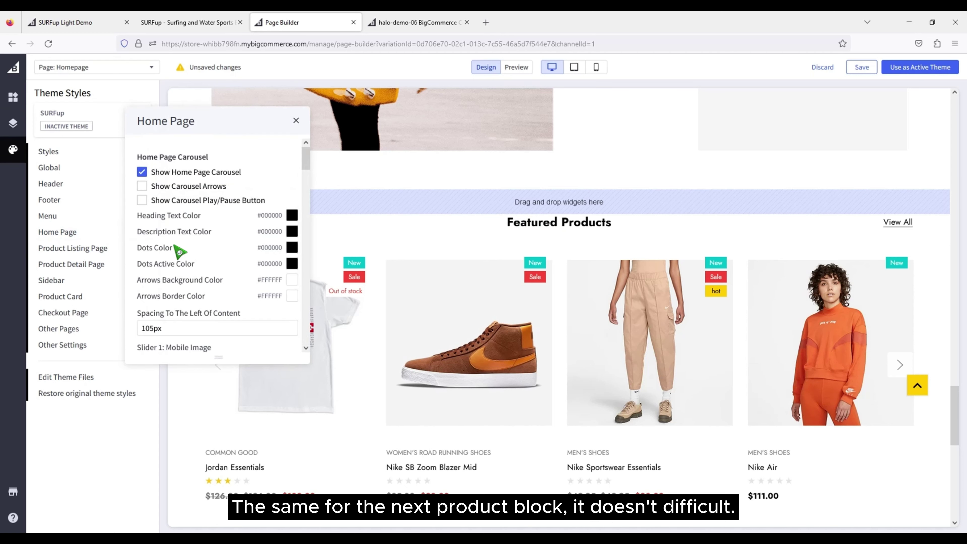
scroll(192, 259, down, 15)
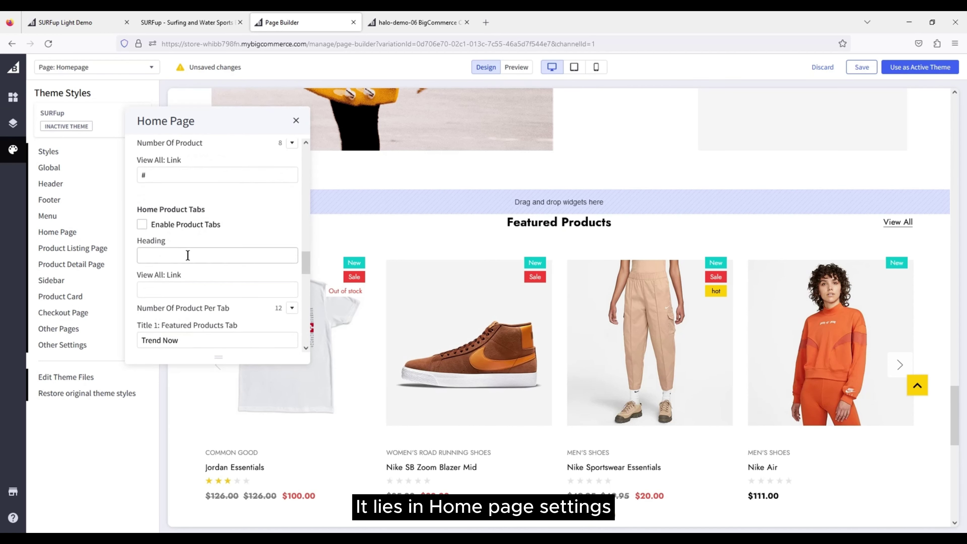
click(293, 203)
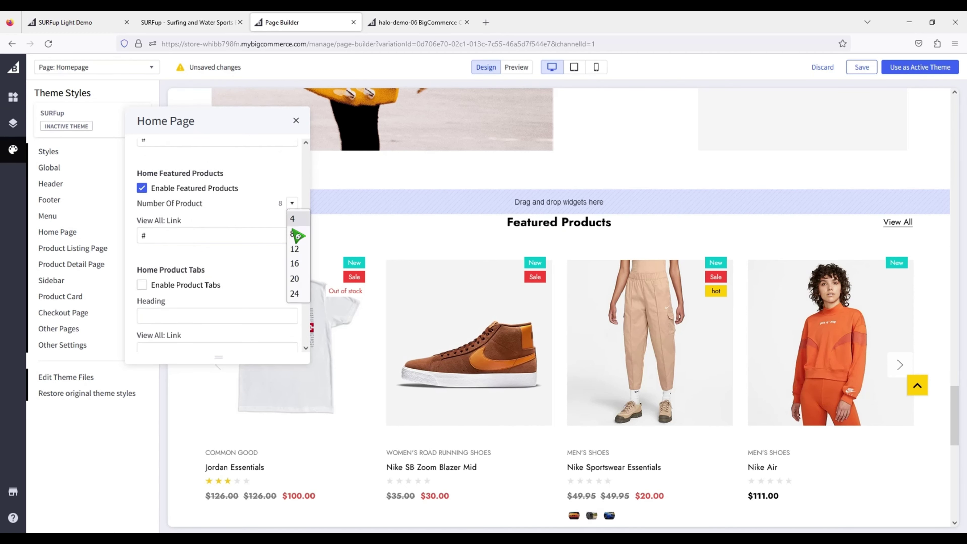
click(293, 205)
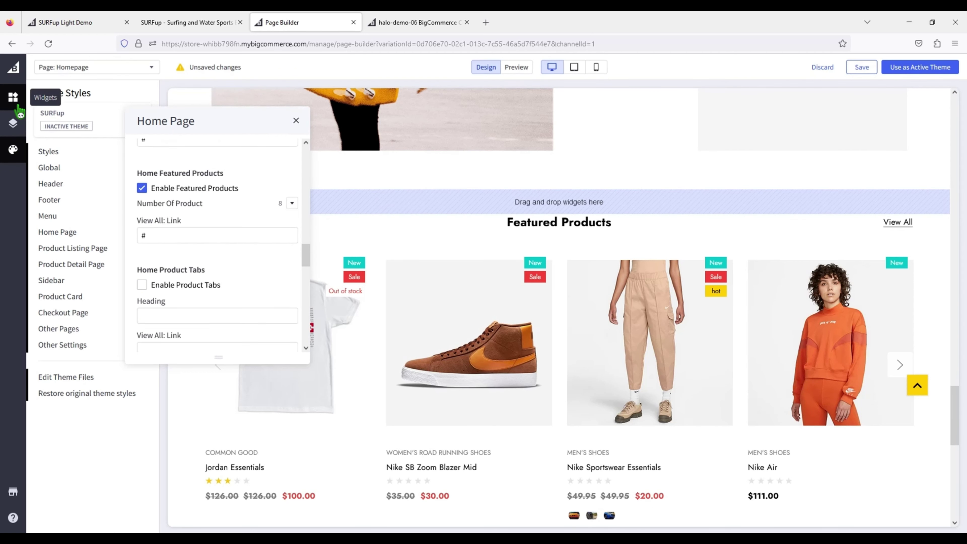
click(12, 97)
Step: Examine the Bottom Banner code generator's fields and code in the SURFup documentation, and close it without generating code
click(175, 23)
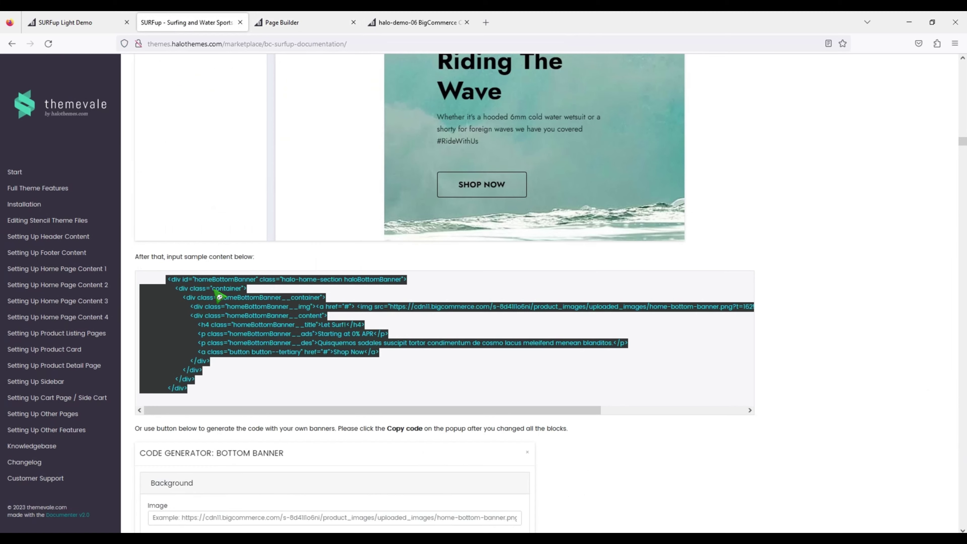
scroll(257, 366, down, 15)
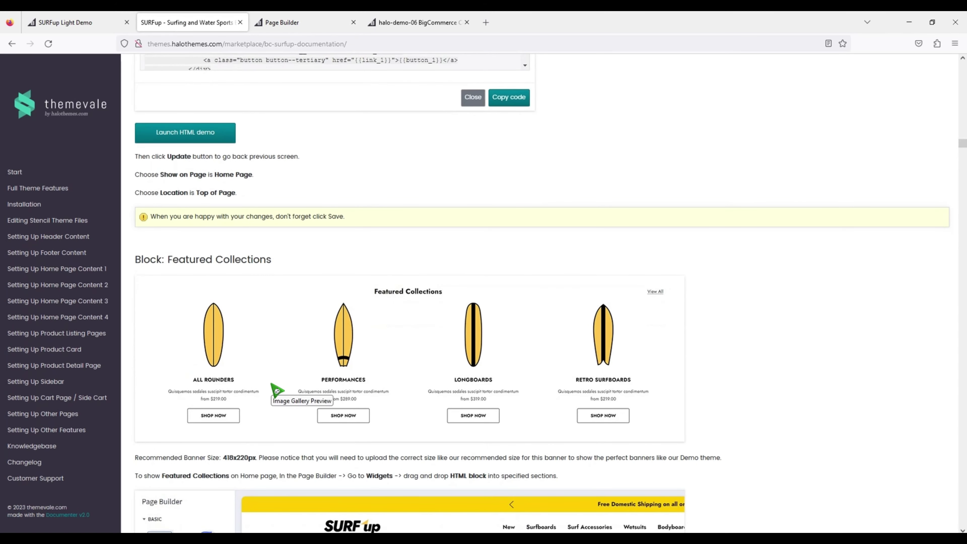
scroll(275, 389, up, 8)
click(206, 444)
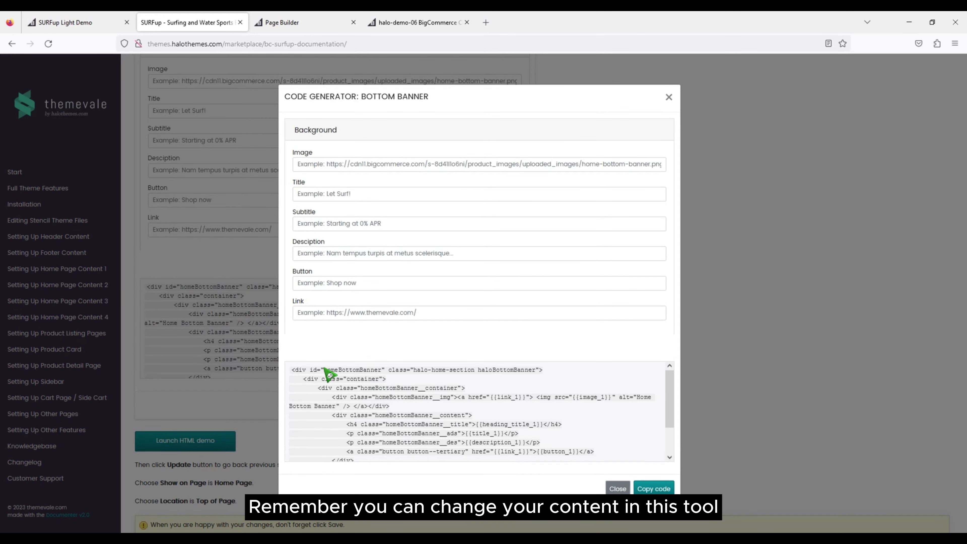
scroll(342, 403, down, 2)
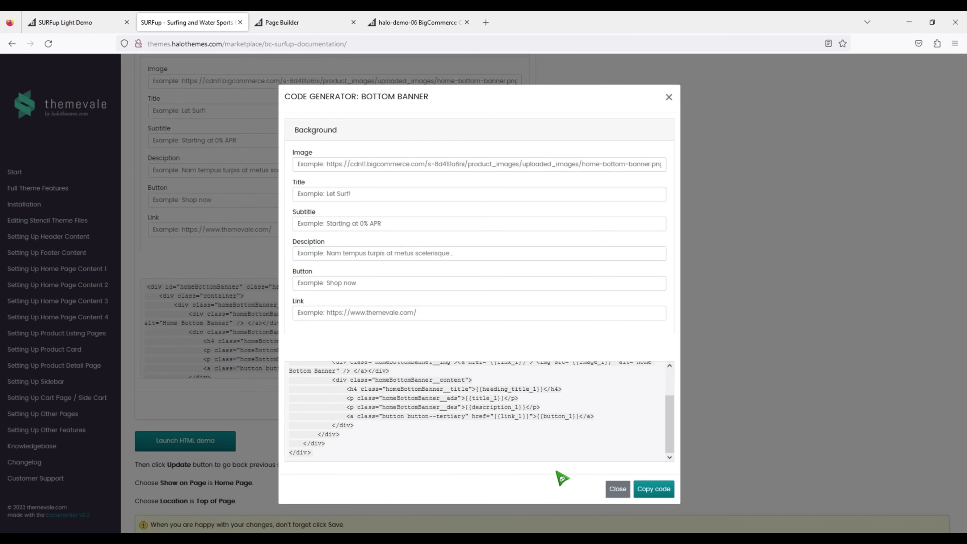
click(619, 489)
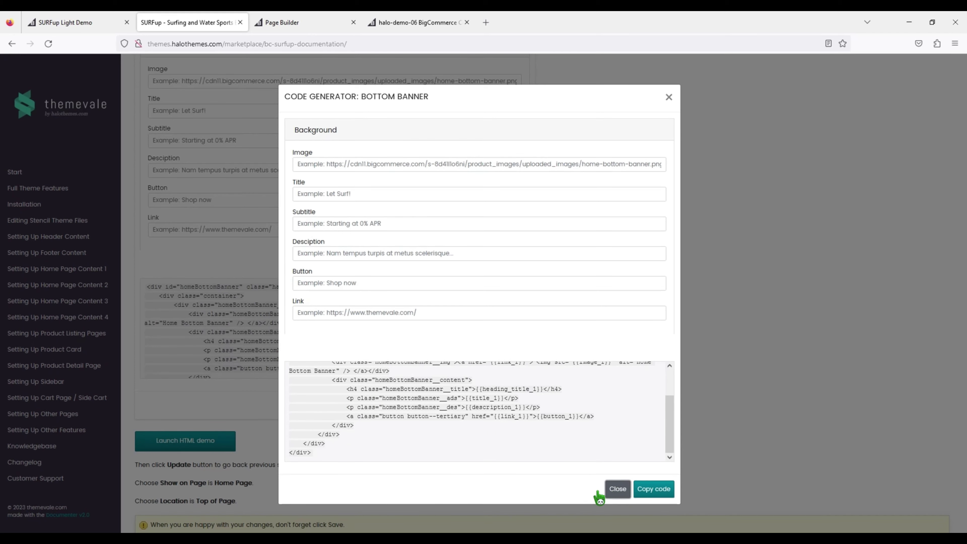
click(226, 453)
Step: Read the documentation's Featured Collections block instructions, from the recommended banner size through the HTML widget setup to the sample code
scroll(329, 477, down, 3)
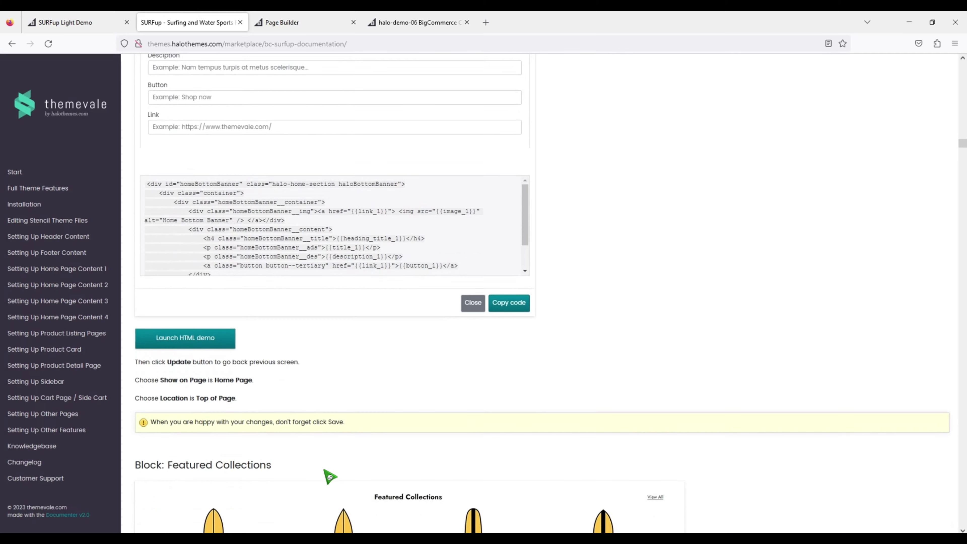
scroll(330, 477, down, 8)
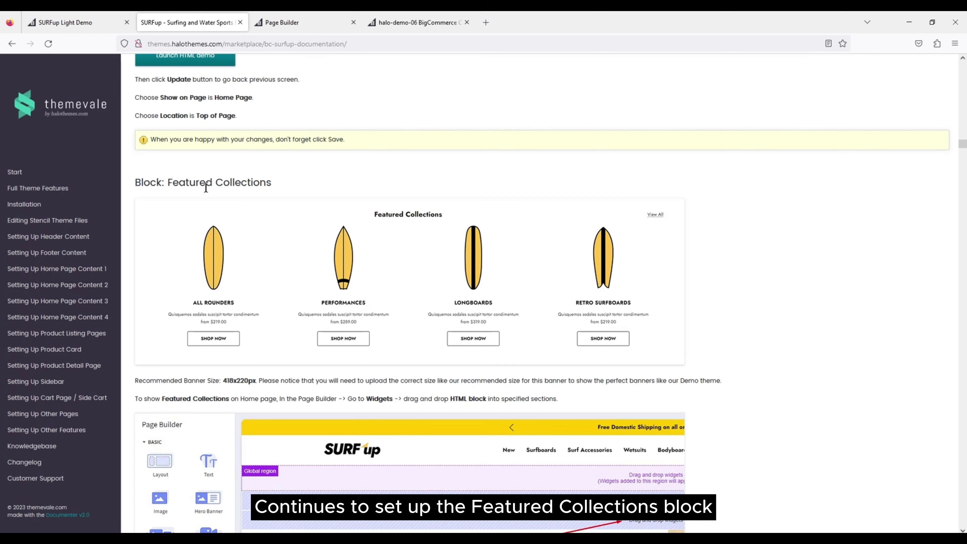
scroll(237, 283, down, 7)
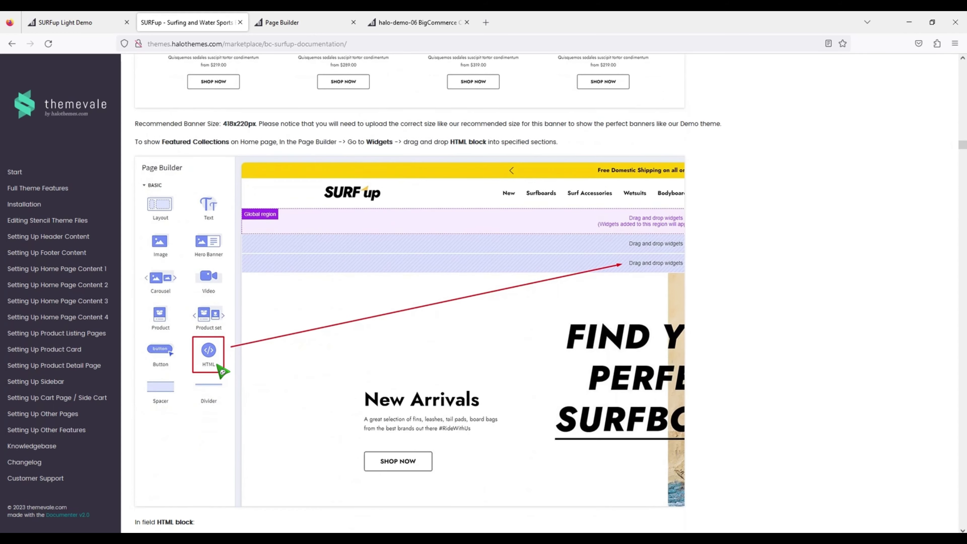
scroll(217, 369, down, 11)
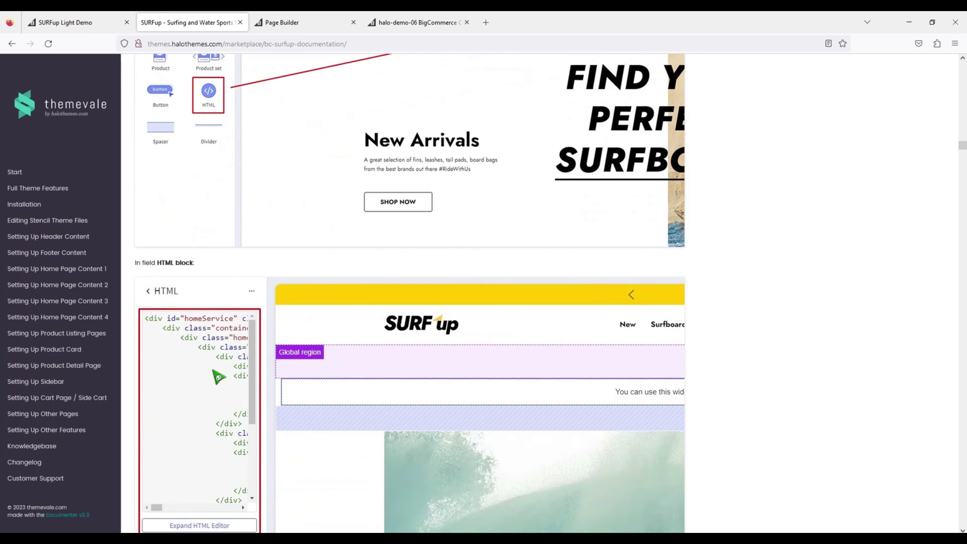
scroll(219, 378, down, 11)
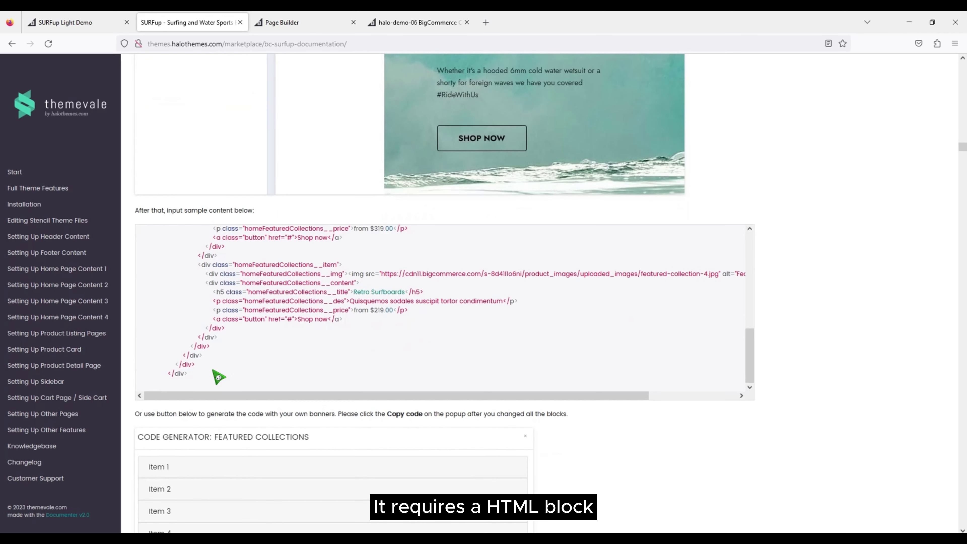
Step: In Page Builder, add an HTML widget to the empty layout column below the Featured Products section
click(278, 24)
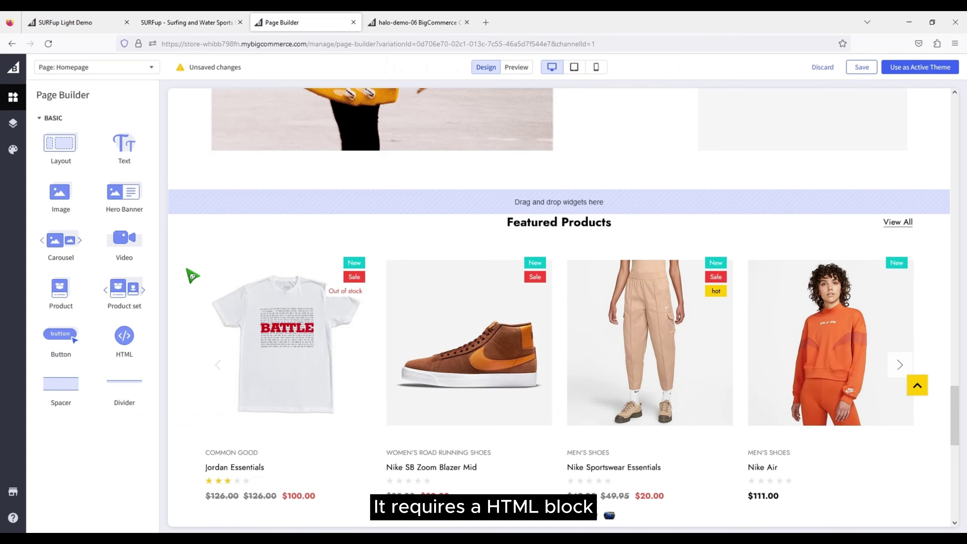
scroll(218, 349, down, 5)
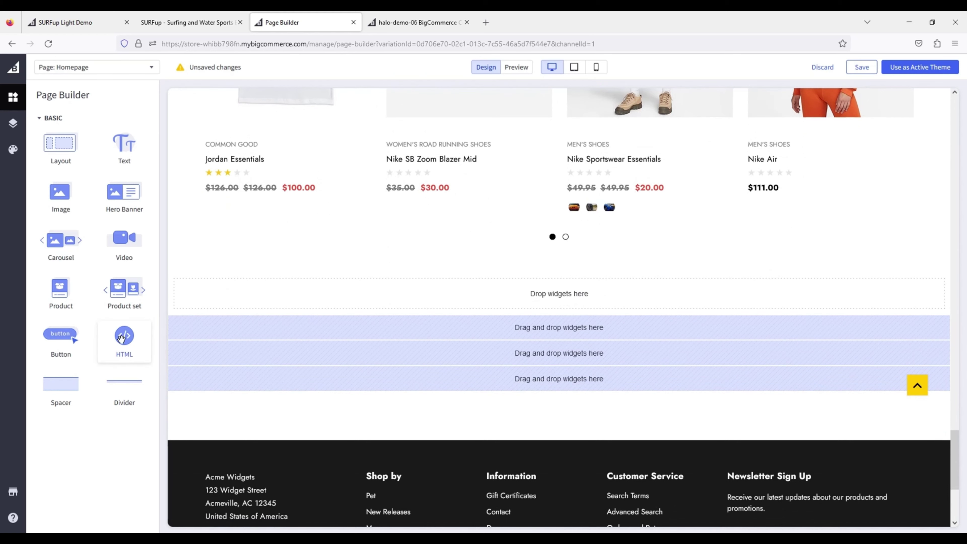
drag(122, 336, 255, 293)
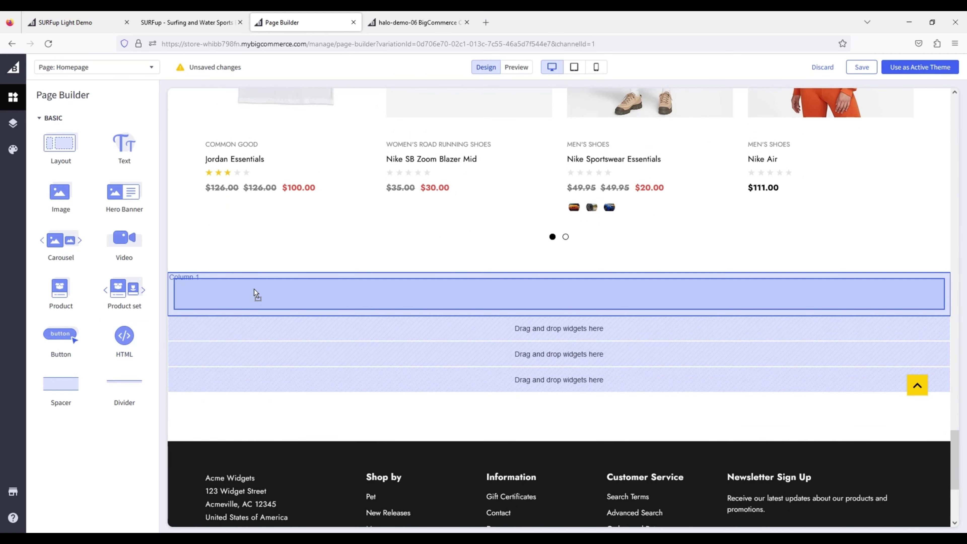
Step: Copy the complete Featured Collections sample code from the SURFup documentation
click(208, 23)
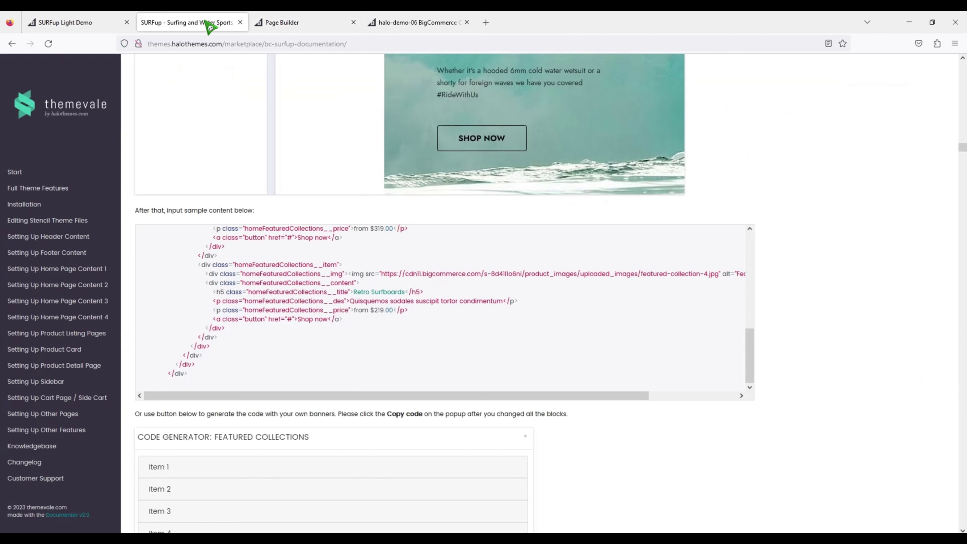
scroll(205, 267, up, 10)
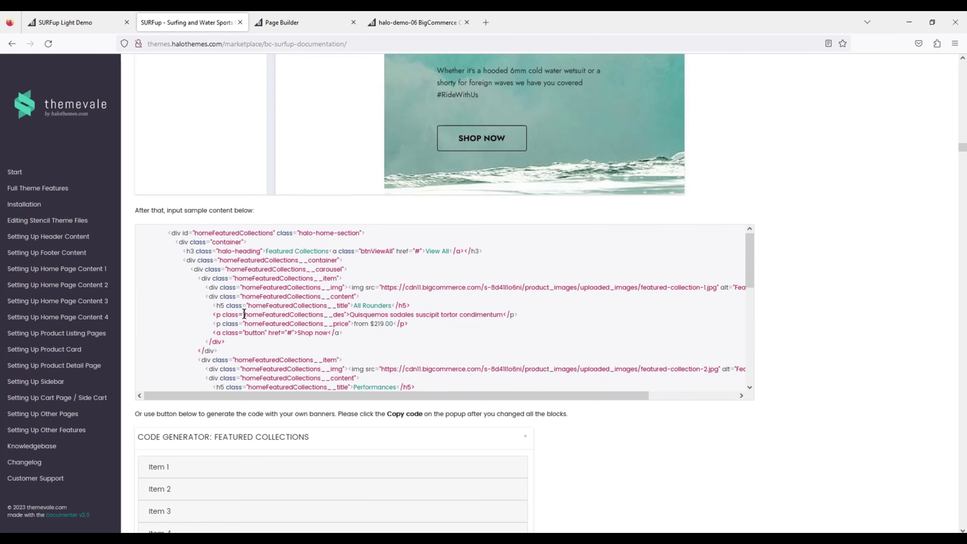
drag(168, 230, 200, 373)
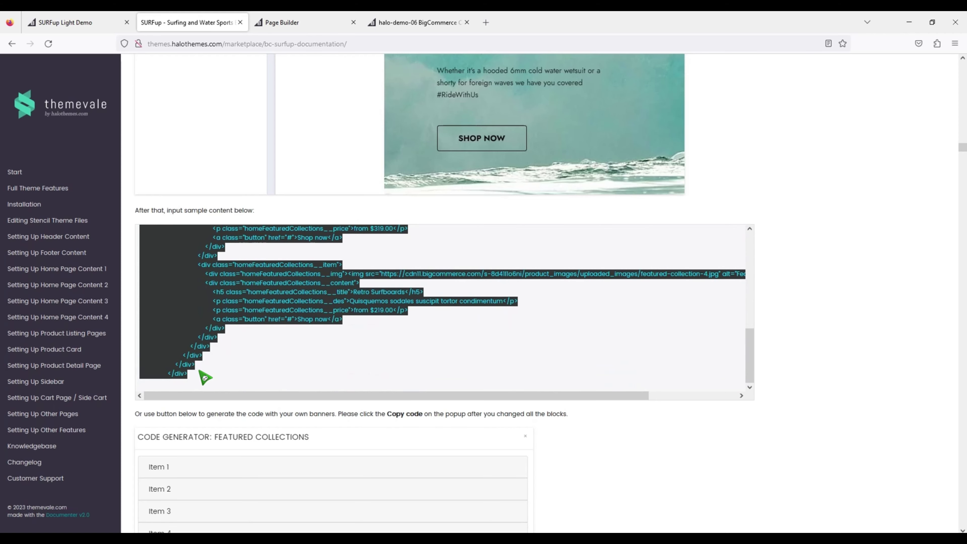
right_click(200, 372)
click(196, 299)
Step: In Page Builder, replace the new HTML widget's placeholder code with the copied Featured Collections code and save the HTML
click(304, 25)
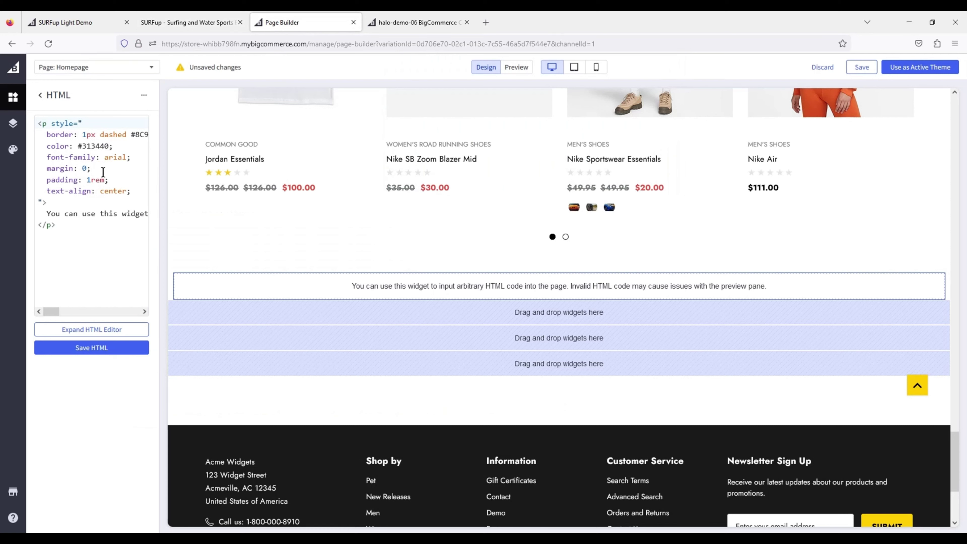
key(ctrl+a)
right_click(89, 179)
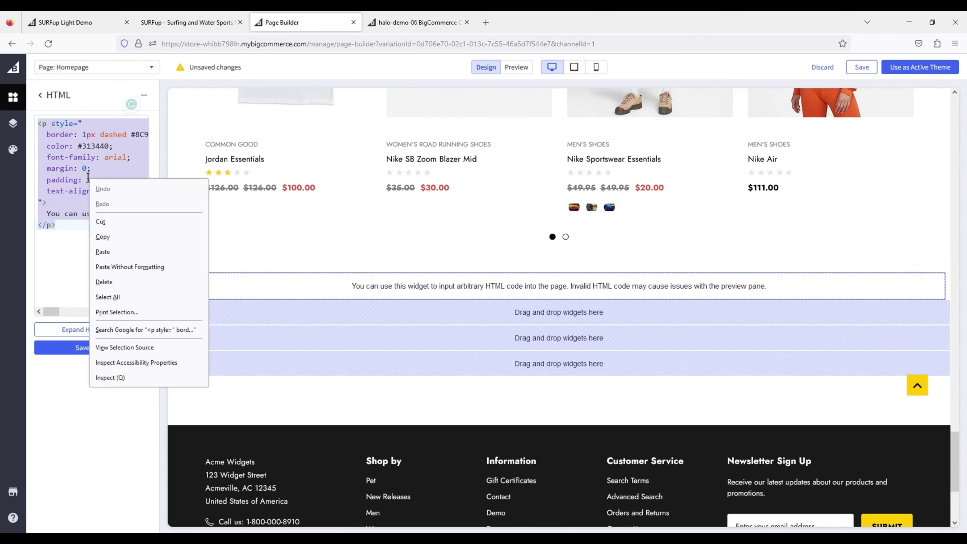
click(113, 252)
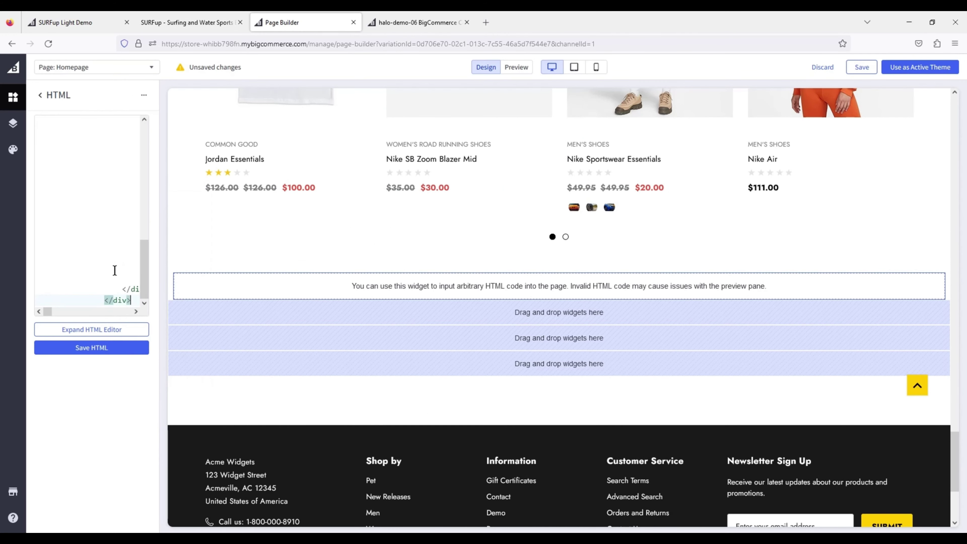
click(109, 352)
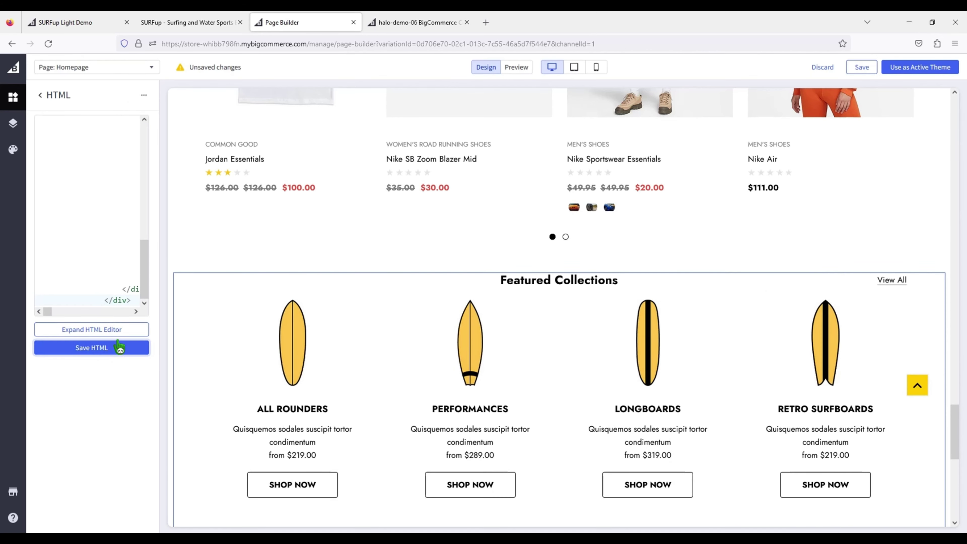
scroll(230, 339, down, 4)
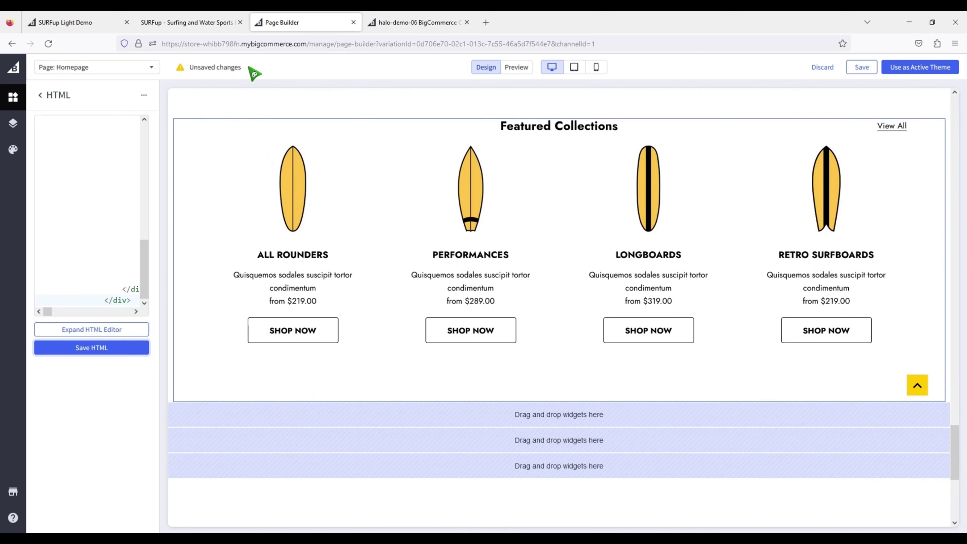
Step: Examine the Featured Collections code generator's item fields and code in the SURFup documentation, and close it without generating code
click(190, 22)
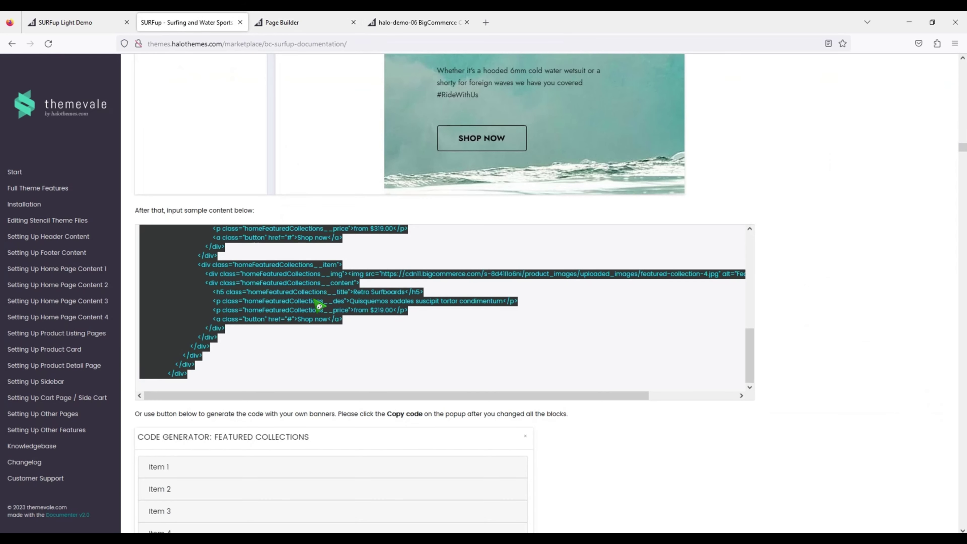
scroll(304, 384, down, 9)
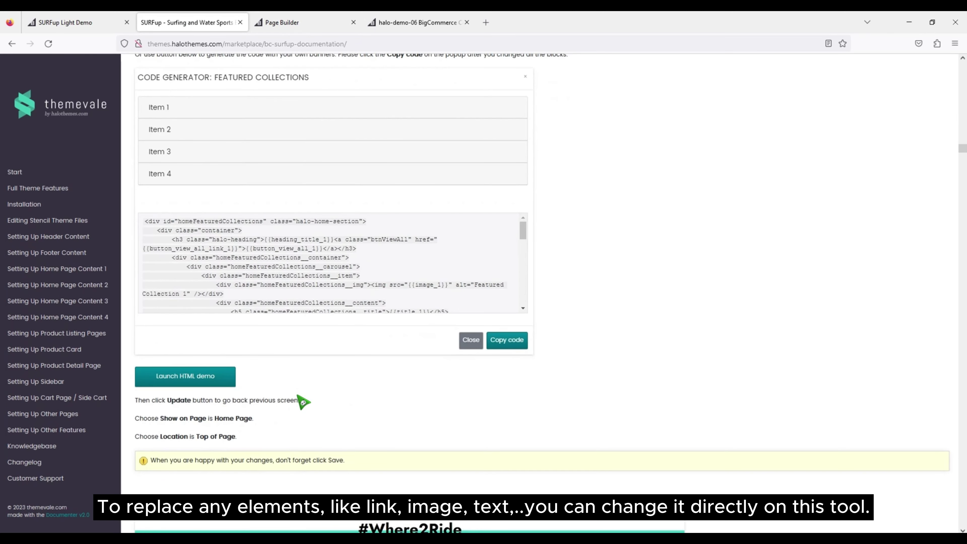
click(203, 382)
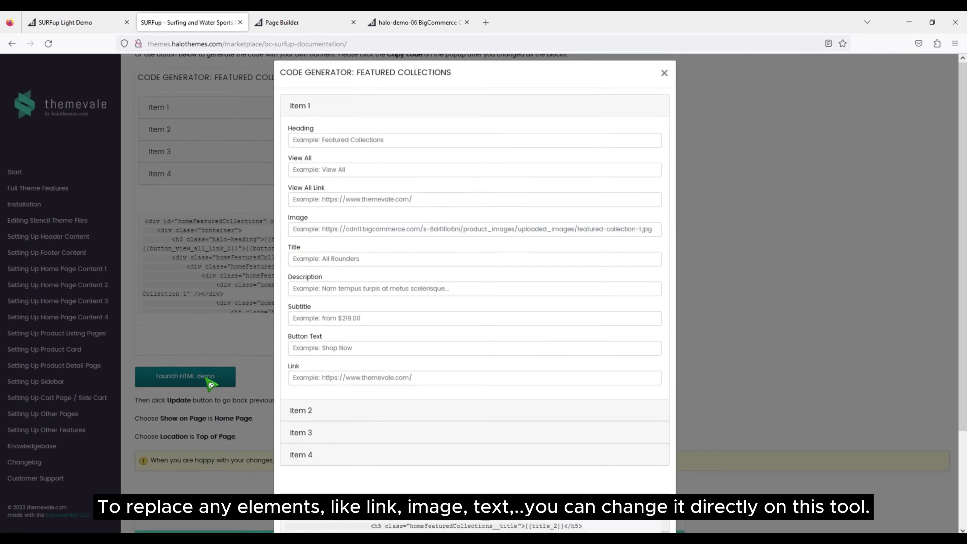
click(360, 145)
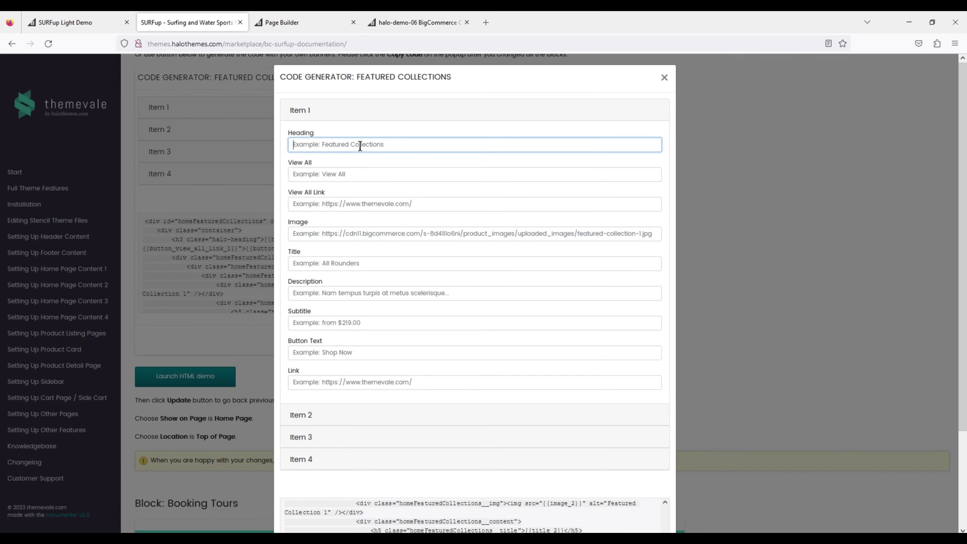
click(349, 178)
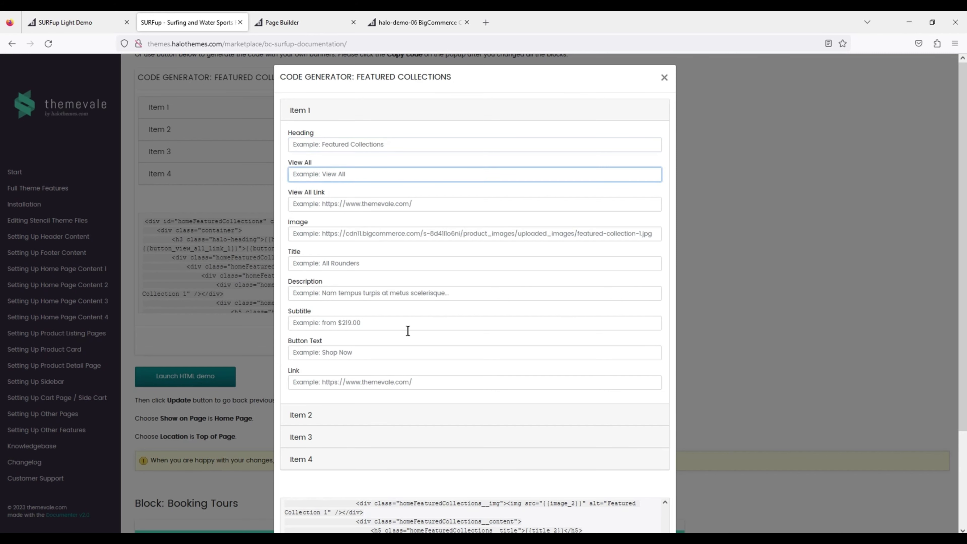
scroll(424, 376, down, 3)
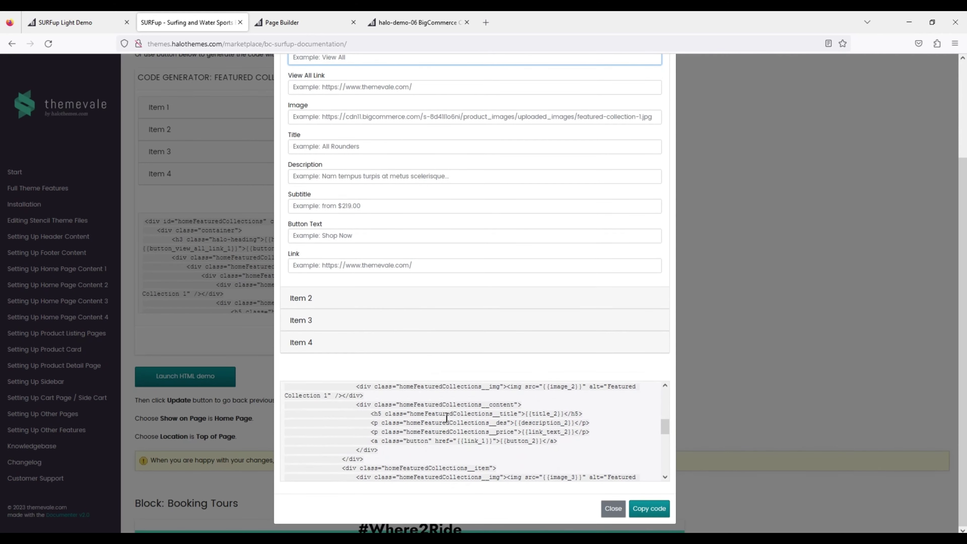
scroll(448, 418, down, 3)
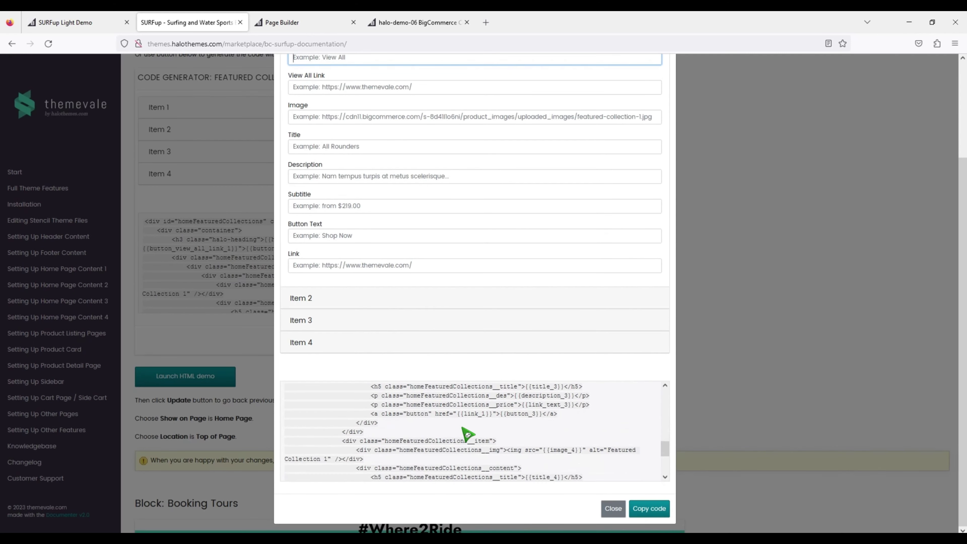
click(614, 513)
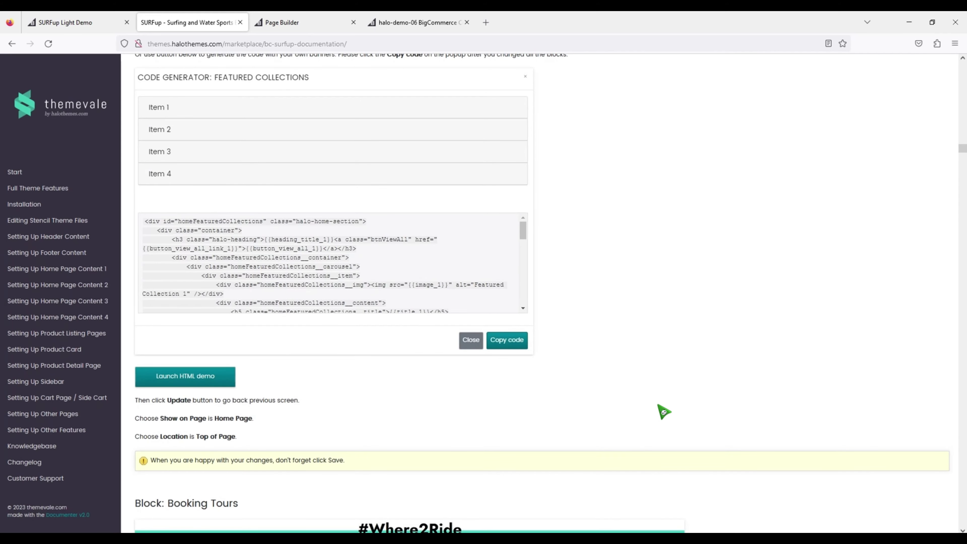
Step: Read the documentation's Booking Tours block instructions, from the recommended banner size through the HTML widget setup to the sample code
scroll(660, 409, down, 8)
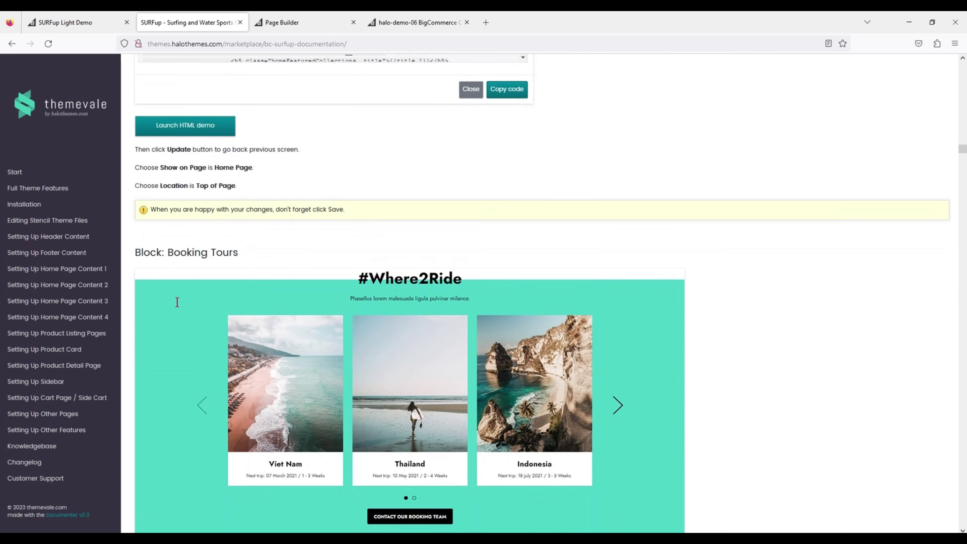
scroll(258, 300, down, 5)
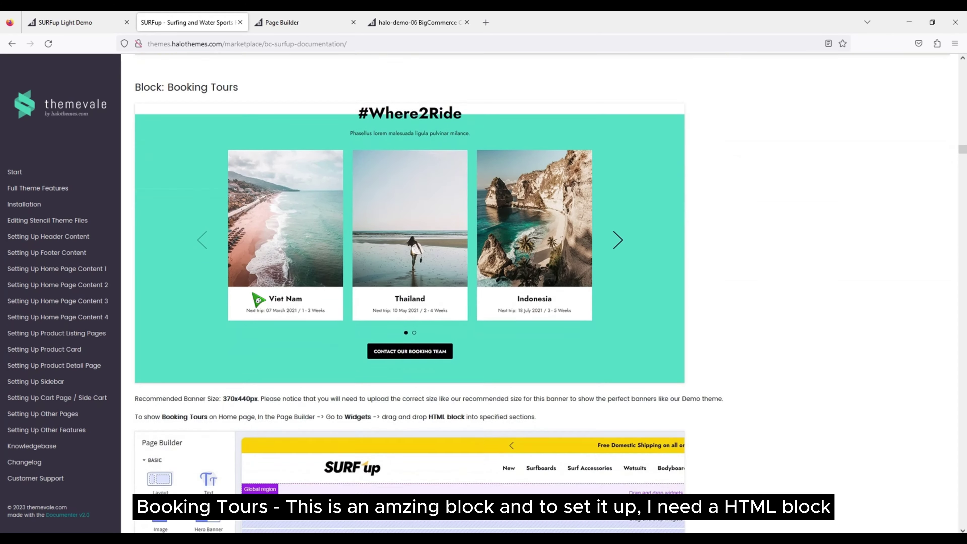
scroll(417, 274, down, 7)
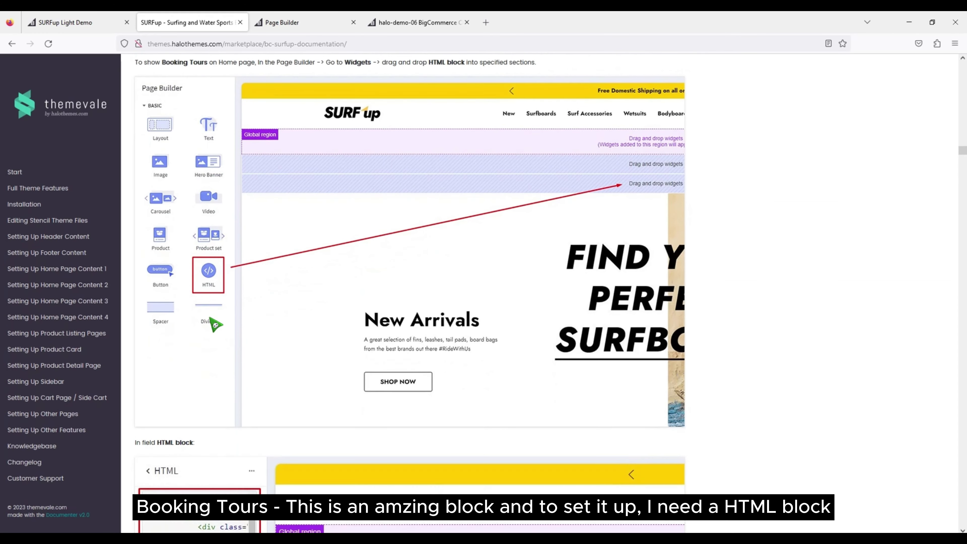
scroll(221, 290, down, 8)
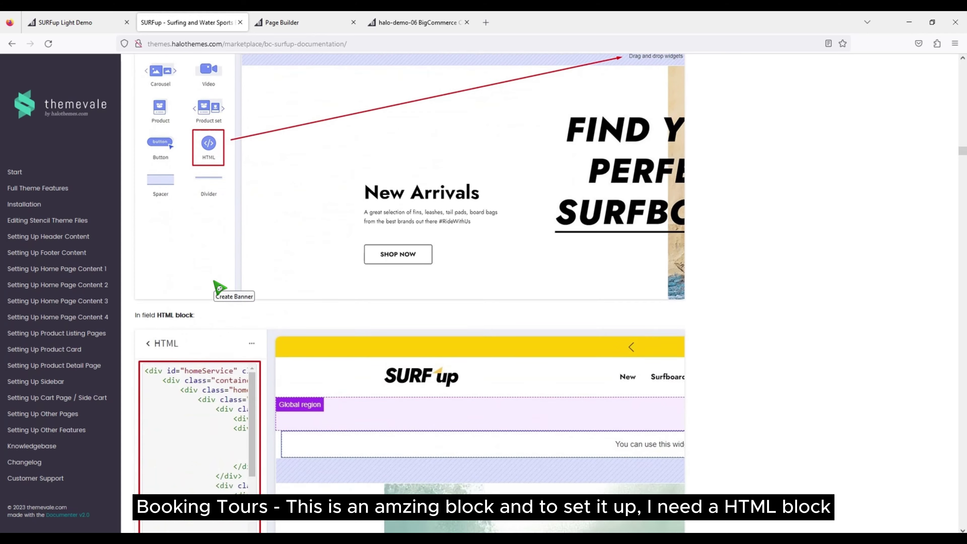
scroll(226, 317, down, 9)
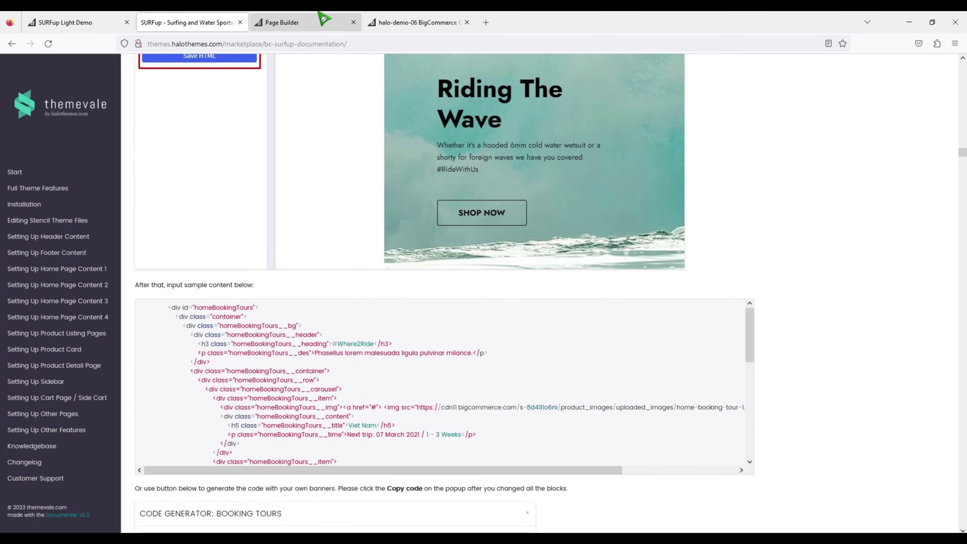
Step: In Page Builder, add an HTML widget to the empty region directly below the Featured Collections block
click(321, 20)
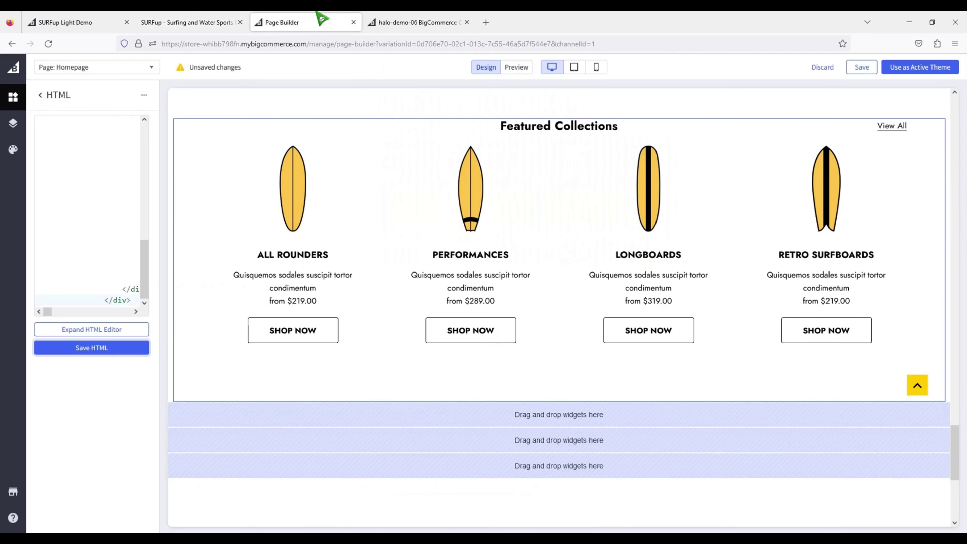
click(43, 95)
scroll(269, 339, down, 2)
scroll(269, 339, down, 1)
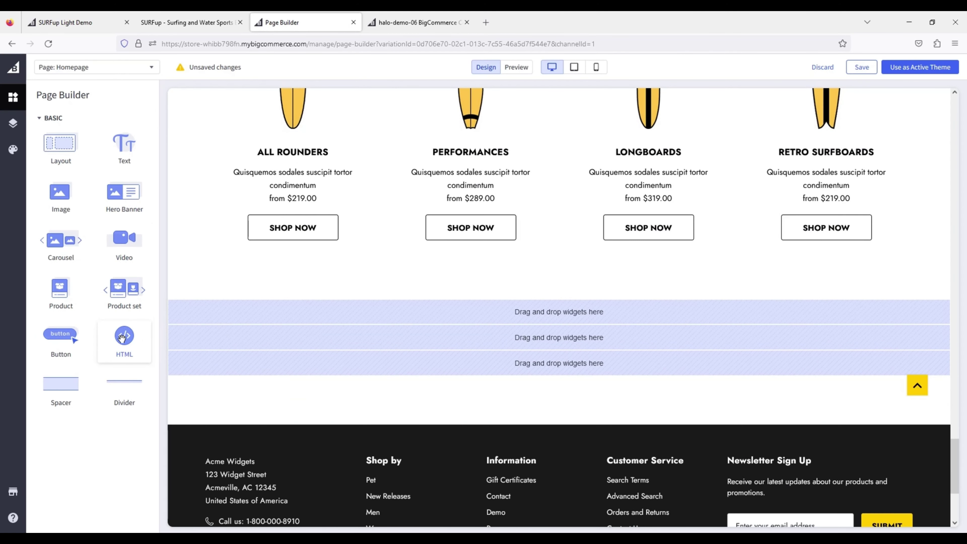
drag(124, 336, 241, 318)
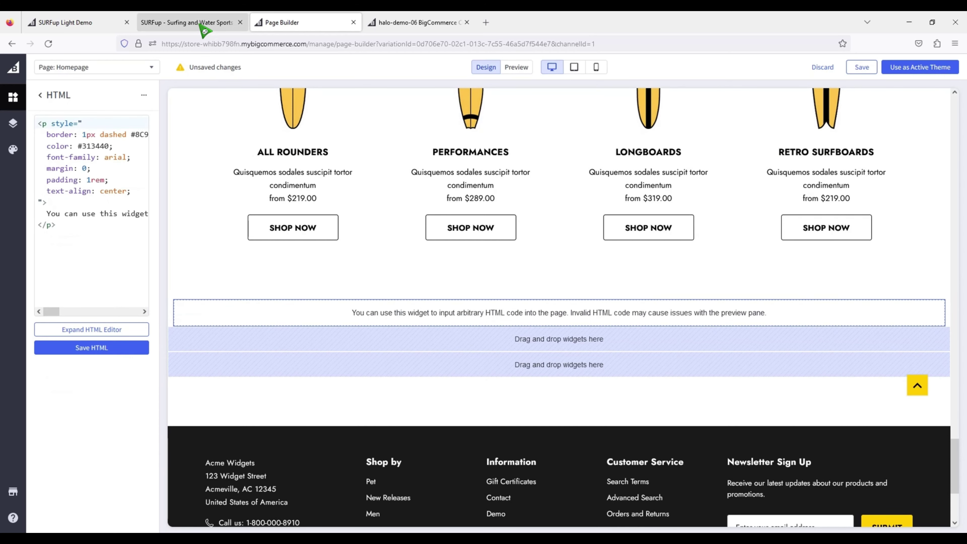
Step: Copy the complete Booking Tours sample code from the SURFup documentation
click(205, 27)
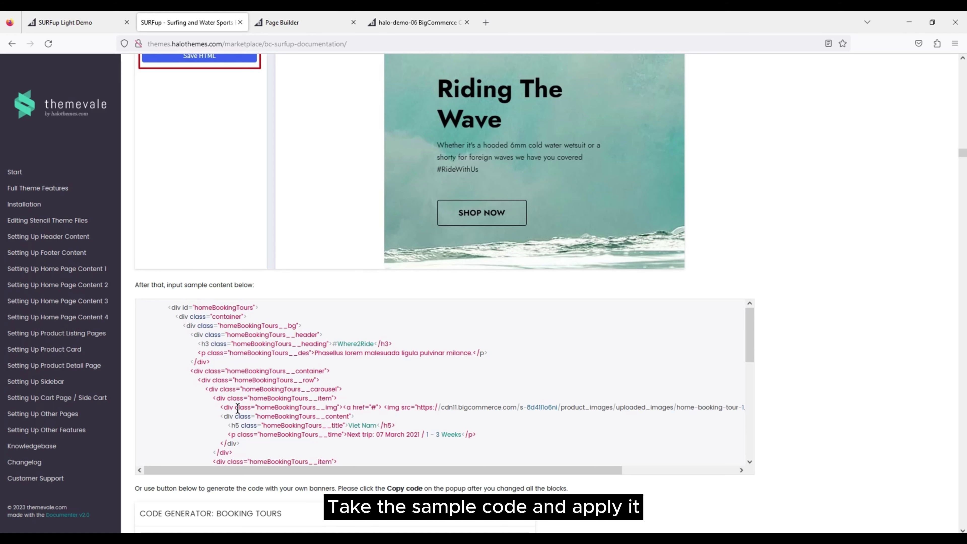
drag(238, 409, 196, 462)
right_click(171, 392)
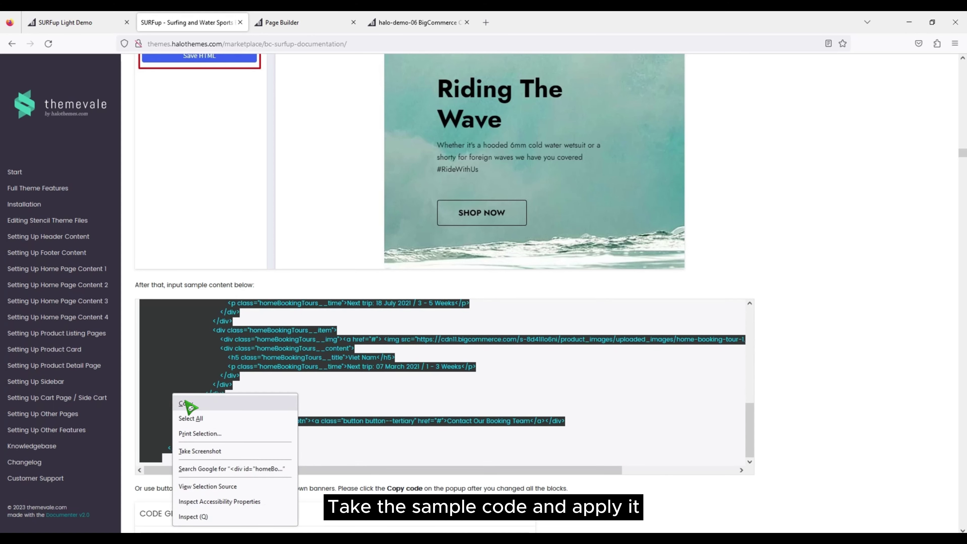
click(191, 405)
Step: In Page Builder, replace the HTML widget's placeholder code with the copied Booking Tours code, save the HTML and review the block
click(285, 20)
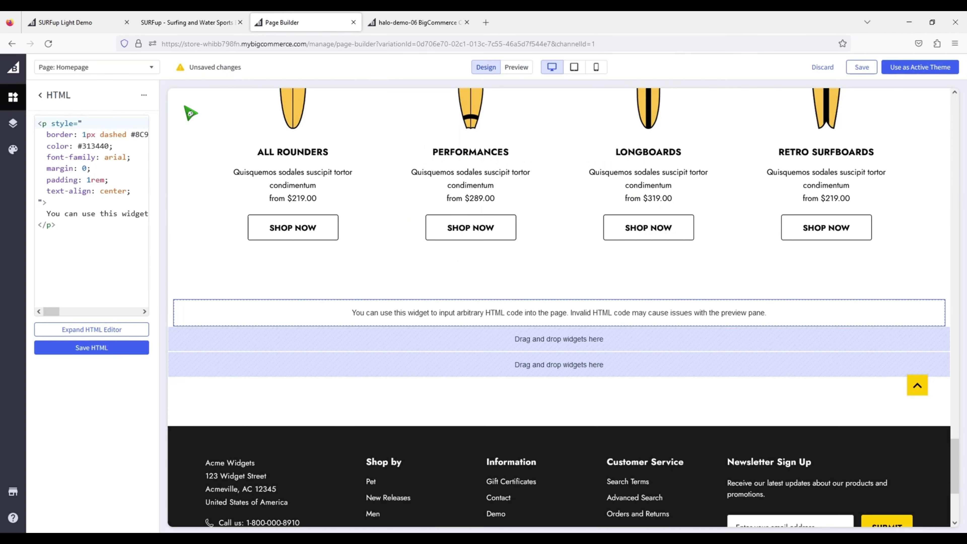
click(104, 166)
key(ctrl+a)
right_click(109, 162)
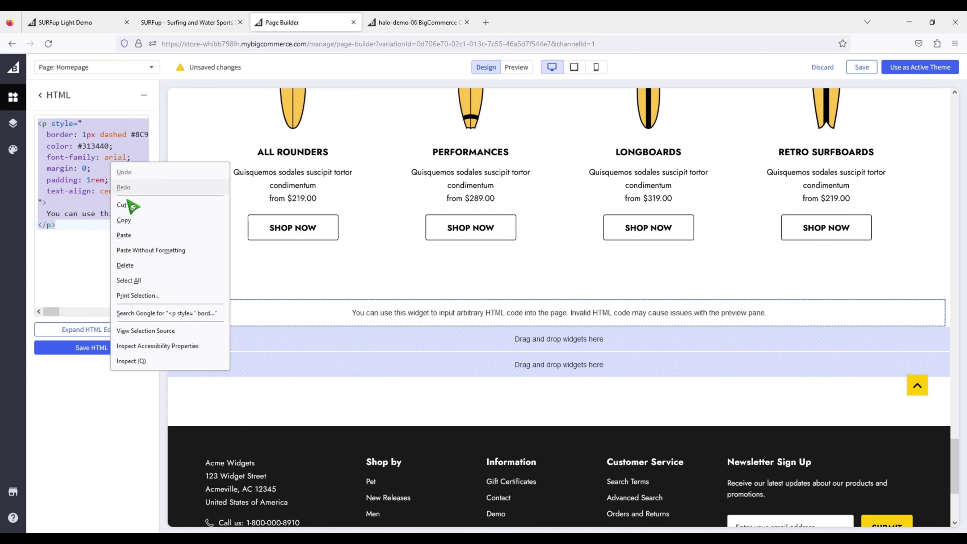
click(140, 235)
click(136, 352)
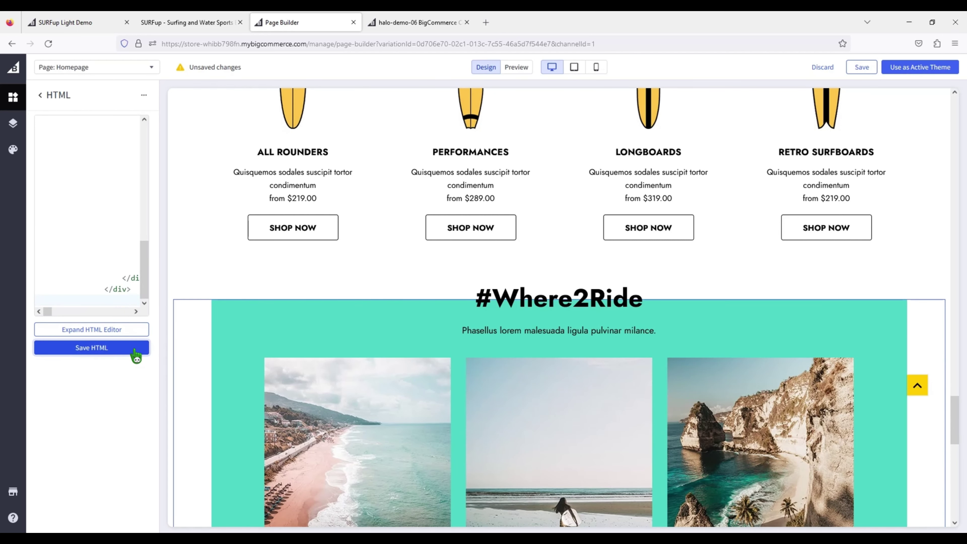
scroll(267, 305, down, 6)
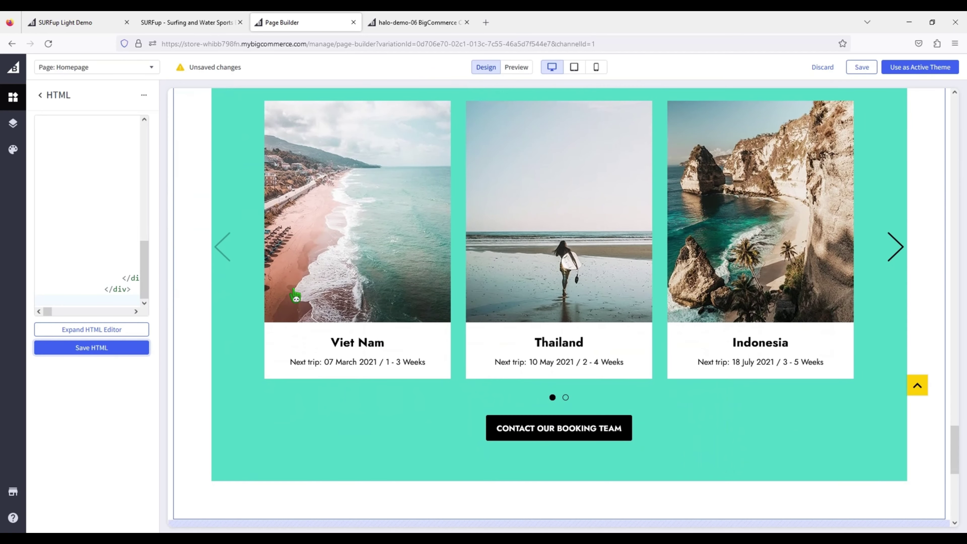
scroll(296, 295, up, 2)
scroll(296, 298, up, 2)
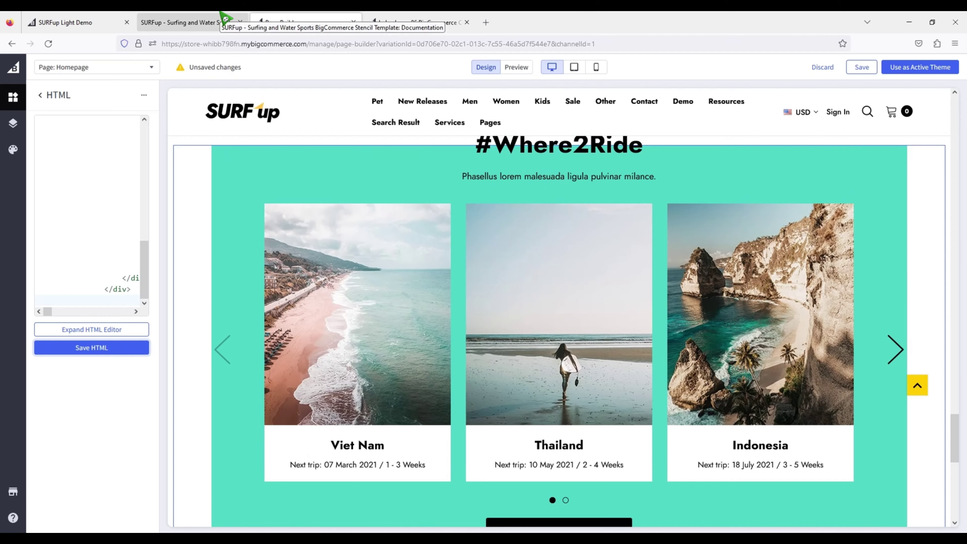
Step: Read the SURFup documentation's Reviews block instructions, from the recommended banner size through the HTML widget setup to the sample code
click(226, 19)
scroll(286, 448, down, 7)
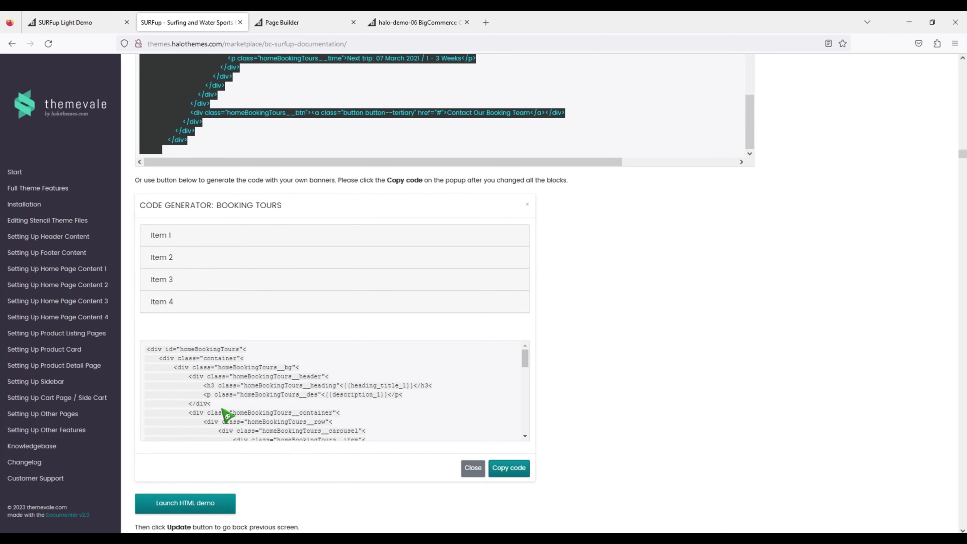
scroll(229, 404, down, 10)
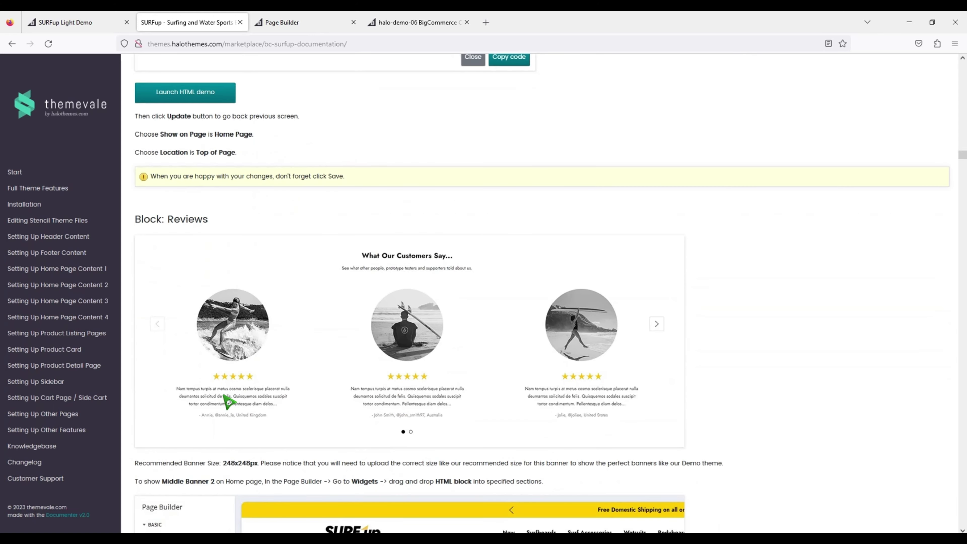
scroll(228, 403, down, 1)
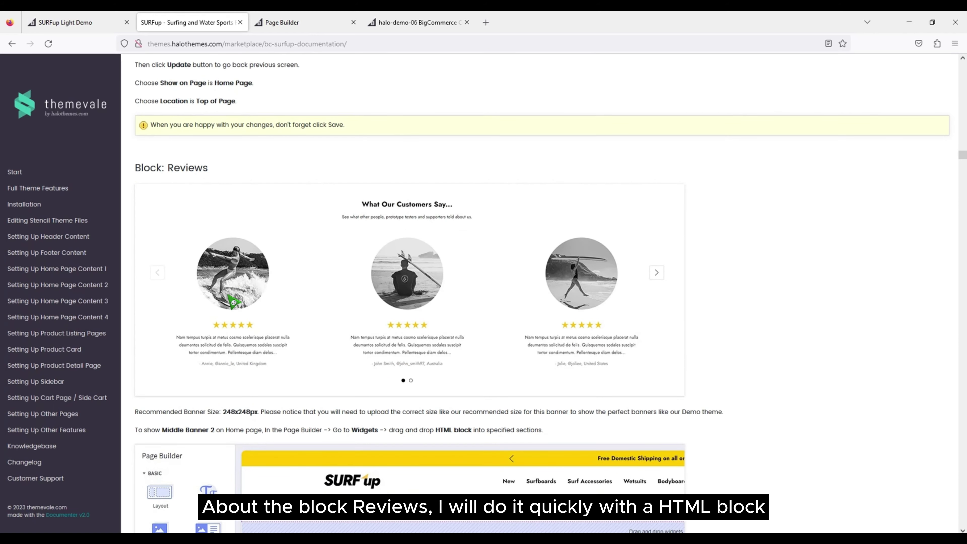
scroll(212, 312, down, 9)
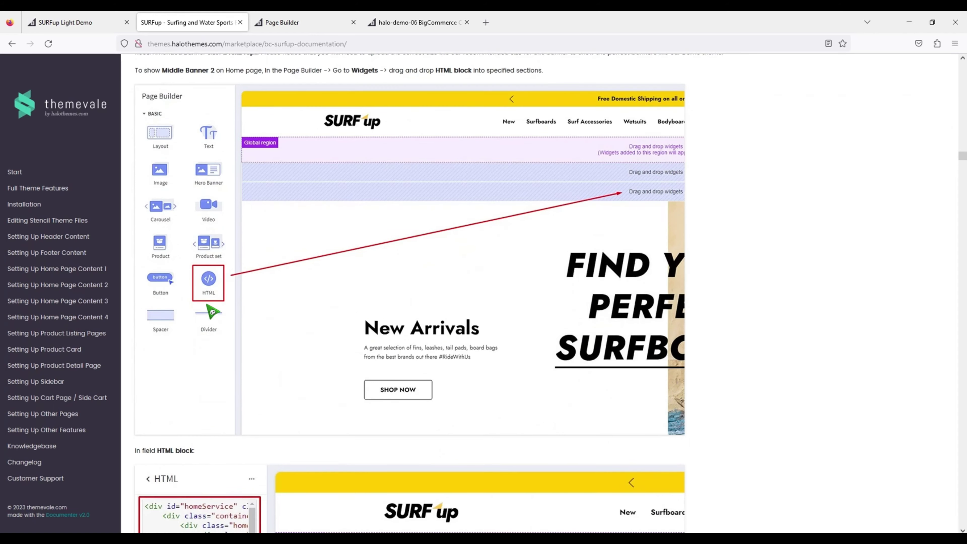
scroll(261, 344, down, 5)
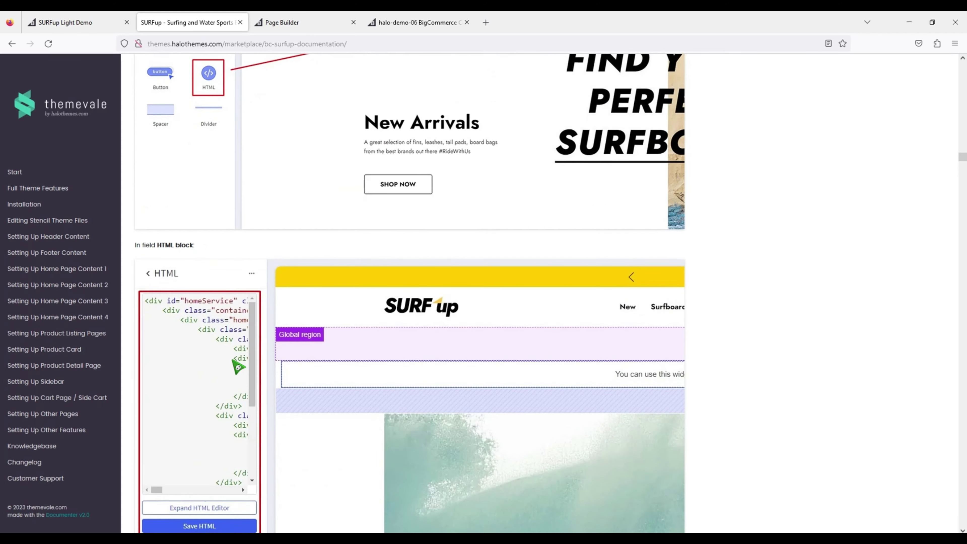
scroll(236, 365, down, 15)
Step: In Page Builder, add an HTML widget to the empty region directly below the Booking Tours block
click(317, 21)
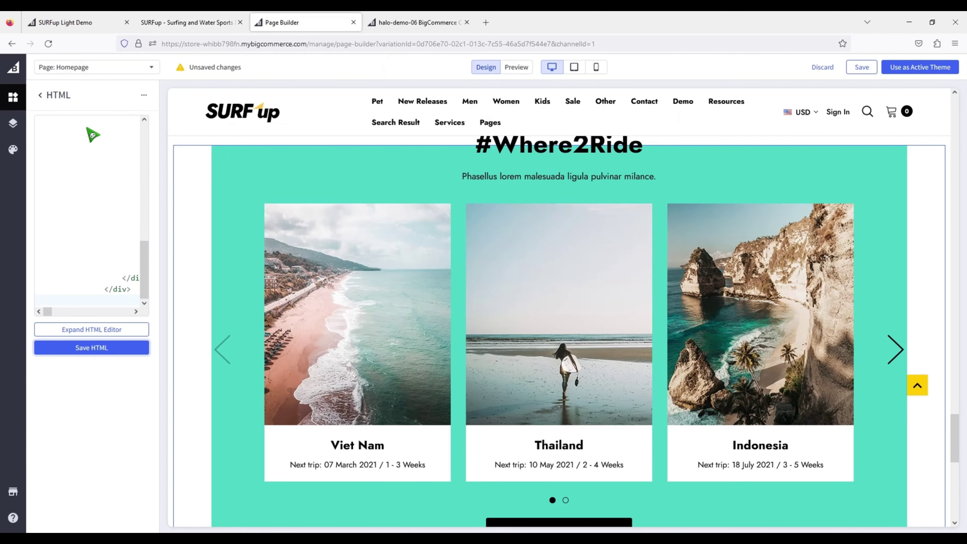
click(42, 98)
scroll(242, 222, down, 5)
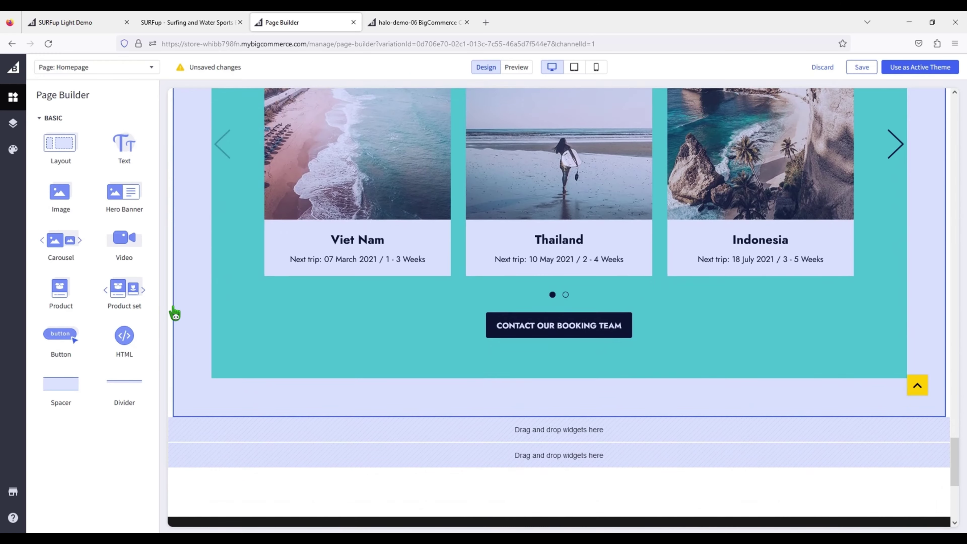
drag(174, 313, 254, 440)
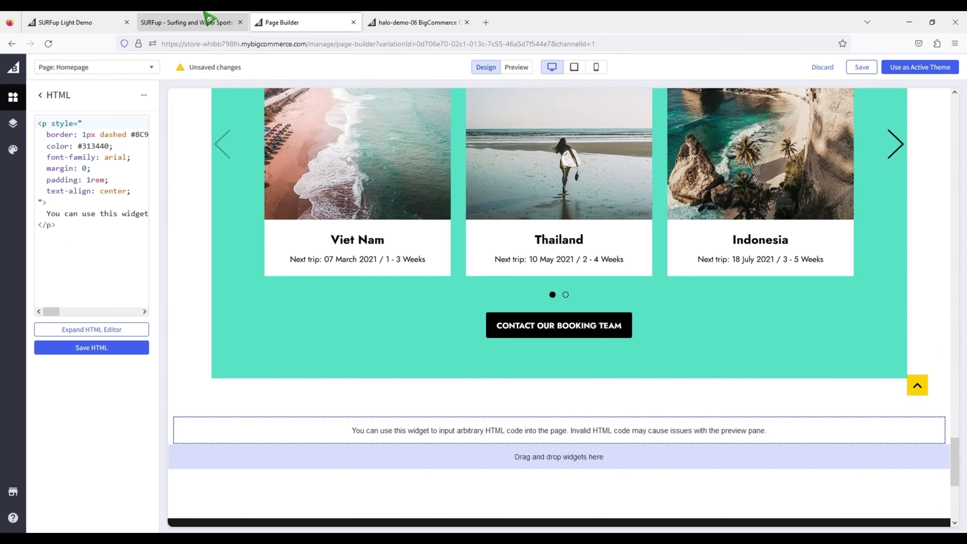
Step: Copy the complete Reviews block sample code from the SURFup documentation
click(208, 22)
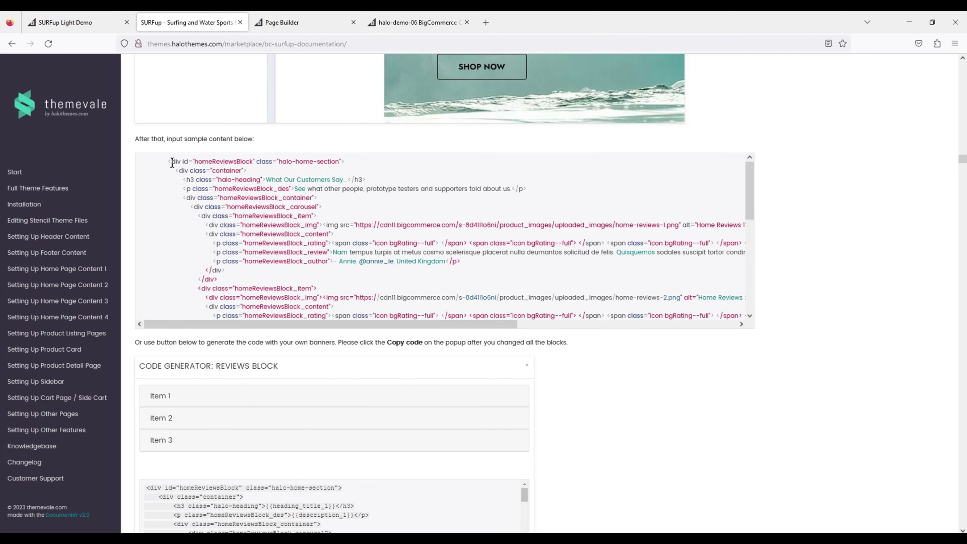
drag(172, 163, 187, 304)
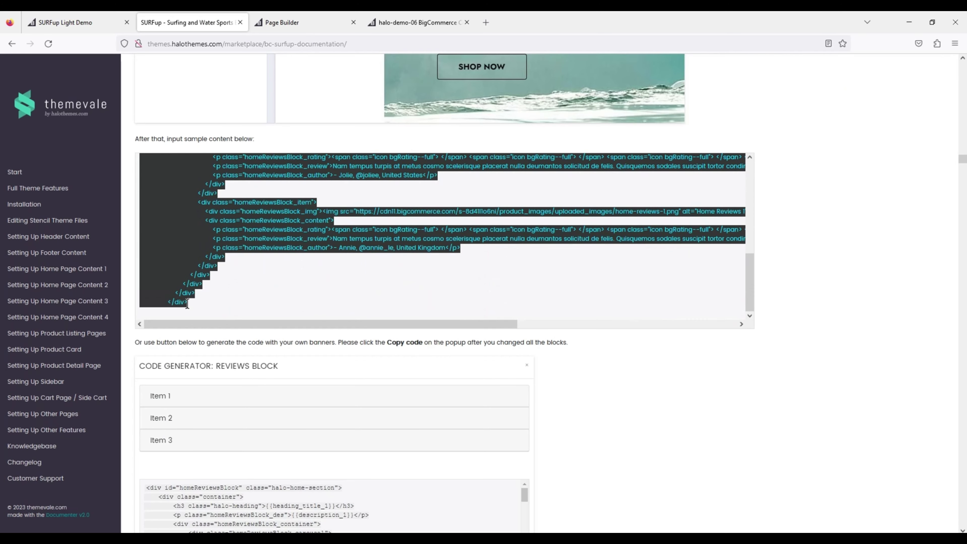
right_click(187, 303)
click(202, 244)
Step: In Page Builder, replace the HTML widget's placeholder code with the copied Reviews code, save the HTML and review the block
click(340, 22)
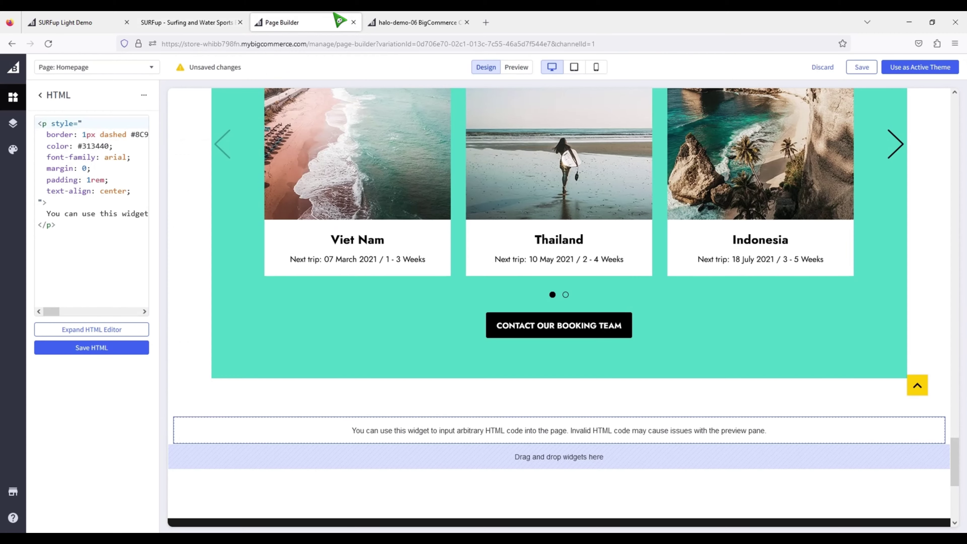
key(ctrl+a)
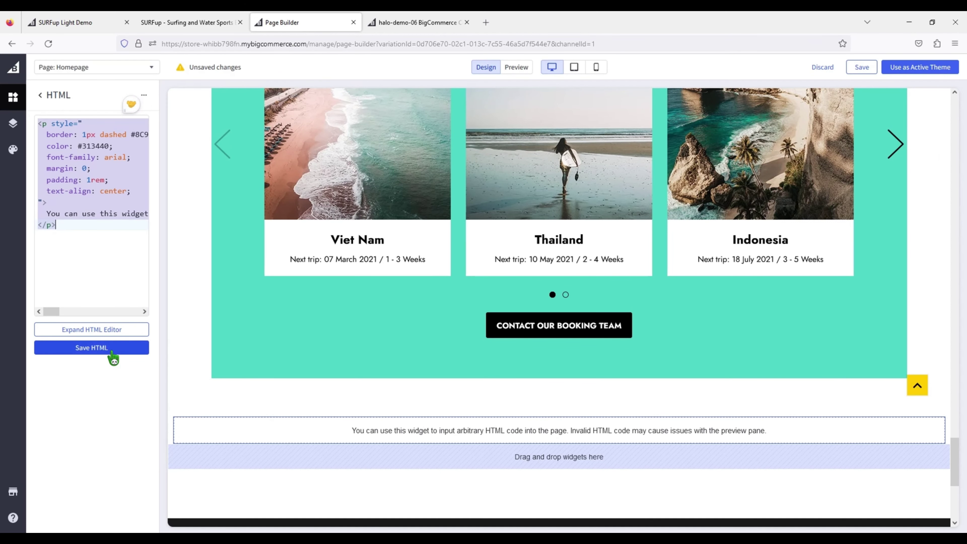
right_click(102, 225)
click(129, 307)
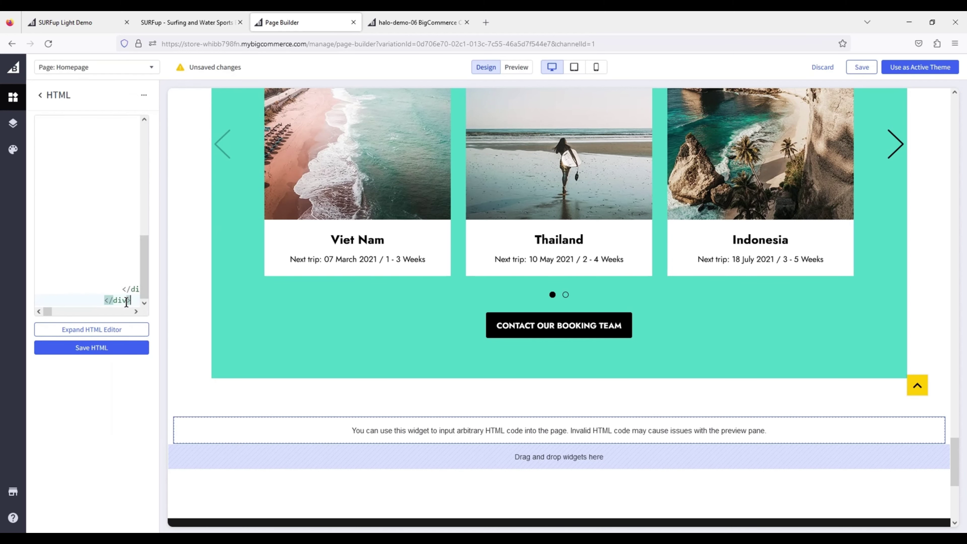
click(118, 358)
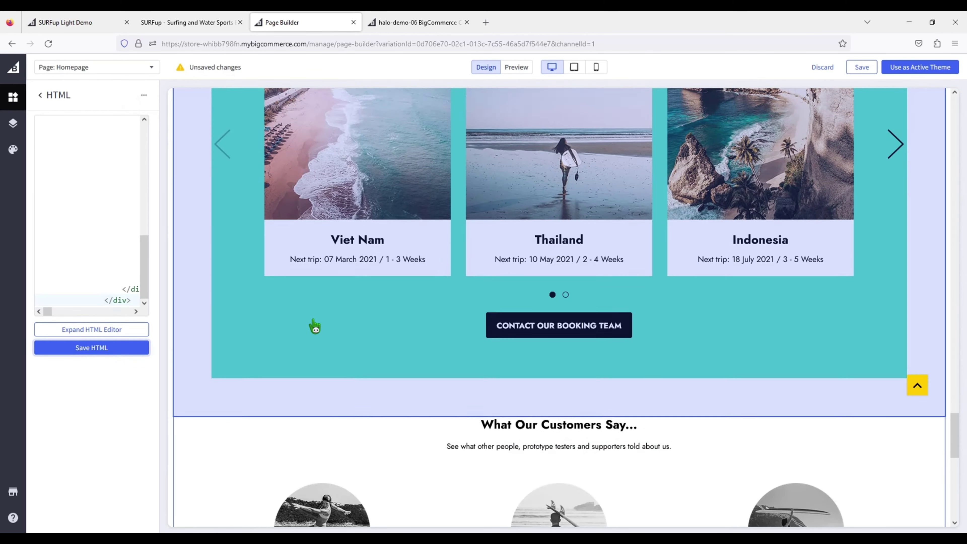
scroll(313, 329, down, 5)
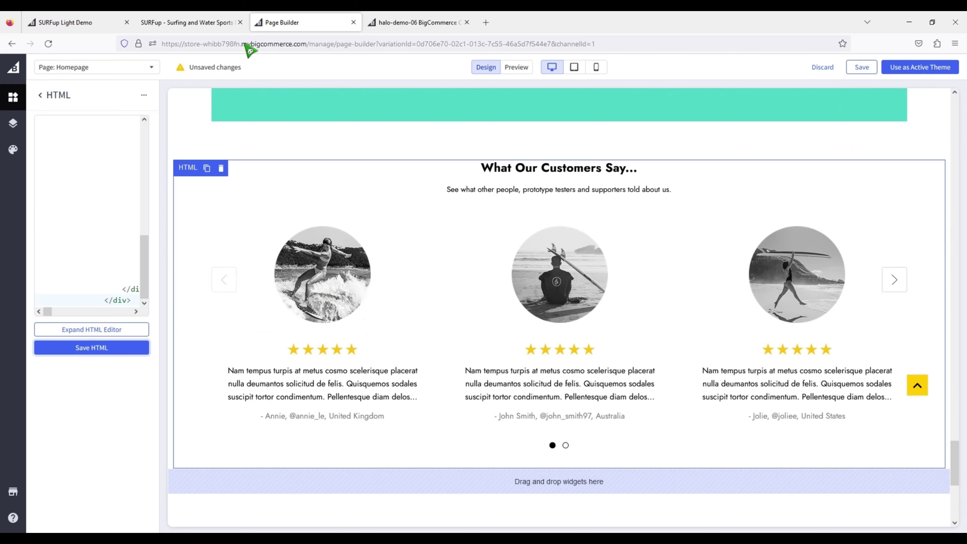
Step: Examine the documentation's Reviews block code generator, including its Item 1 fields and generated code, and close it
click(208, 21)
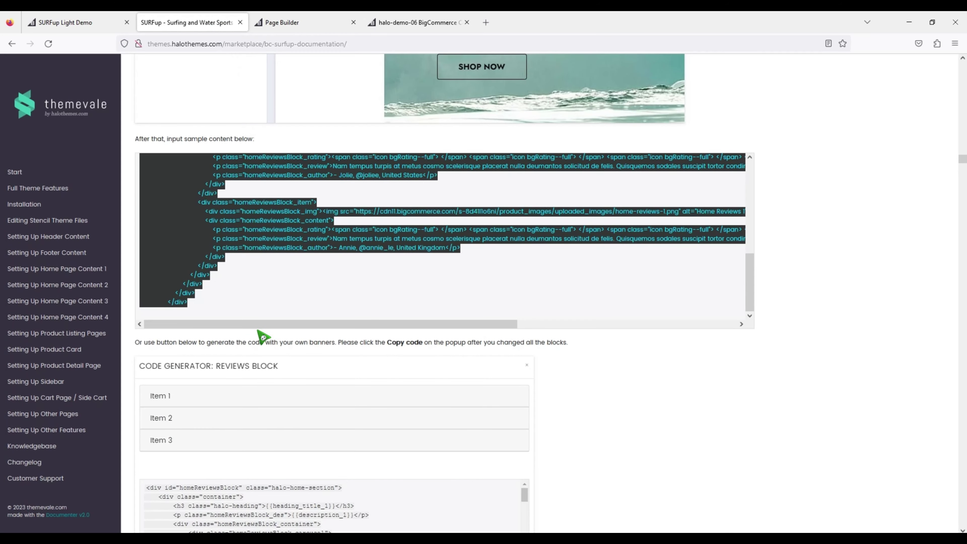
scroll(263, 337, down, 5)
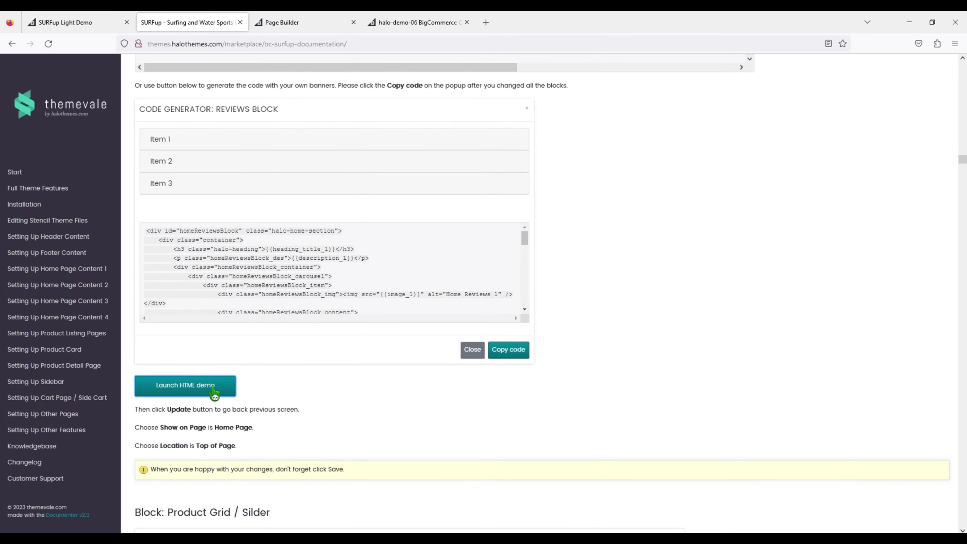
click(216, 394)
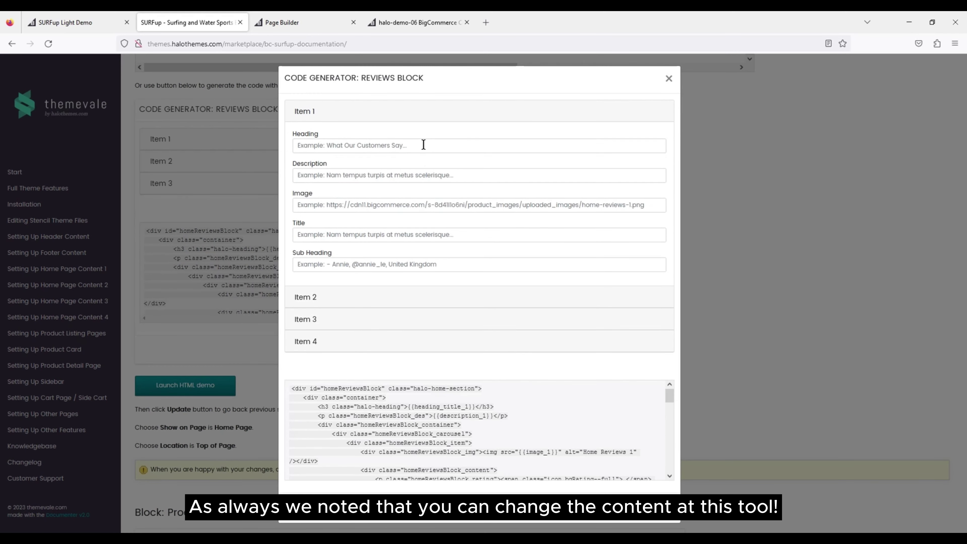
click(442, 177)
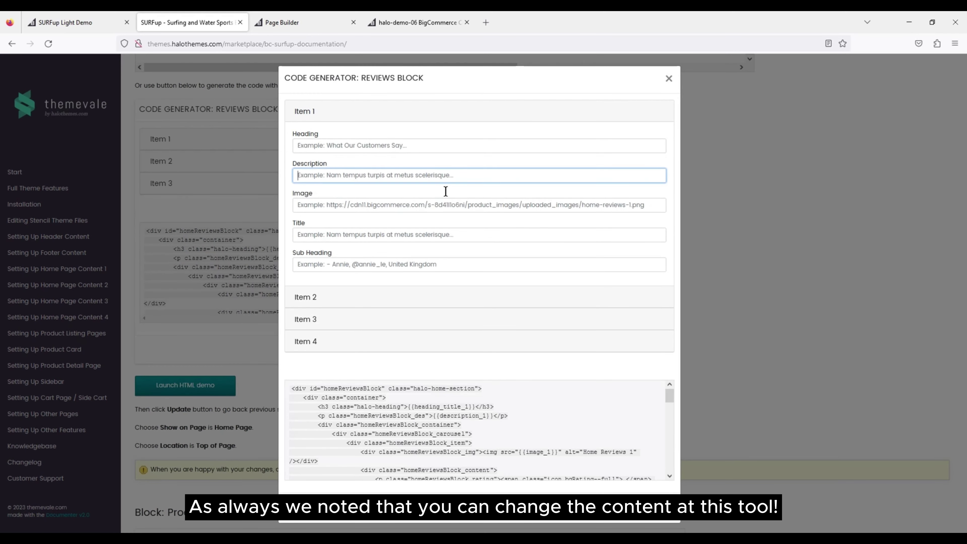
click(449, 206)
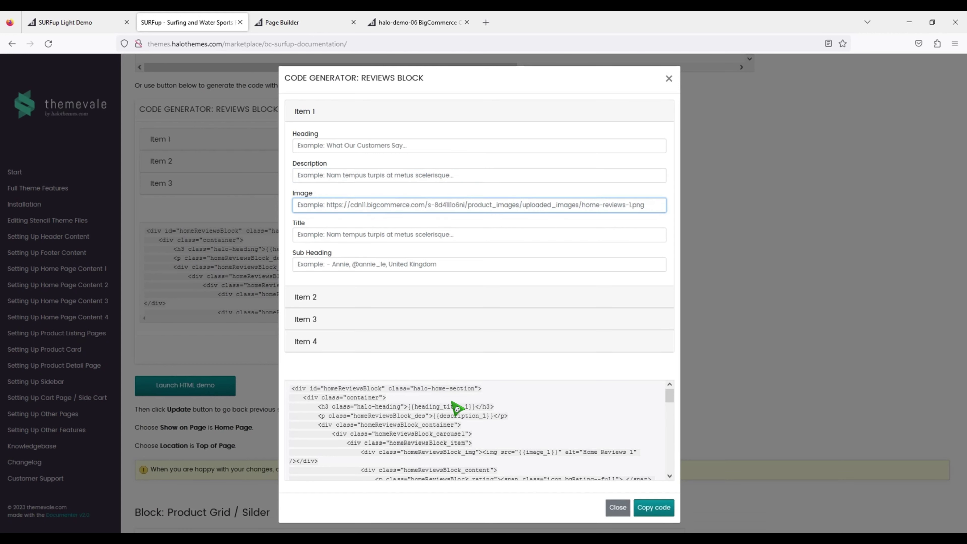
scroll(457, 406, down, 3)
scroll(509, 457, down, 1)
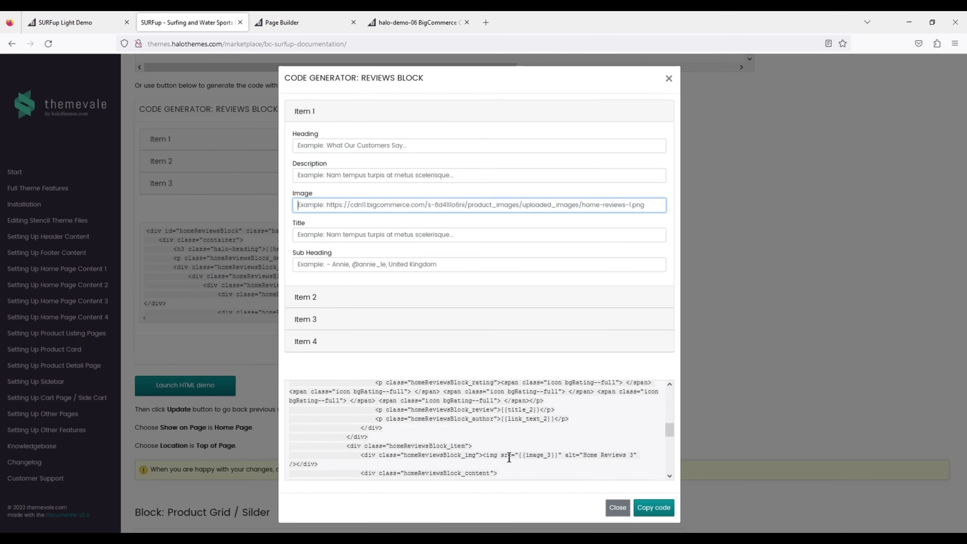
click(622, 511)
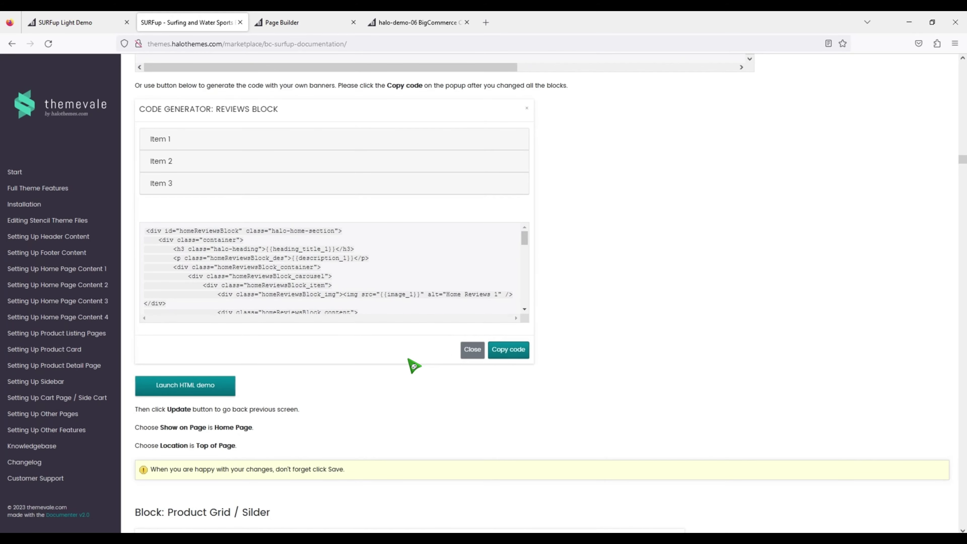
scroll(414, 367, down, 5)
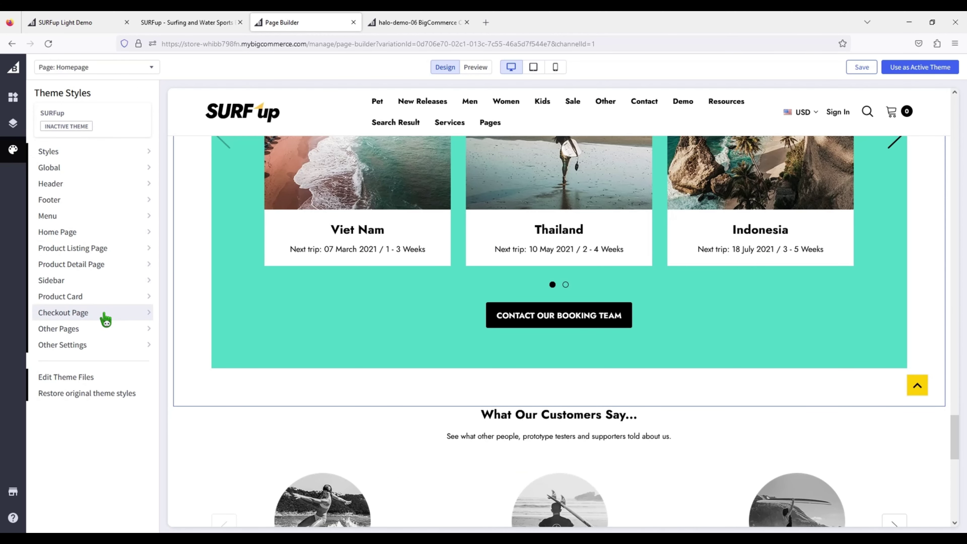
Step: Enable Show Recent Blog in the Home Page theme styles and review the Recent Posts block on the homepage
click(92, 237)
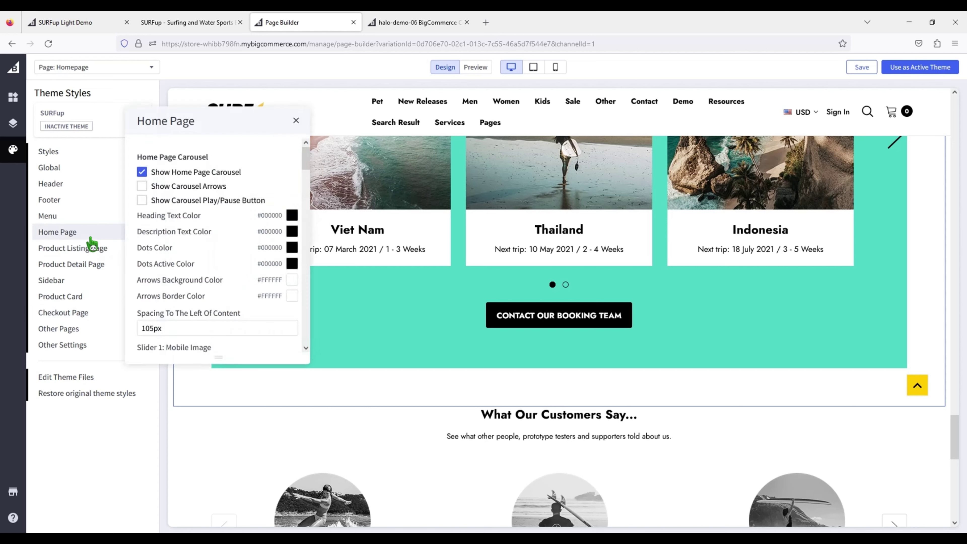
scroll(223, 302, down, 15)
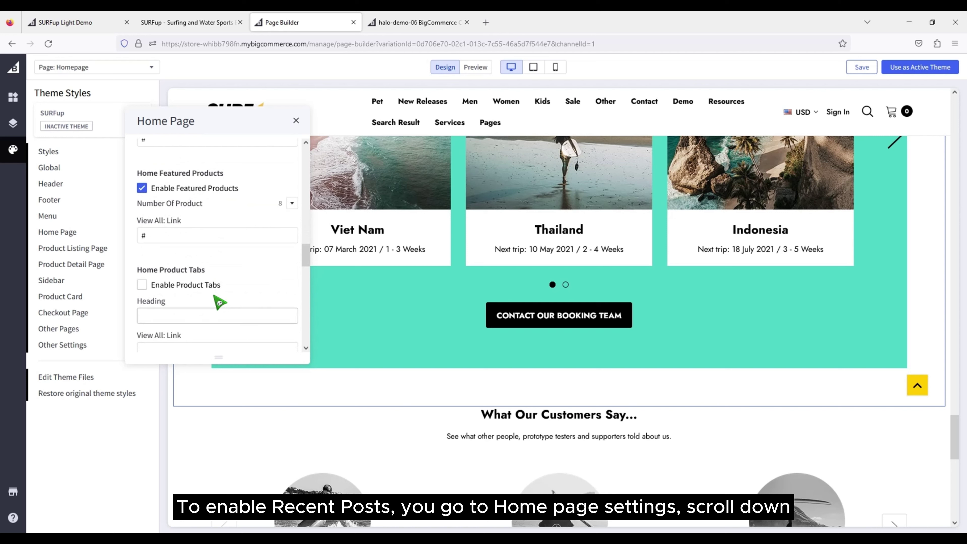
scroll(219, 301, down, 8)
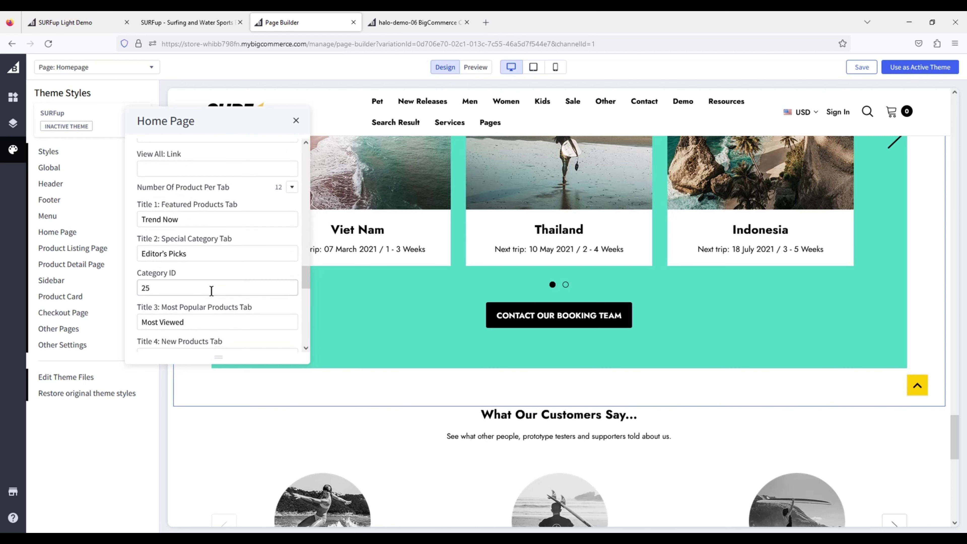
scroll(211, 293, down, 6)
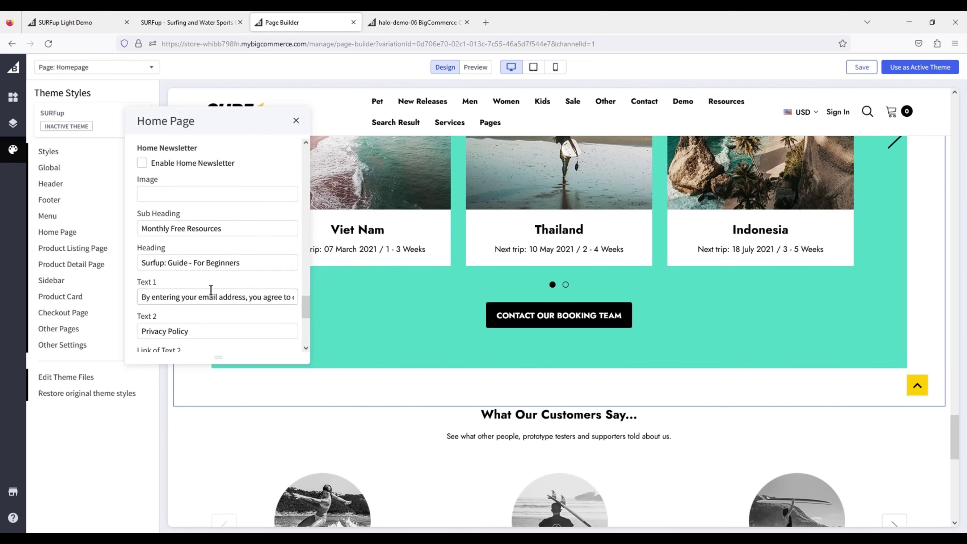
scroll(211, 291, down, 2)
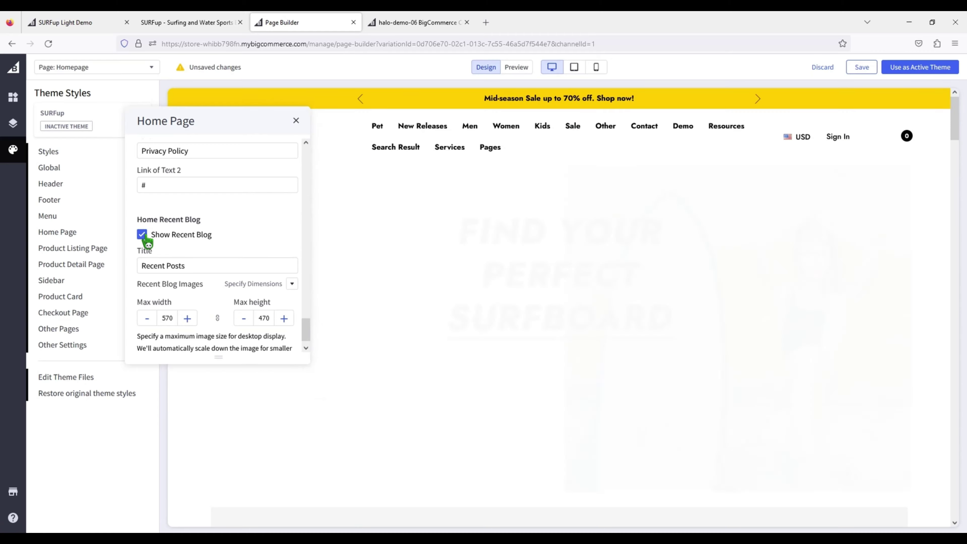
click(297, 121)
scroll(367, 320, down, 10)
scroll(364, 325, down, 15)
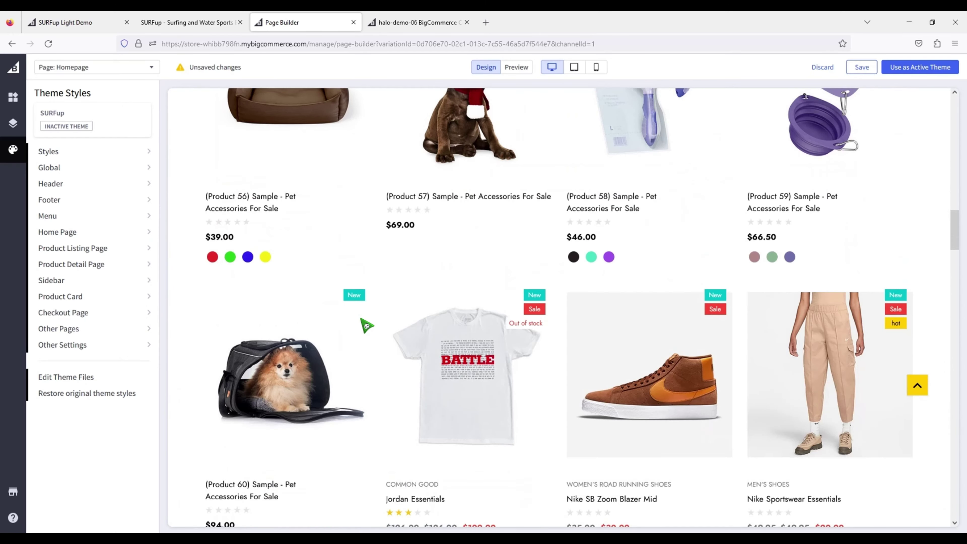
scroll(366, 320, down, 20)
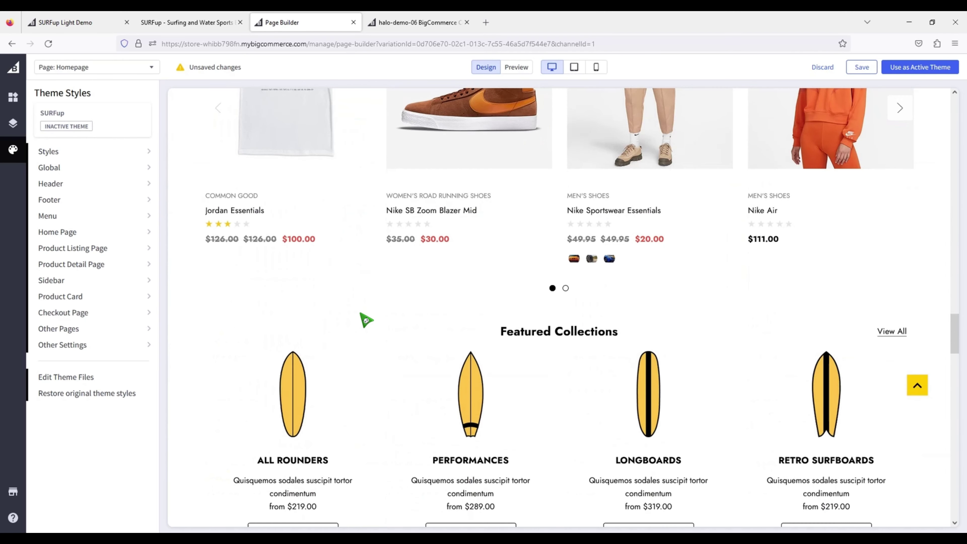
scroll(363, 318, down, 8)
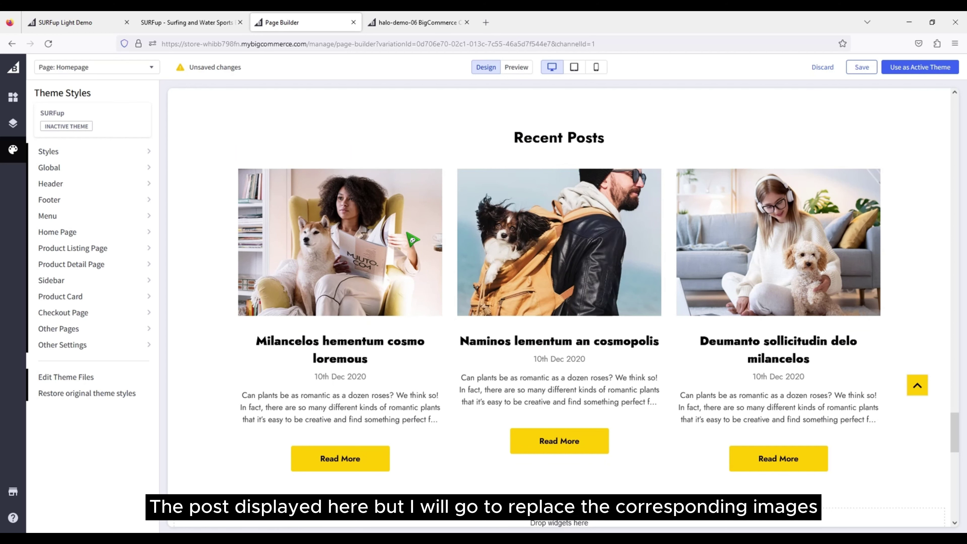
Step: Switch to the halo-demo-06 BigCommerce admin and open the storefront's Blog post list
click(217, 18)
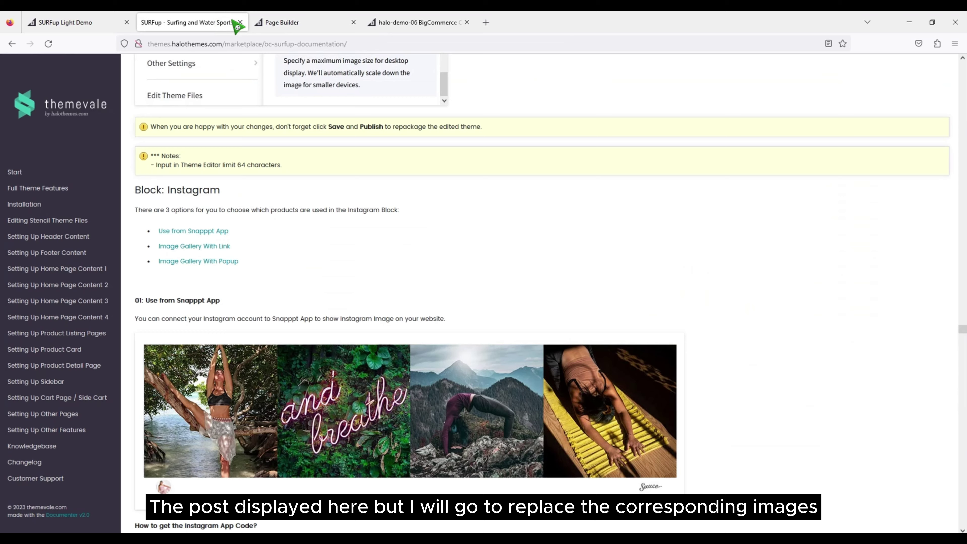
click(408, 21)
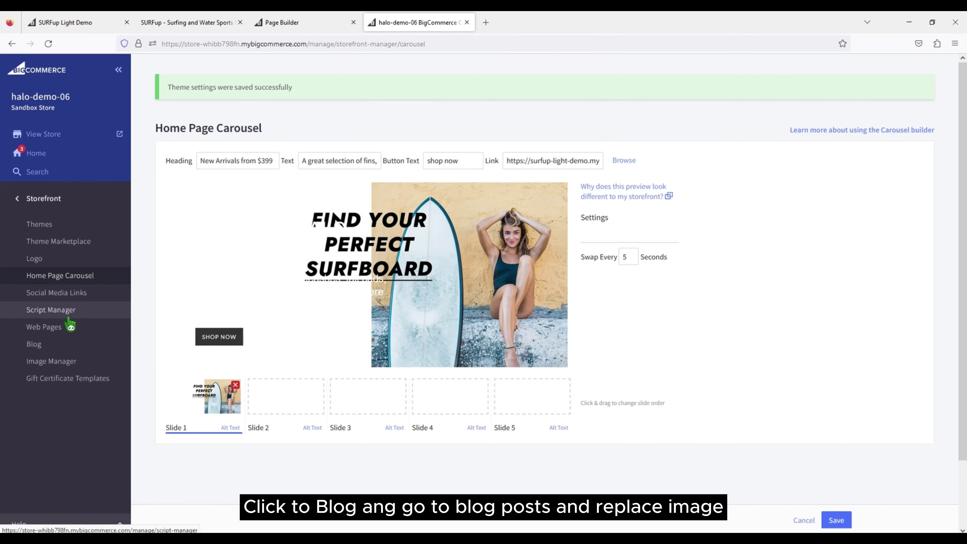
click(80, 347)
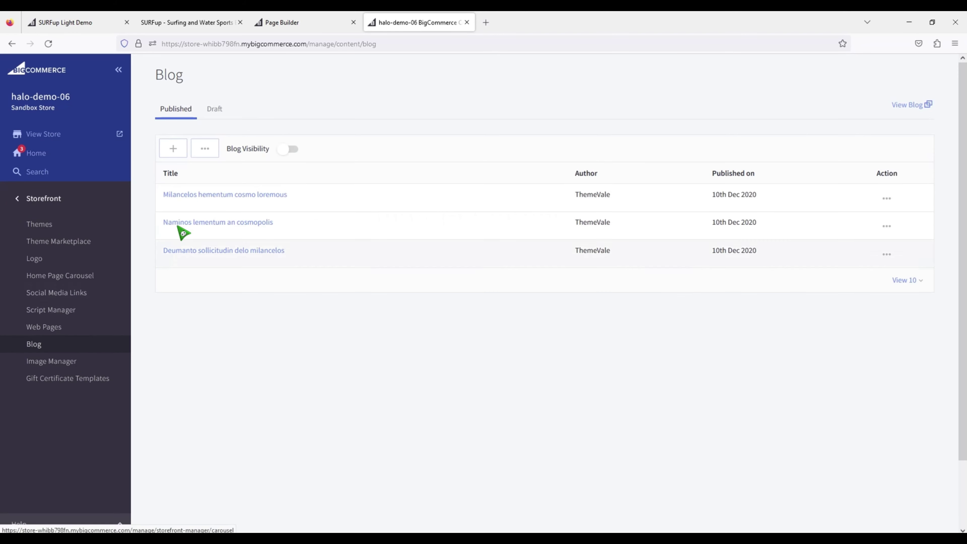
Step: Replace the summary thumbnail of the Milancelos hementum cosmo loremous post with blog-image-2 from Pictures > Surfup > Surfing and update the post
click(214, 195)
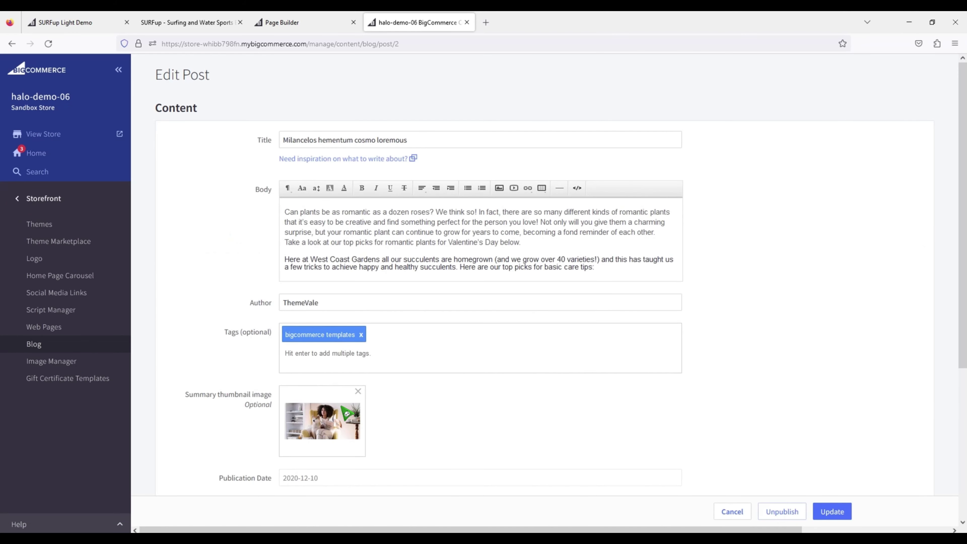
click(359, 391)
click(301, 393)
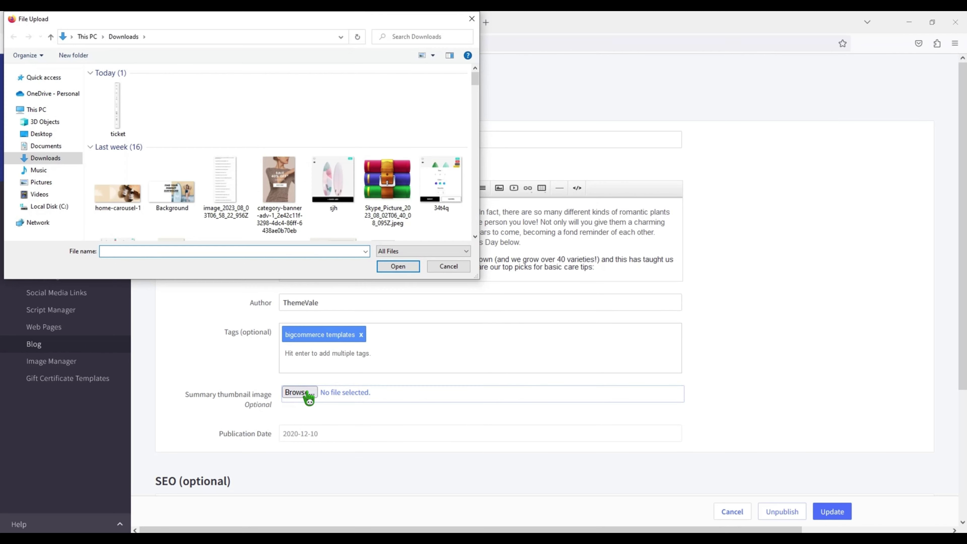
click(41, 183)
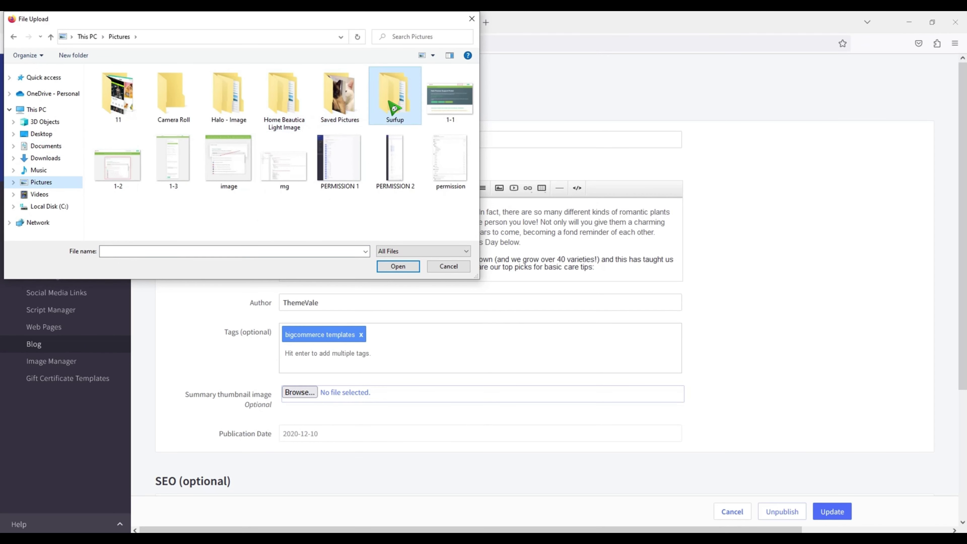
double_click(388, 97)
double_click(231, 111)
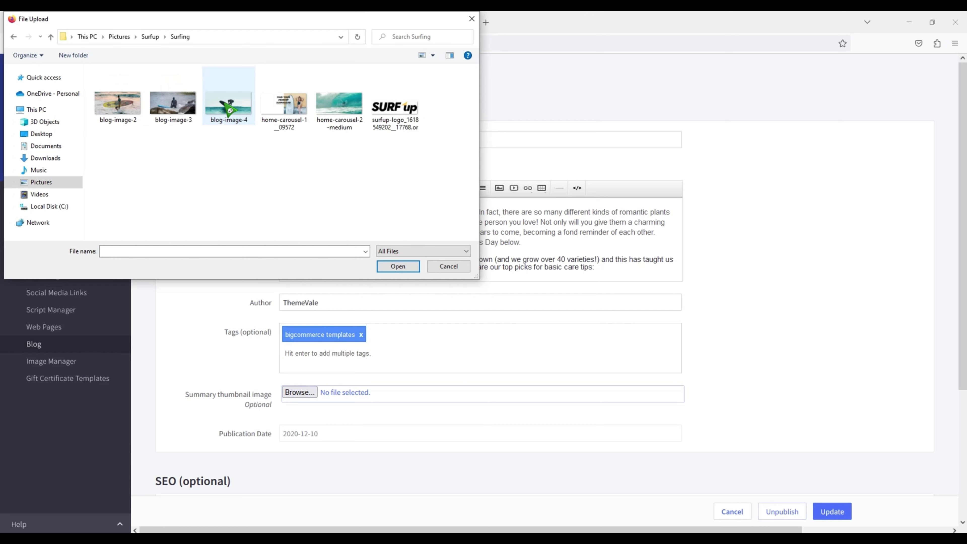
click(124, 106)
click(398, 266)
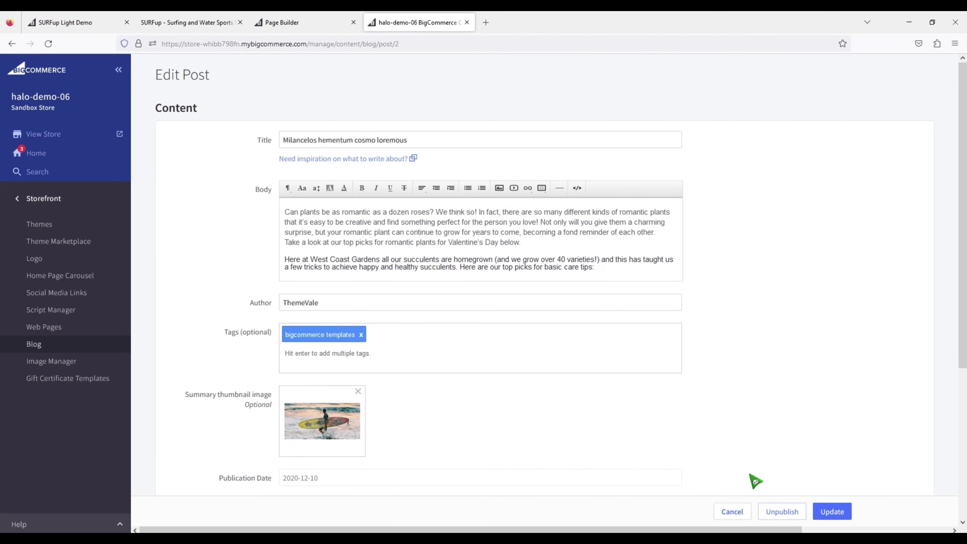
click(828, 511)
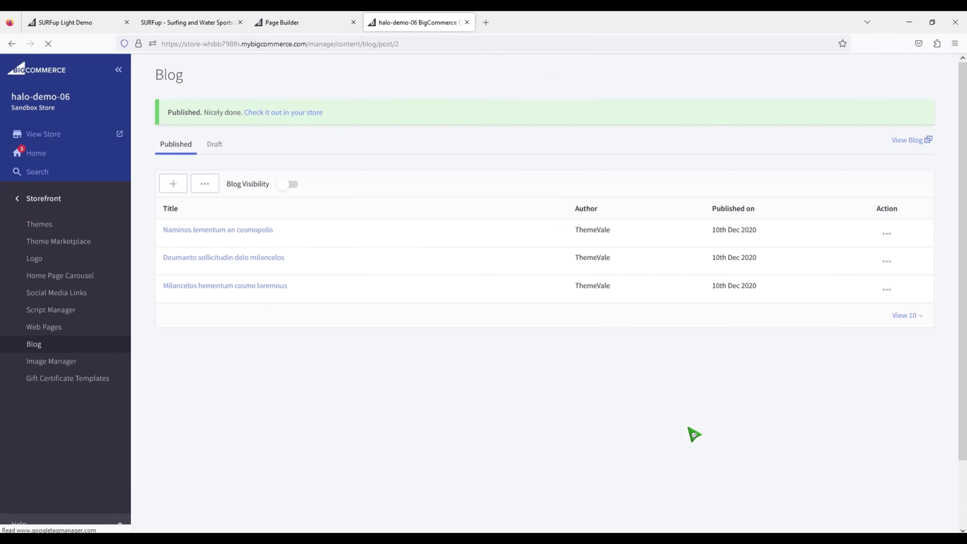
Step: Replace the summary thumbnail of the Naminos lementum an cosmopolis post with home-carousel-2-medium and update the post
click(240, 231)
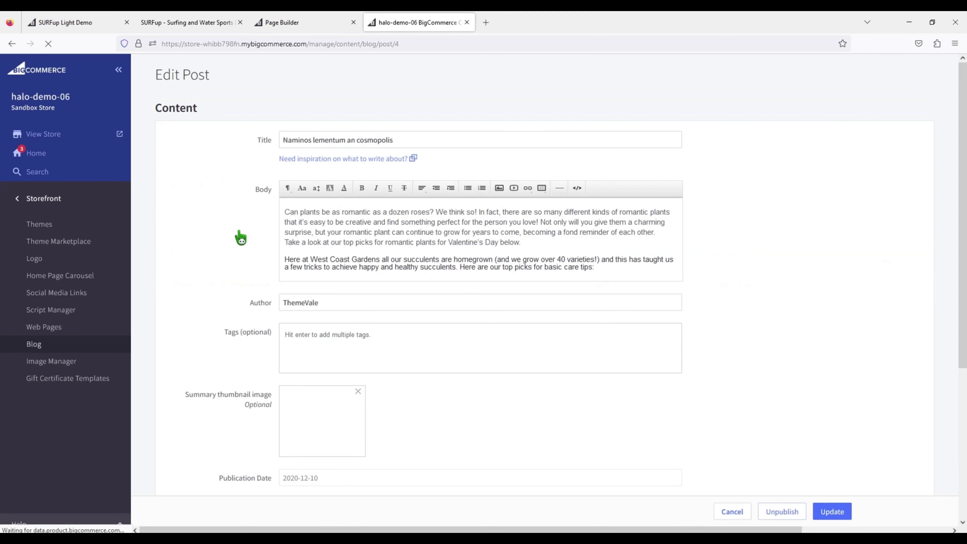
click(358, 392)
click(316, 394)
click(339, 105)
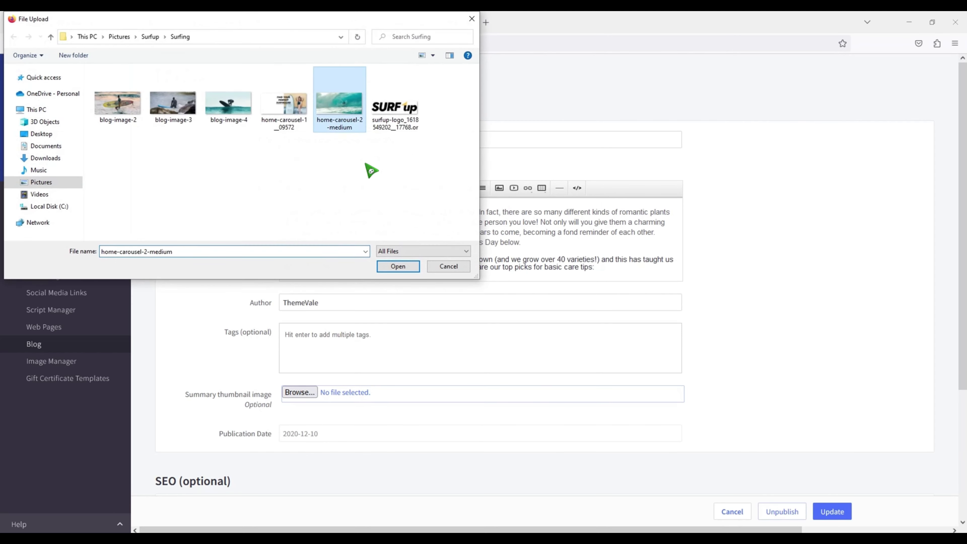
click(398, 266)
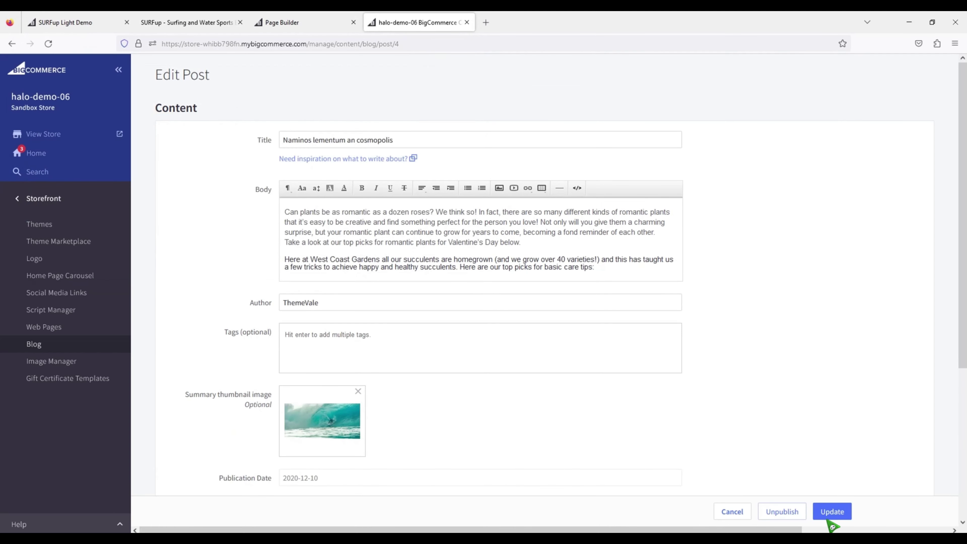
click(832, 511)
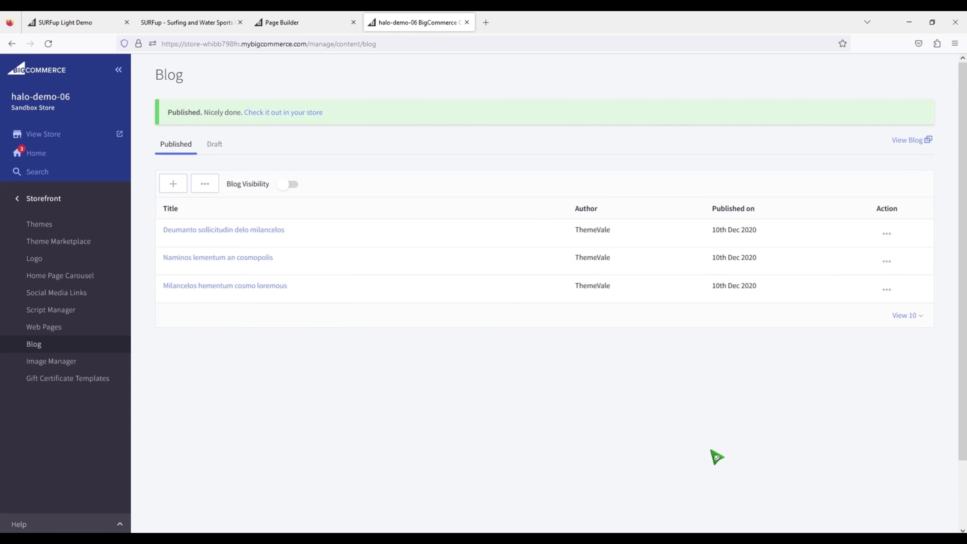
Step: Set the summary thumbnail of the Milancelos hementum cosmo loremous post to home-carousel-1__09572 and update the post
click(187, 287)
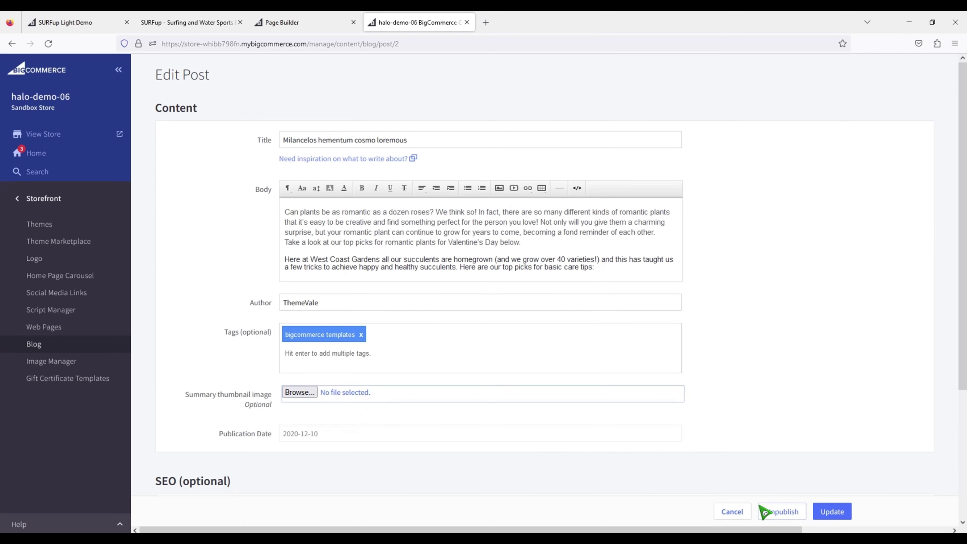
click(299, 394)
click(284, 103)
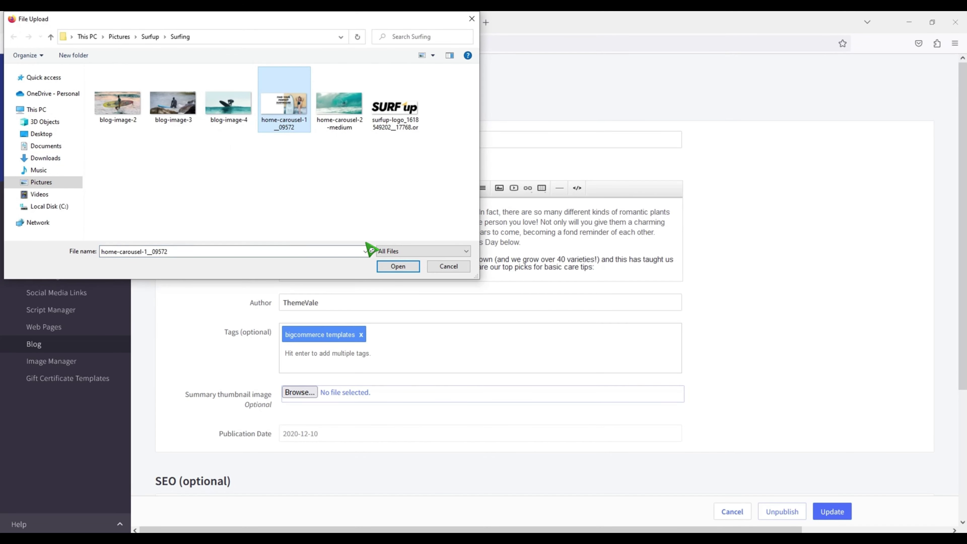
click(397, 267)
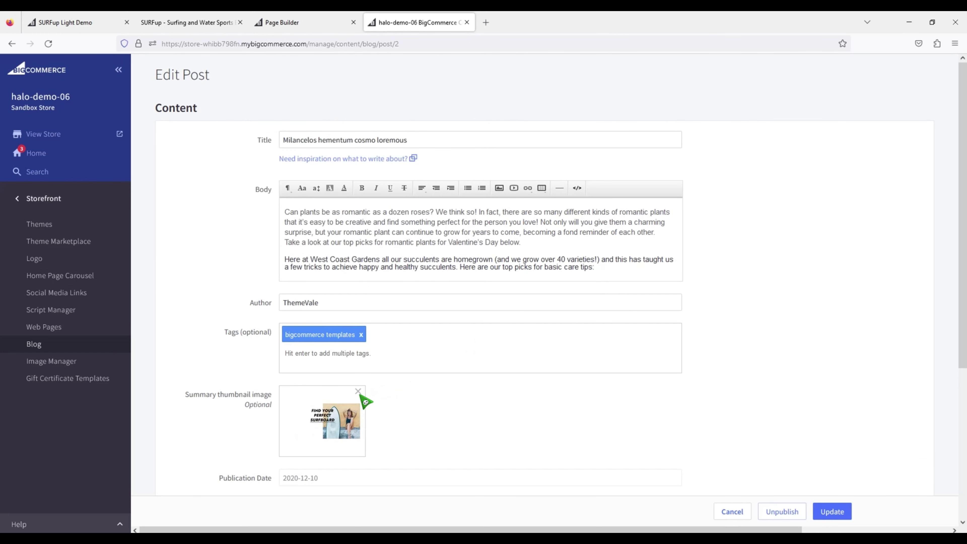
click(837, 515)
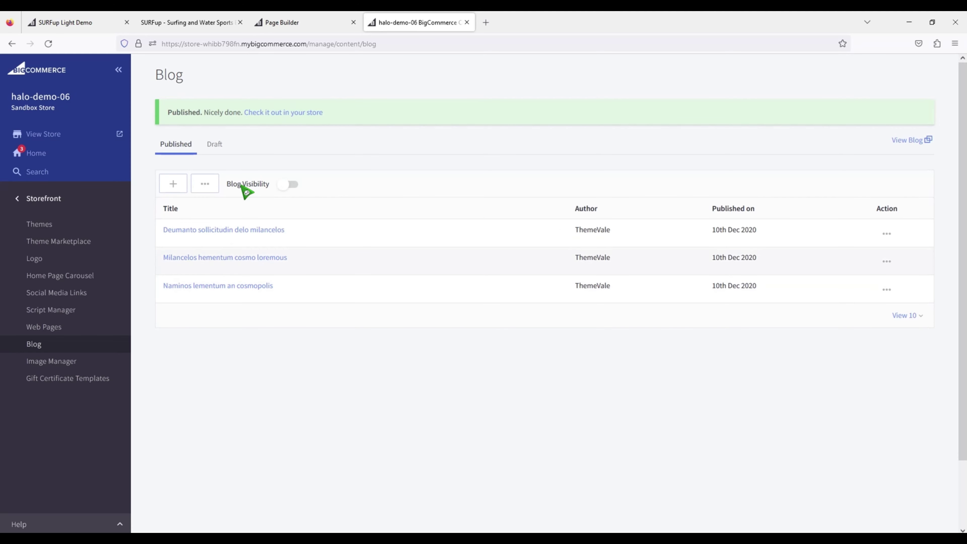
Step: Return to Page Builder, save the homepage changes, and review the reloaded page through the Recent Posts block to the footer
click(322, 20)
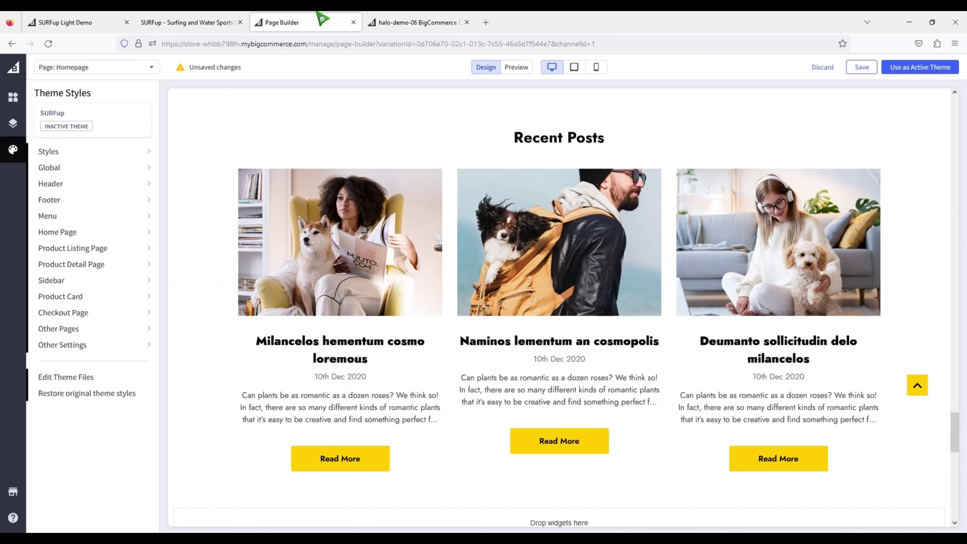
click(863, 71)
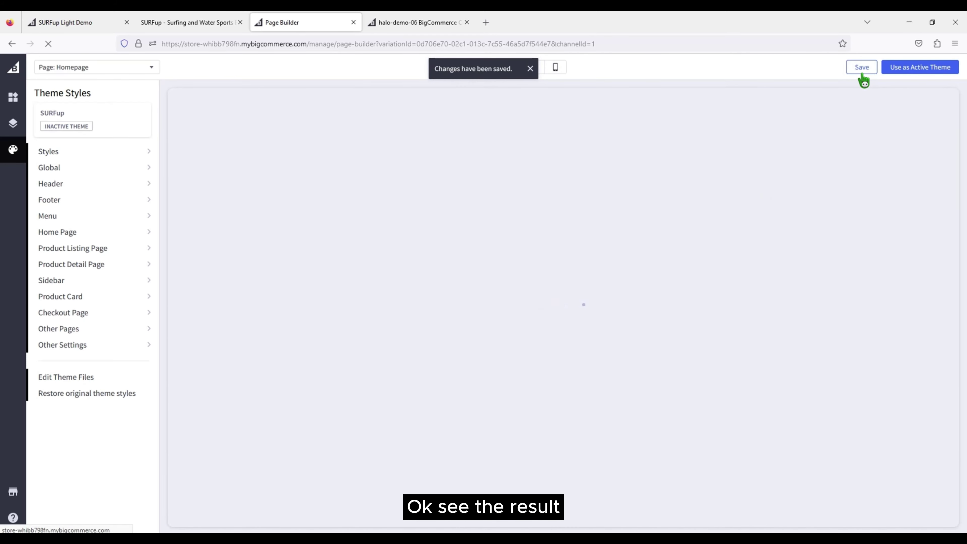
scroll(728, 296, down, 10)
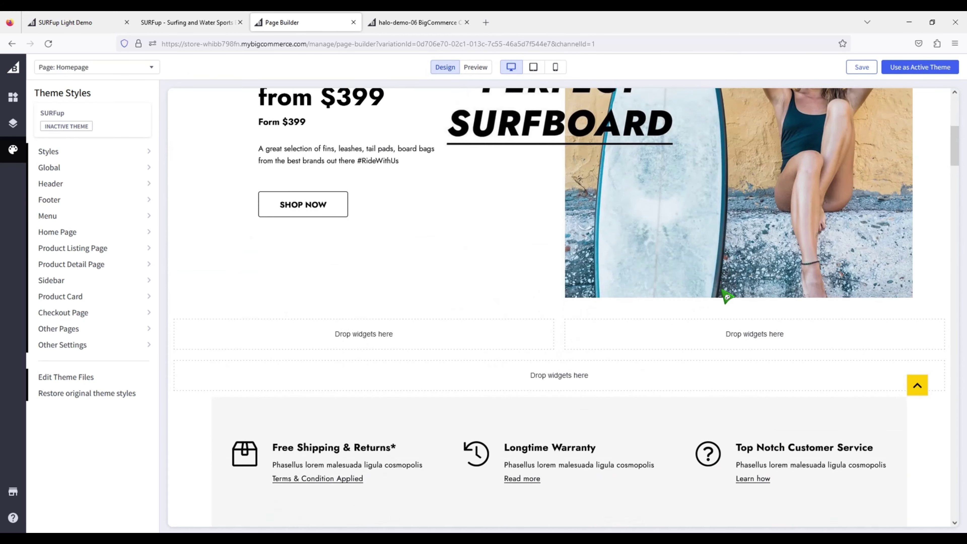
scroll(723, 304, down, 15)
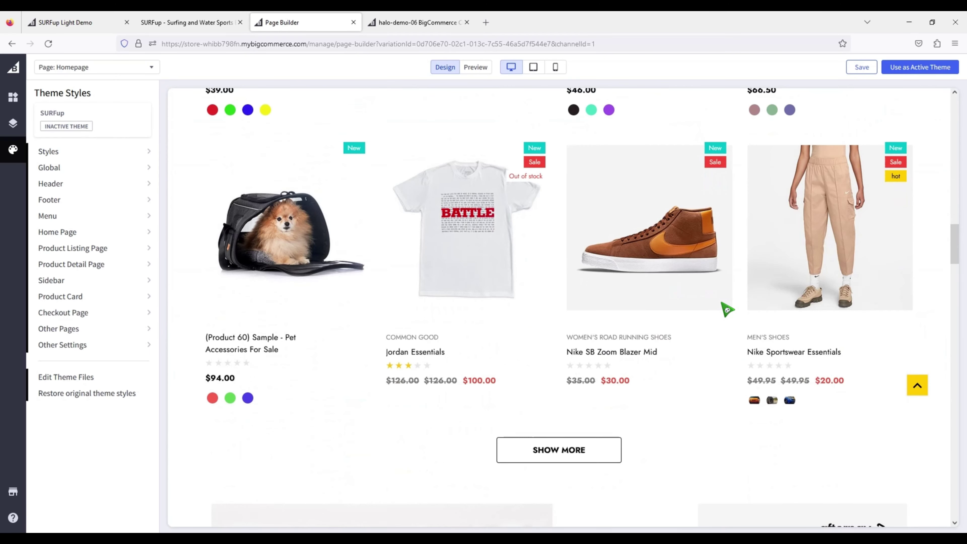
scroll(725, 309, down, 15)
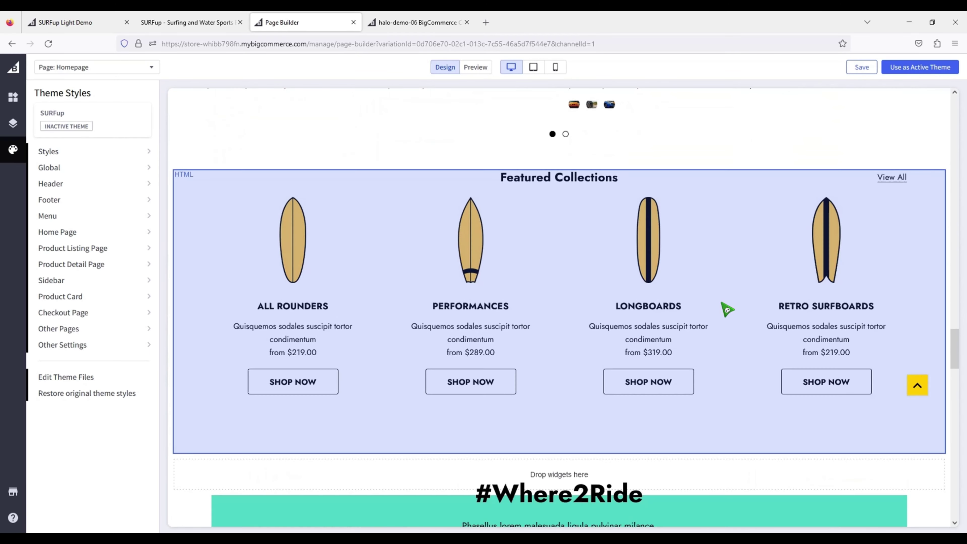
scroll(723, 309, down, 10)
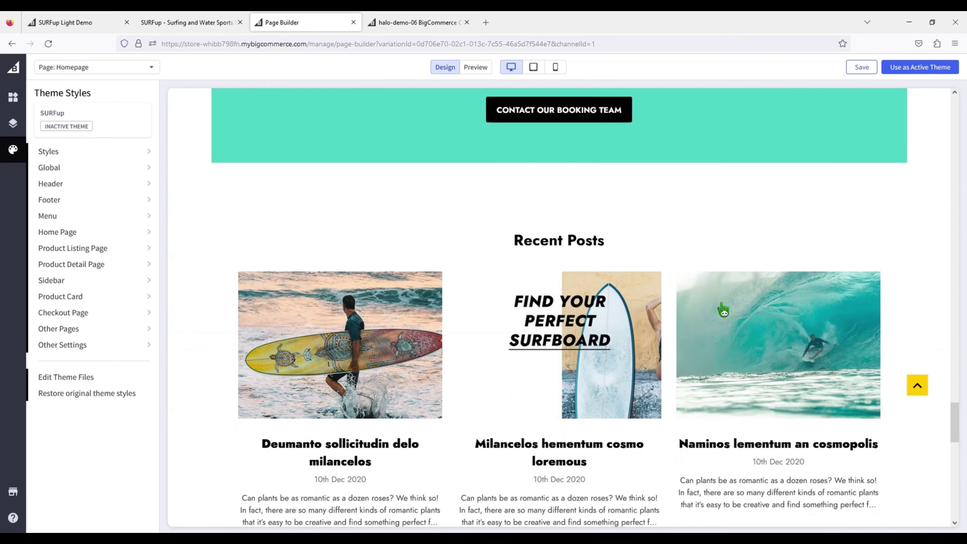
scroll(724, 310, down, 3)
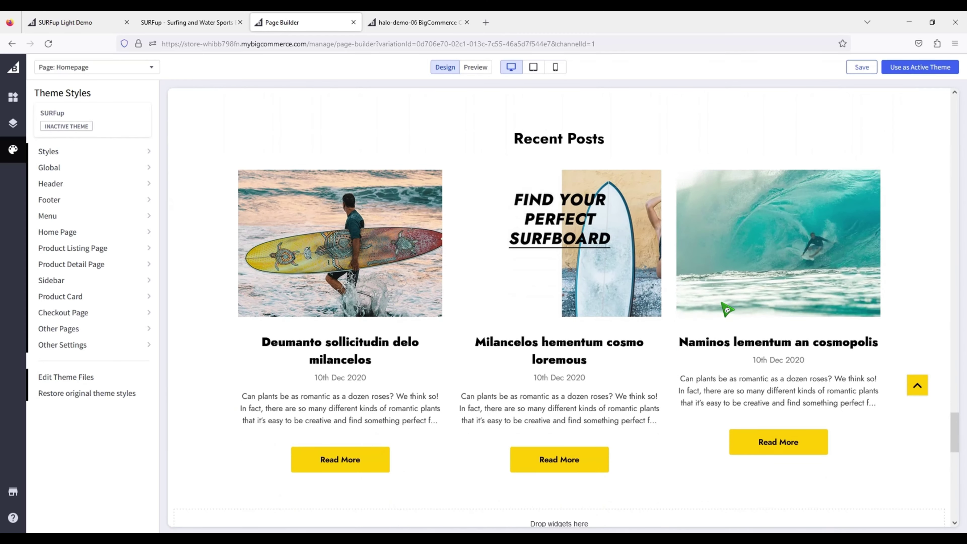
scroll(726, 310, down, 18)
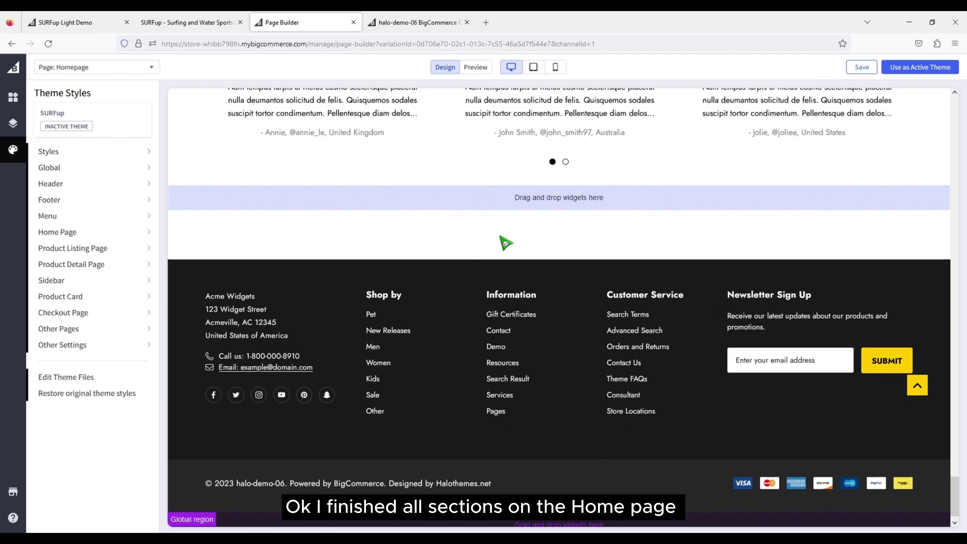
Step: Preview the finished homepage and examine all its sections from the header carousel through Recent Posts and Reviews to the footer
click(474, 68)
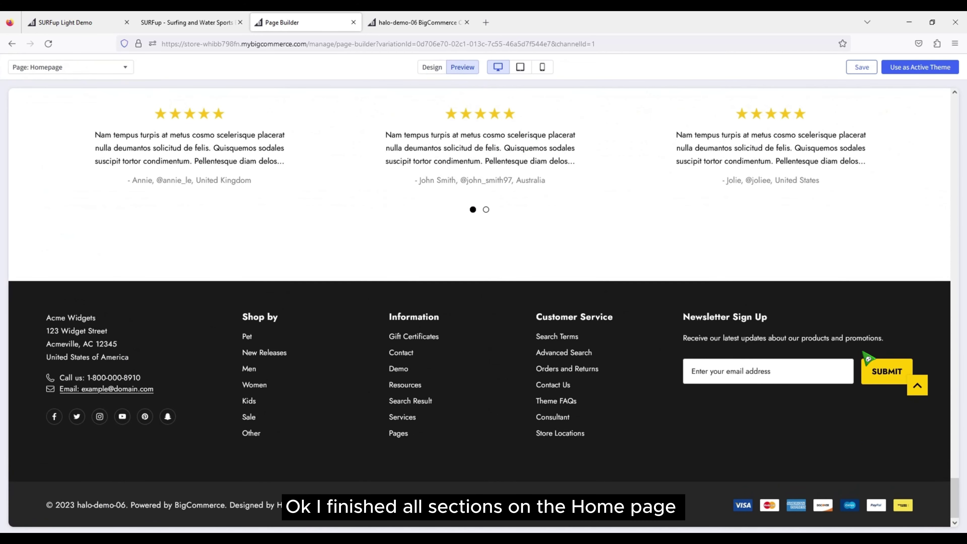
drag(963, 488, 964, 109)
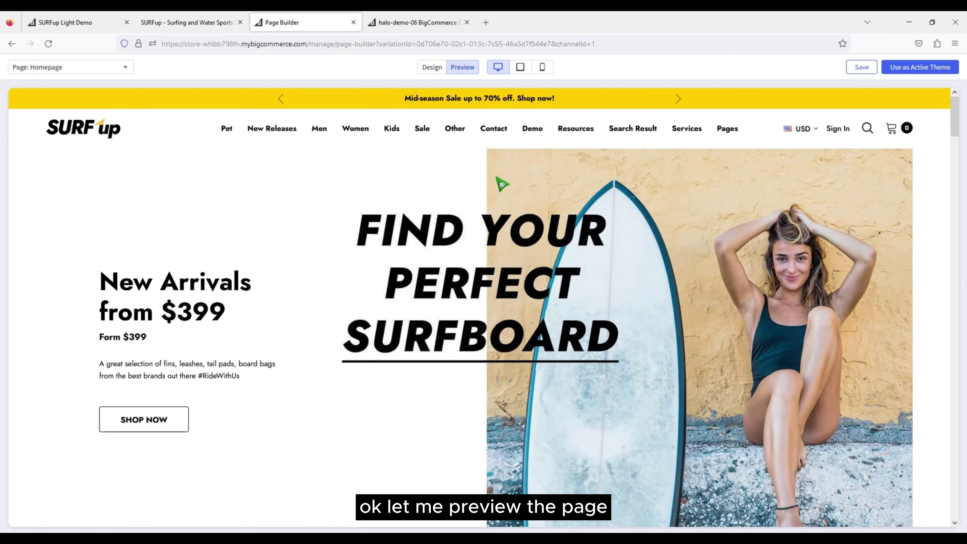
scroll(502, 184, down, 10)
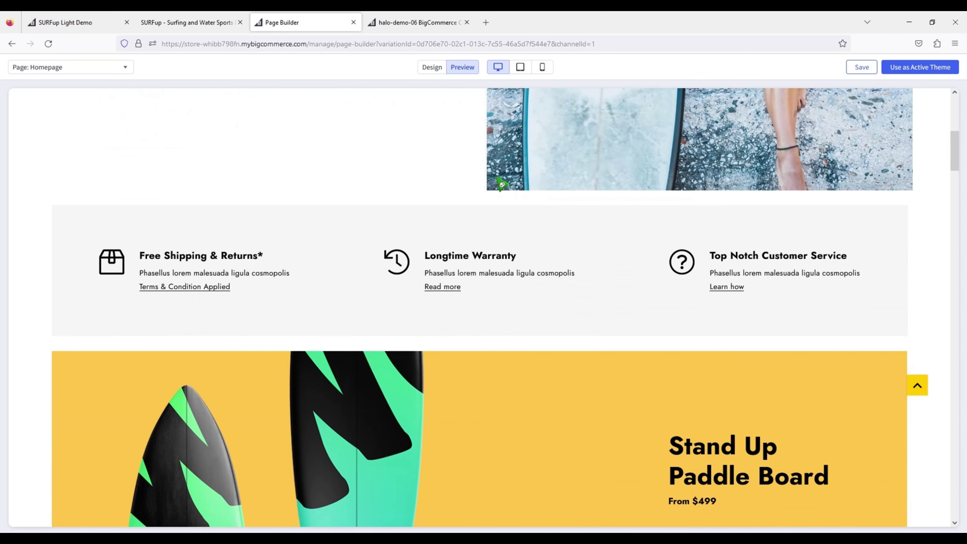
scroll(502, 184, down, 6)
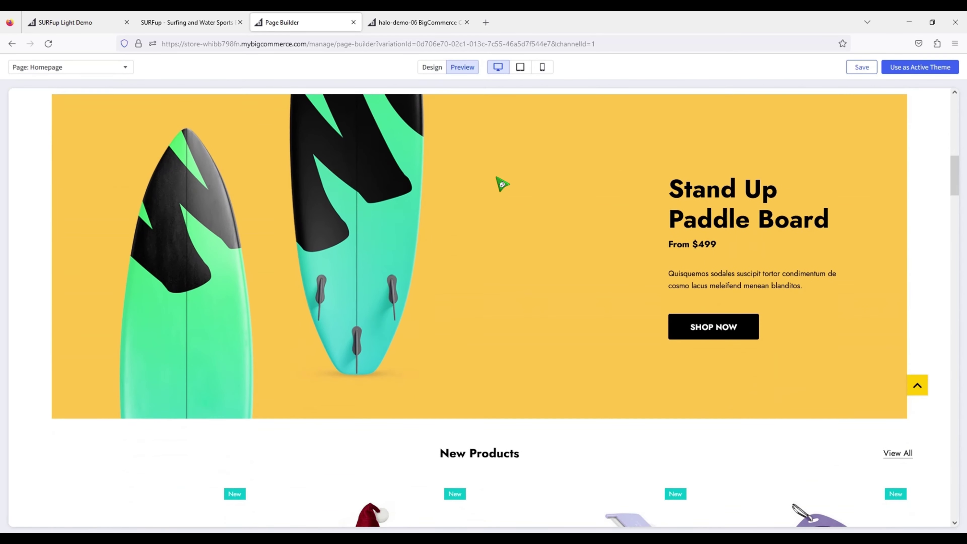
scroll(502, 184, down, 8)
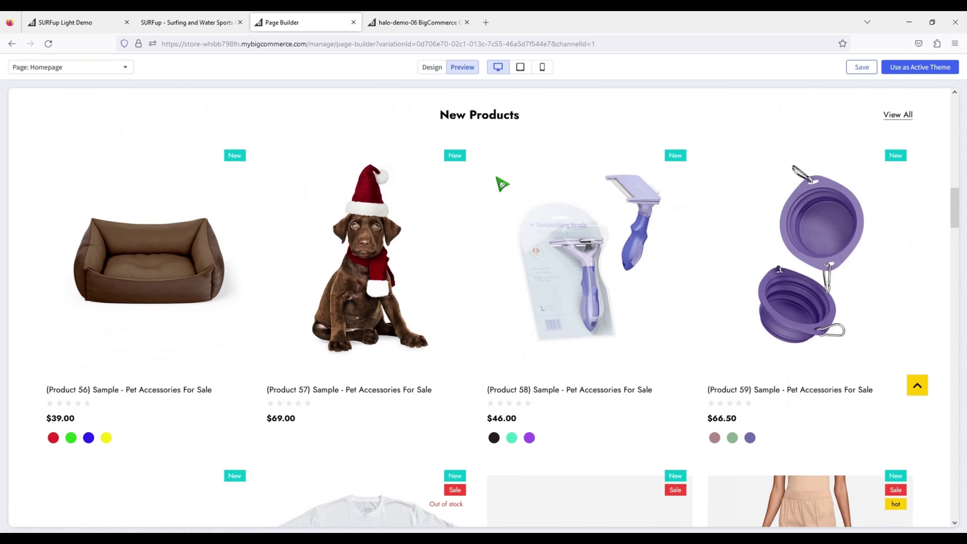
scroll(498, 184, down, 8)
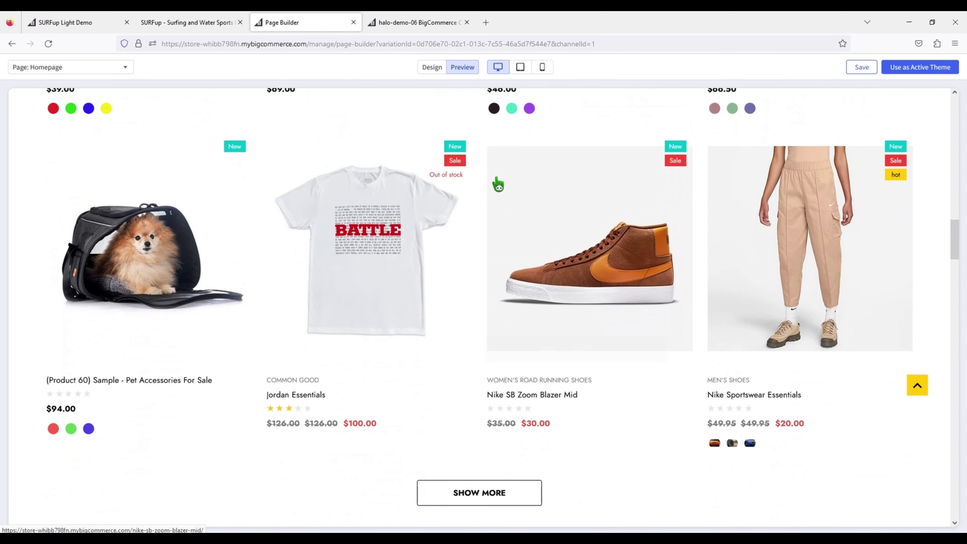
scroll(498, 184, down, 10)
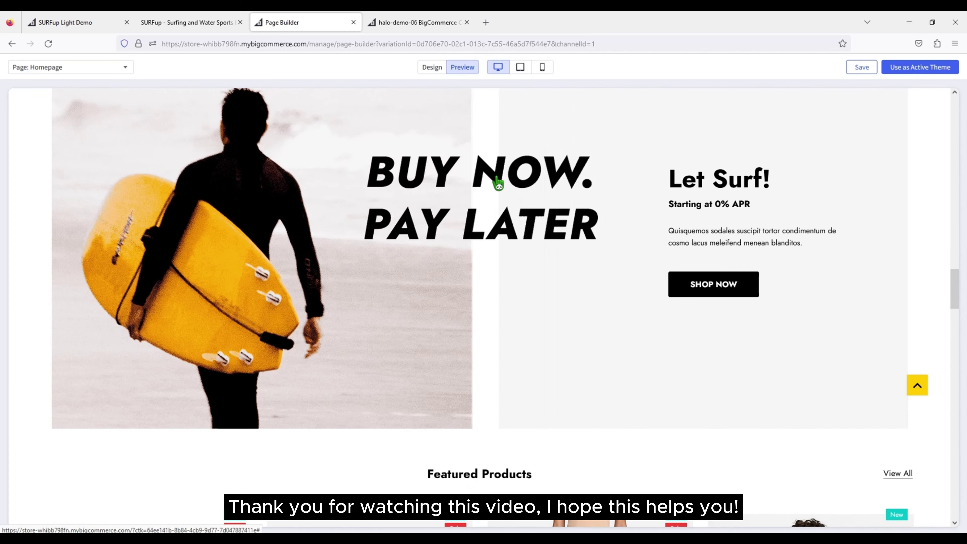
scroll(499, 184, down, 12)
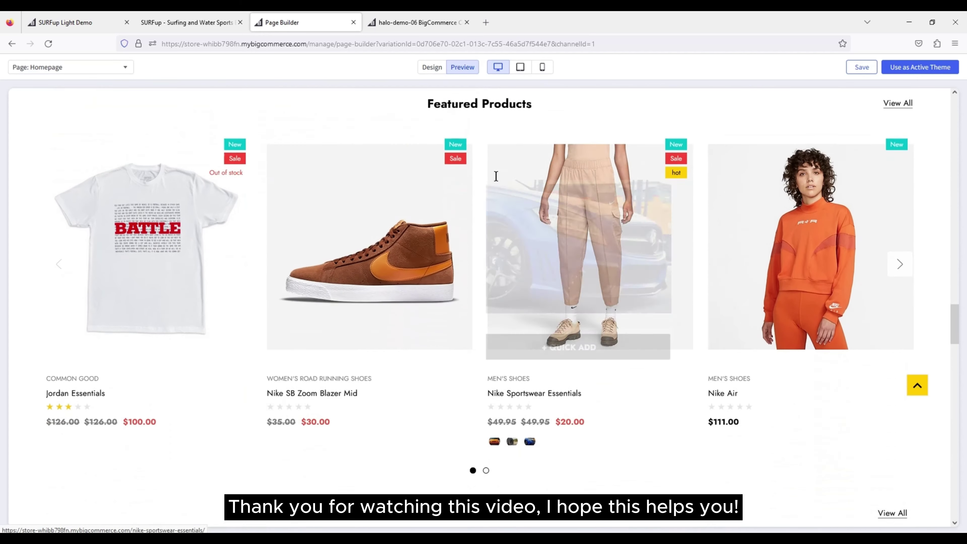
scroll(498, 185, down, 8)
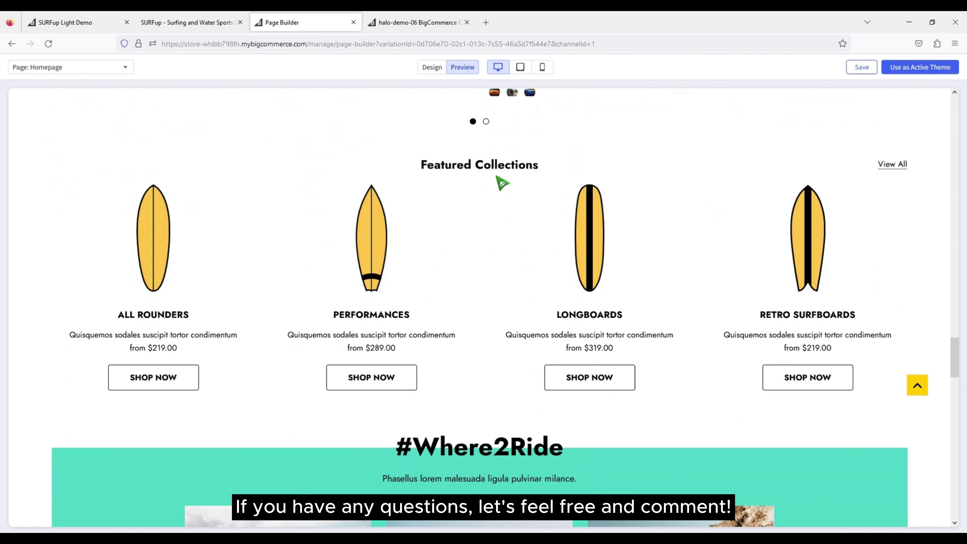
scroll(502, 184, down, 10)
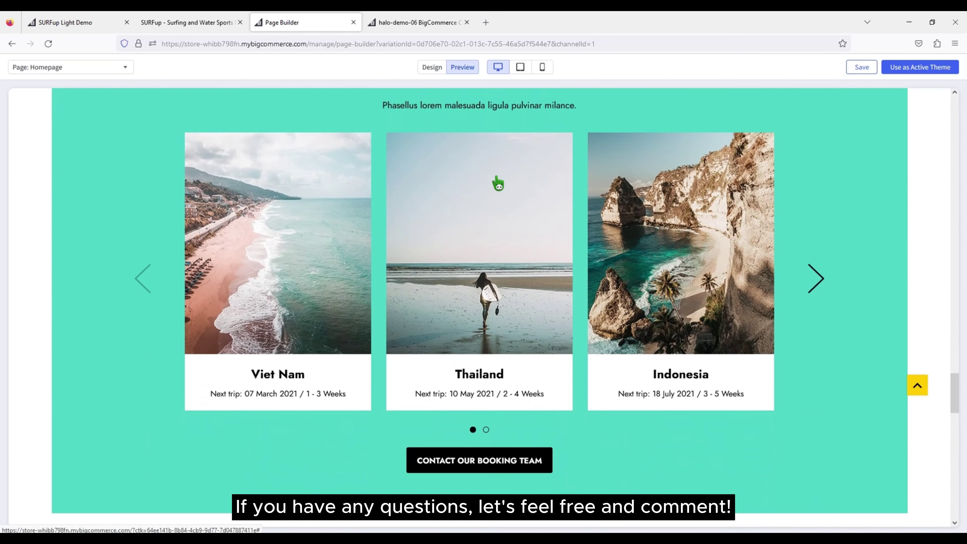
scroll(502, 184, down, 3)
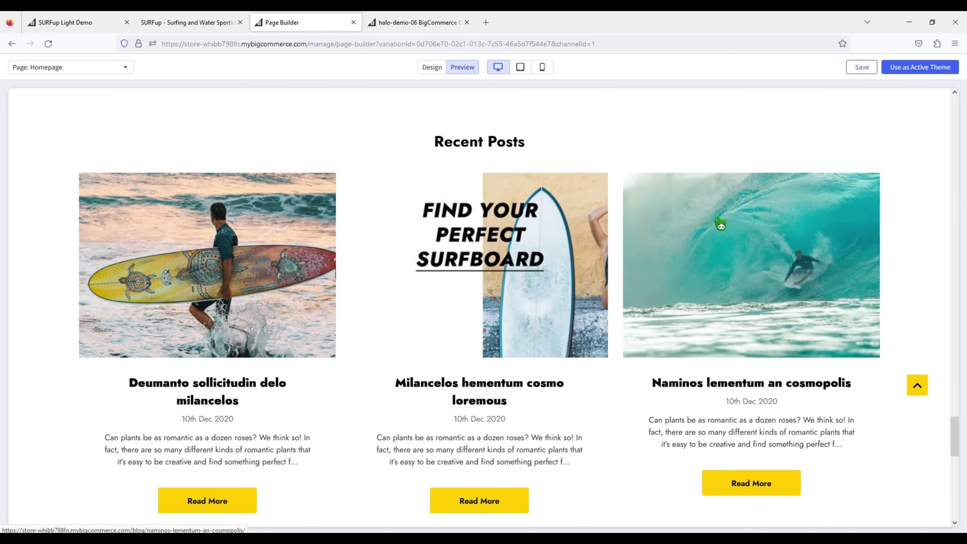
scroll(534, 225, down, 6)
scroll(533, 225, down, 8)
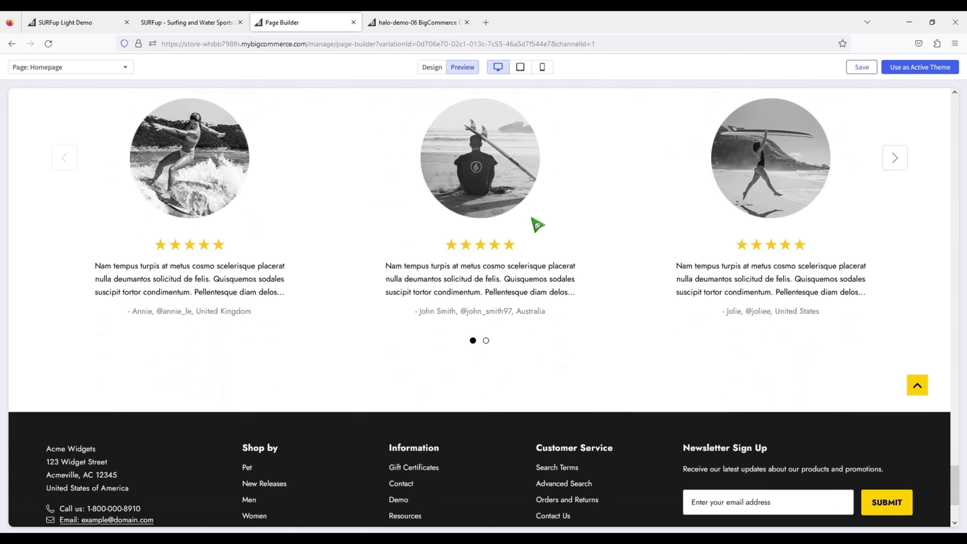